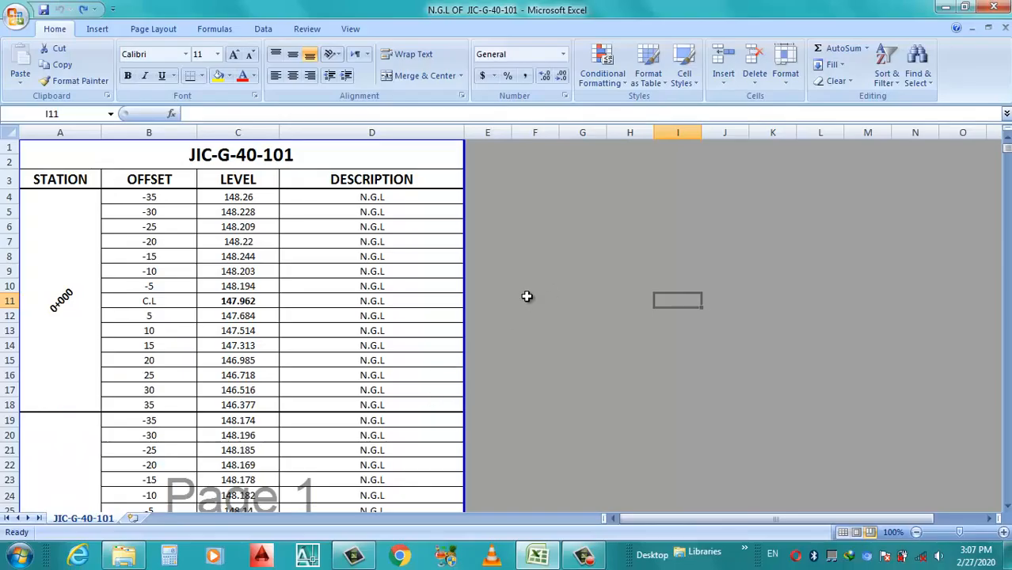
- Look through the station, offset, level and description rows of the JIC-G-40-101 sheet
{"action": "left_click", "coordinate": [602, 227]}
{"action": "left_click", "coordinate": [604, 266]}
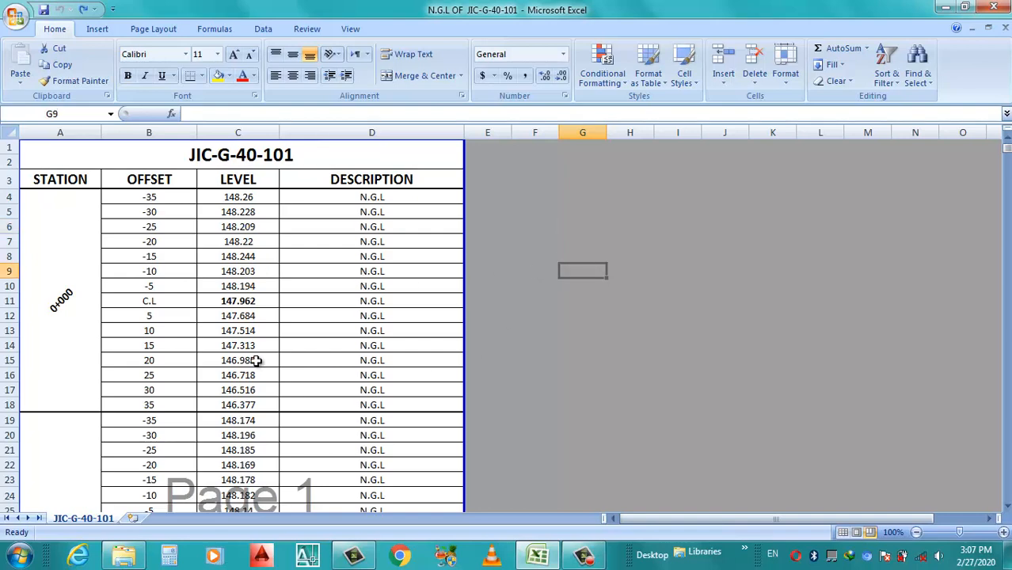
{"action": "left_click", "coordinate": [583, 333]}
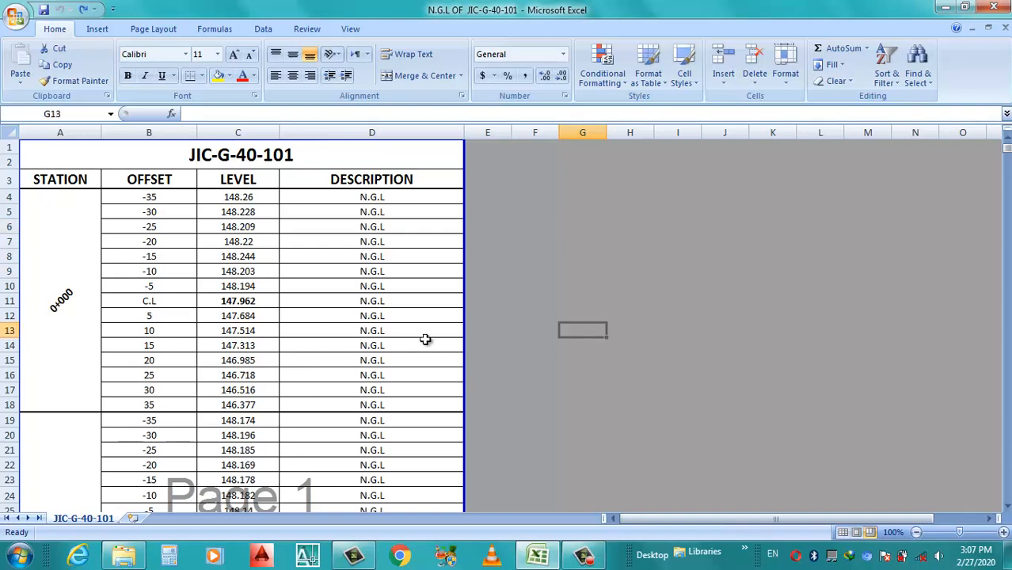
{"action": "scroll", "coordinate": [425, 338], "scroll_direction": "down", "scroll_amount": 2}
{"action": "scroll", "coordinate": [425, 339], "scroll_direction": "up", "scroll_amount": 2}
{"action": "scroll", "coordinate": [389, 350], "scroll_direction": "down", "scroll_amount": 13}
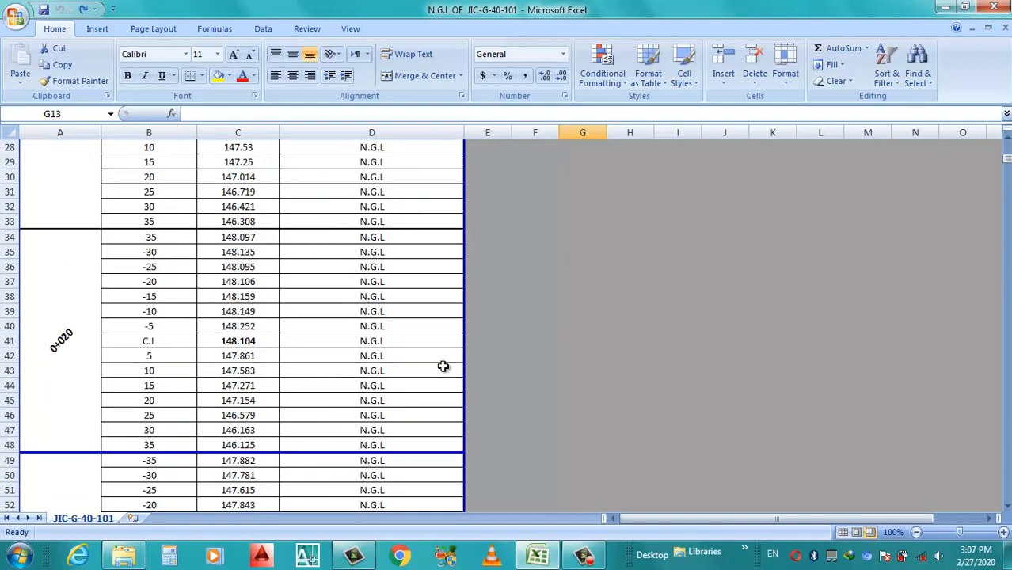
{"action": "mouse_move", "coordinate": [1007, 165]}
{"action": "left_mouse_down"}
{"action": "mouse_move", "coordinate": [1007, 488]}
{"action": "mouse_move", "coordinate": [1007, 146]}
{"action": "left_mouse_up"}
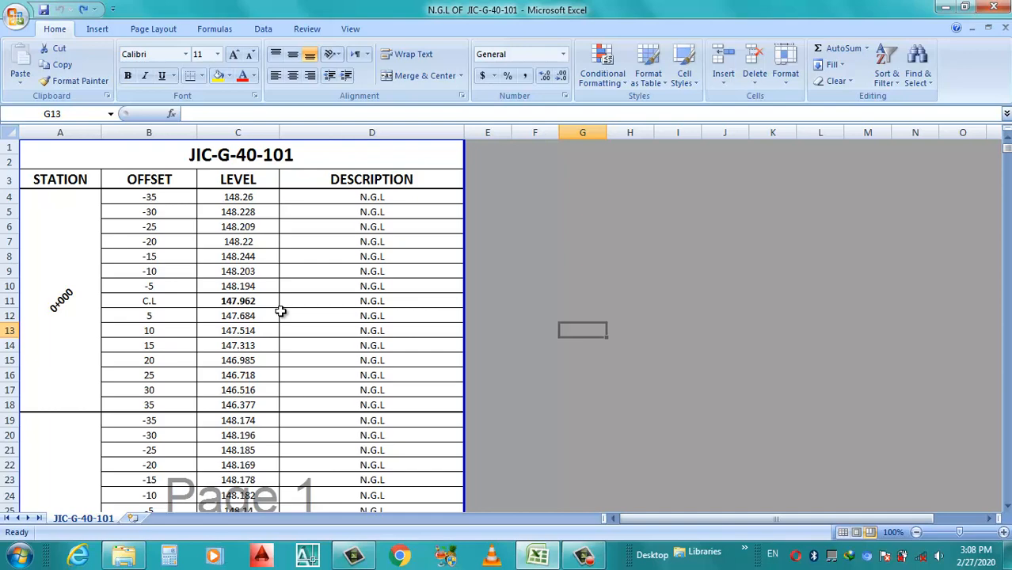
- Delete rows 1 and 2, which hold the JIC-G-40-101 title above the column headings
{"action": "left_click", "coordinate": [550, 198]}
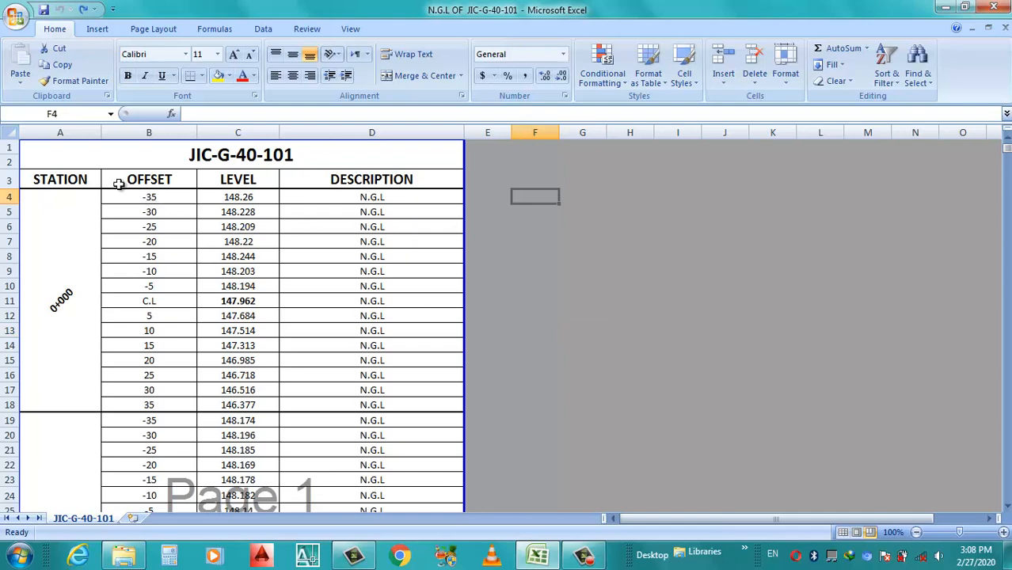
{"action": "left_click_drag", "start_coordinate": [11, 148], "coordinate": [13, 159]}
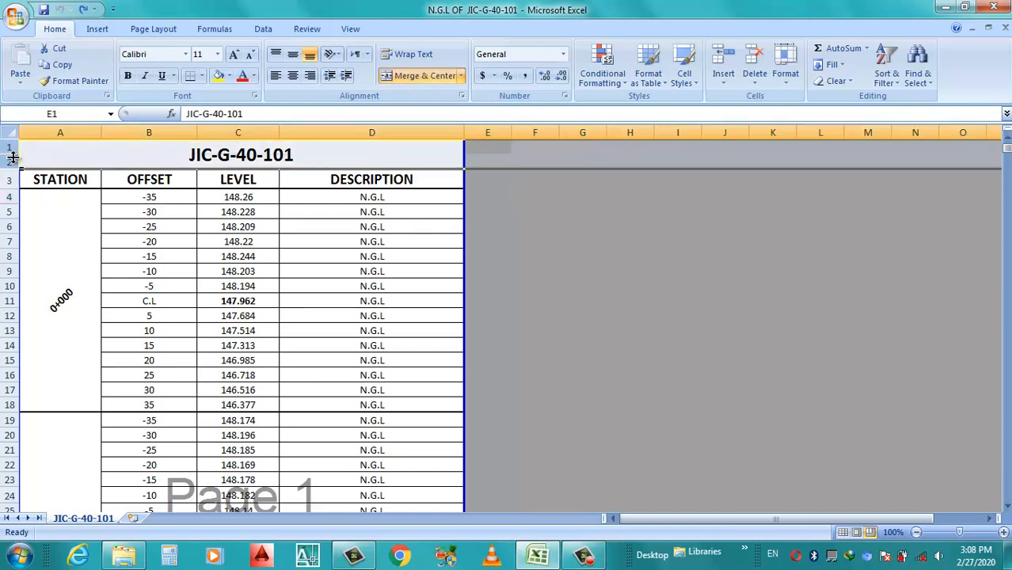
{"action": "right_click", "coordinate": [13, 158]}
{"action": "left_click", "coordinate": [71, 251]}
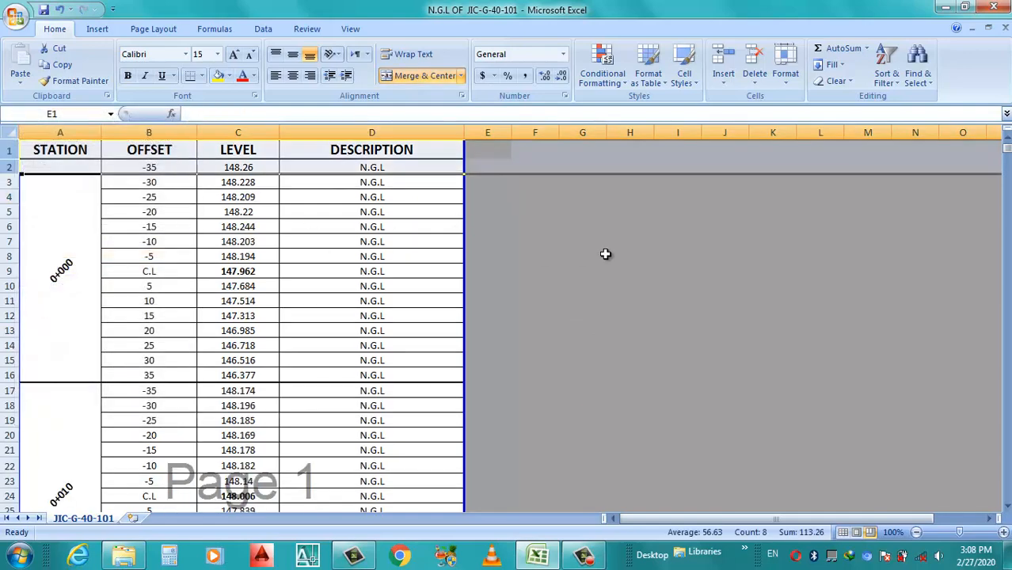
{"action": "left_click", "coordinate": [715, 289]}
{"action": "left_click", "coordinate": [612, 241]}
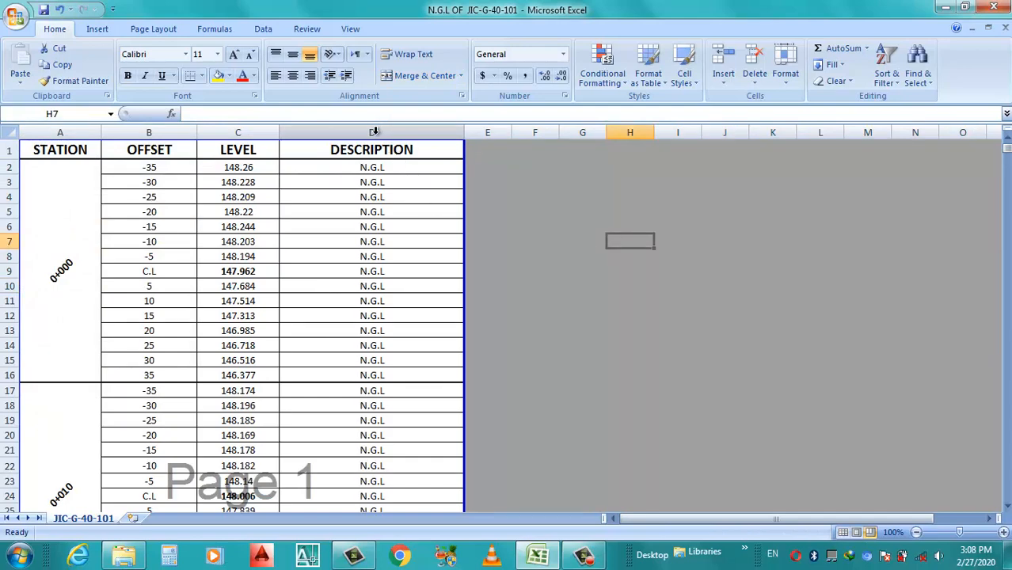
- Delete the entire DESCRIPTION column from the level table
{"action": "left_click", "coordinate": [373, 132]}
{"action": "right_click", "coordinate": [374, 131]}
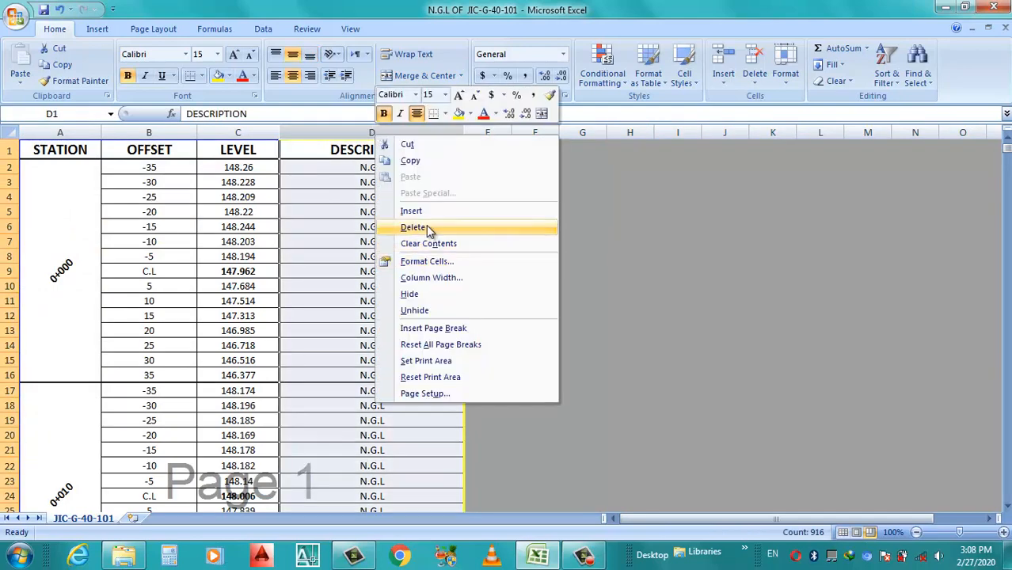
{"action": "left_click", "coordinate": [458, 227]}
{"action": "left_click", "coordinate": [459, 227]}
{"action": "left_click", "coordinate": [673, 270]}
{"action": "left_click", "coordinate": [499, 285]}
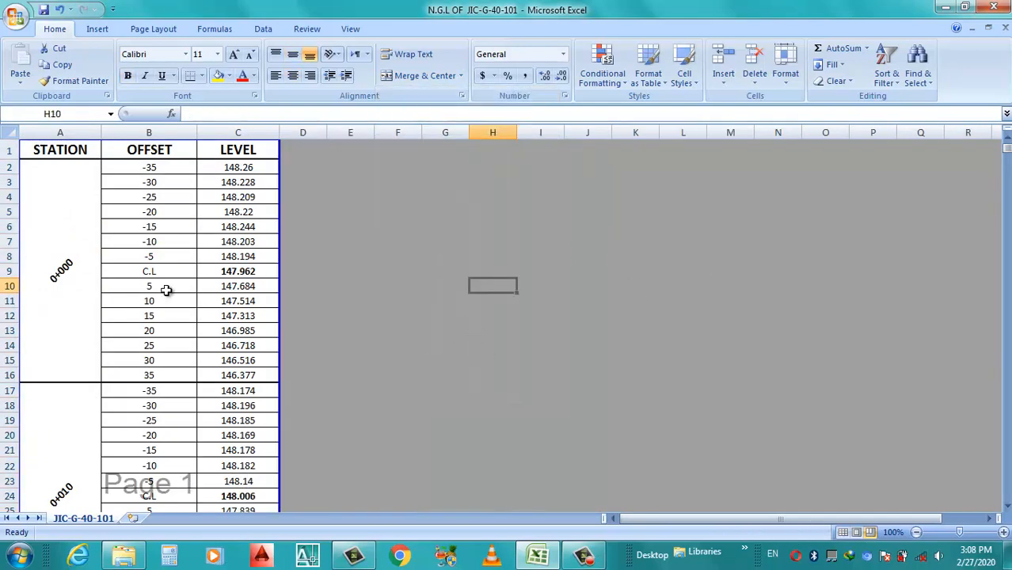
- Switch the worksheet from Page Break Preview to Normal view
{"action": "left_click", "coordinate": [841, 532]}
{"action": "left_click", "coordinate": [558, 272]}
{"action": "left_click", "coordinate": [437, 300]}
{"action": "left_click", "coordinate": [428, 198]}
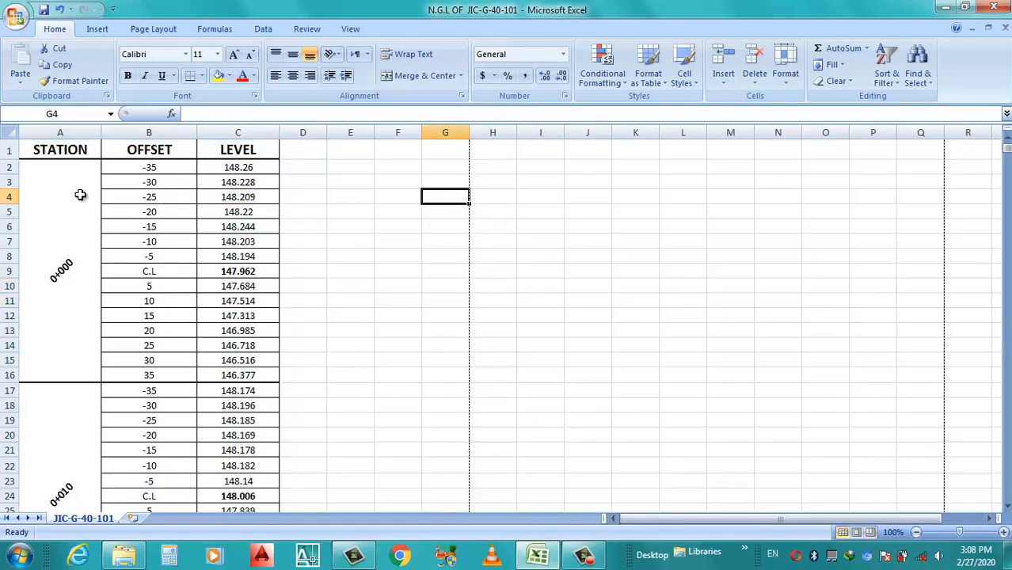
- Examine how the station values are written in the merged cells of the STATION column
{"action": "left_click", "coordinate": [67, 271]}
{"action": "scroll", "coordinate": [57, 279], "scroll_direction": "down", "scroll_amount": 2}
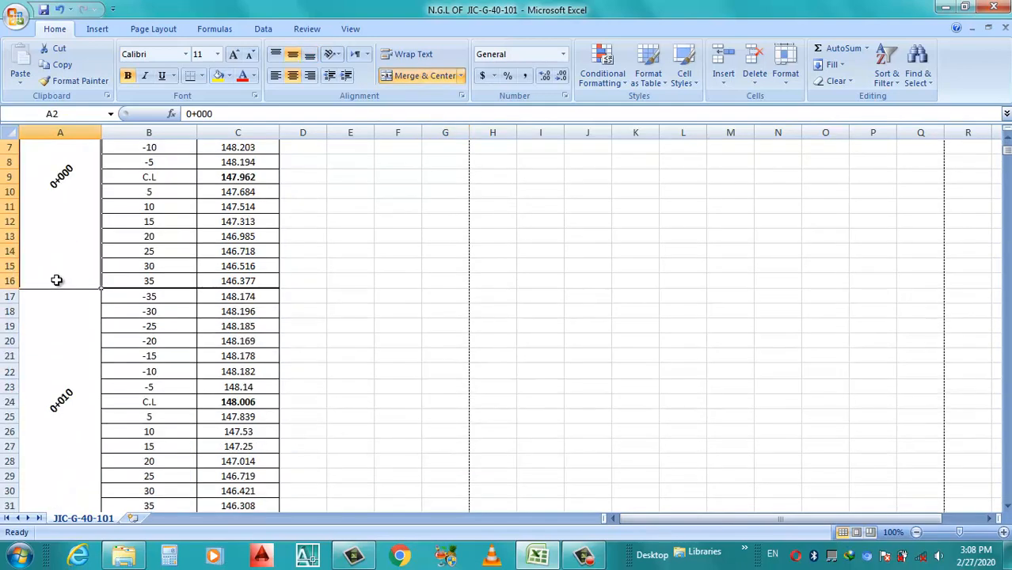
{"action": "left_click", "coordinate": [53, 397]}
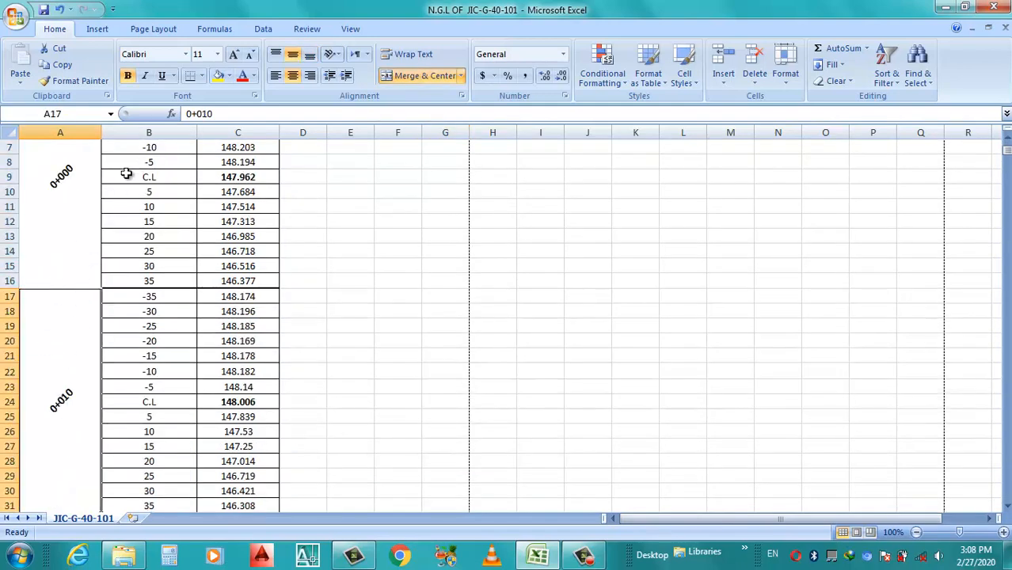
{"action": "scroll", "coordinate": [99, 321], "scroll_direction": "down", "scroll_amount": 5}
{"action": "left_click", "coordinate": [79, 346]}
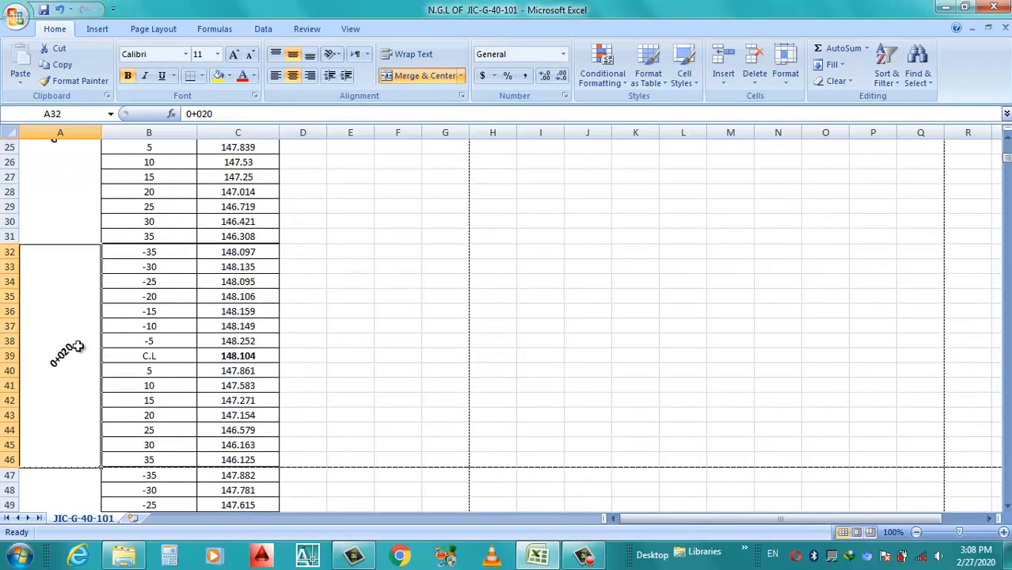
{"action": "scroll", "coordinate": [67, 372], "scroll_direction": "down", "scroll_amount": 5}
{"action": "left_click", "coordinate": [67, 385]}
{"action": "scroll", "coordinate": [141, 385], "scroll_direction": "up", "scroll_amount": 12}
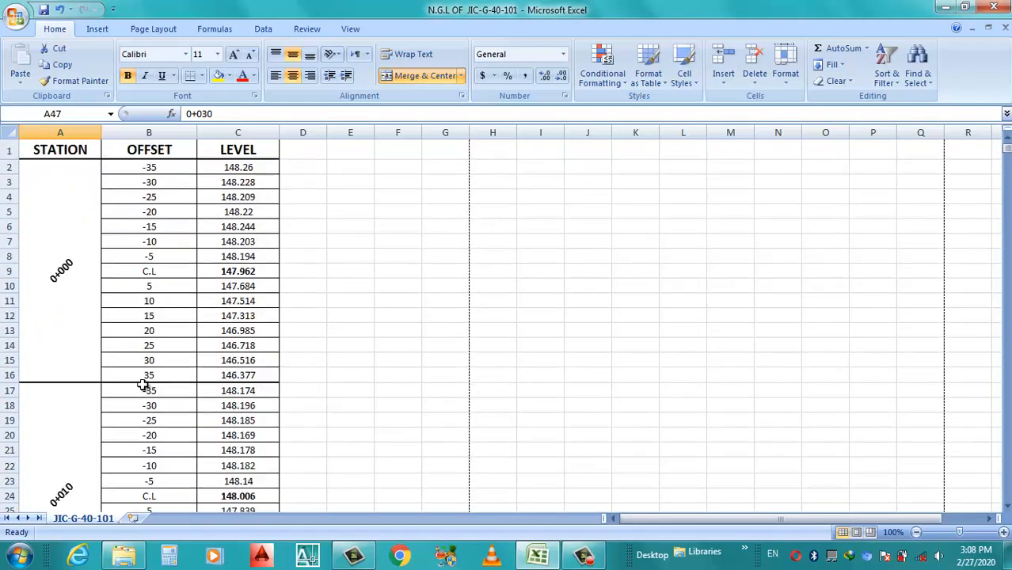
{"action": "left_click", "coordinate": [472, 271]}
- Replace every "+" in the STATION column with nothing to turn the stations into plain numbers
{"action": "left_click", "coordinate": [65, 132]}
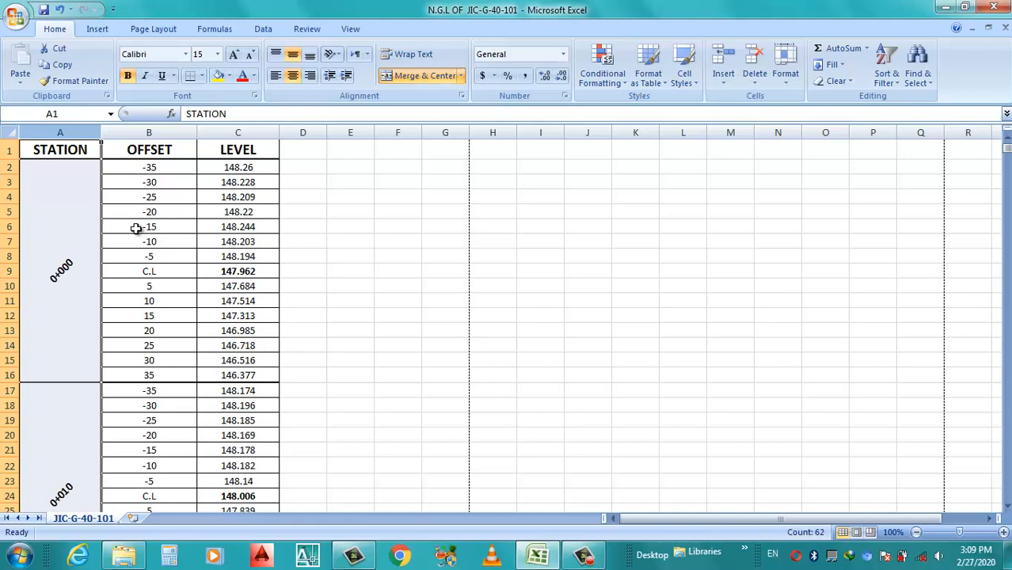
{"action": "left_click", "coordinate": [585, 298]}
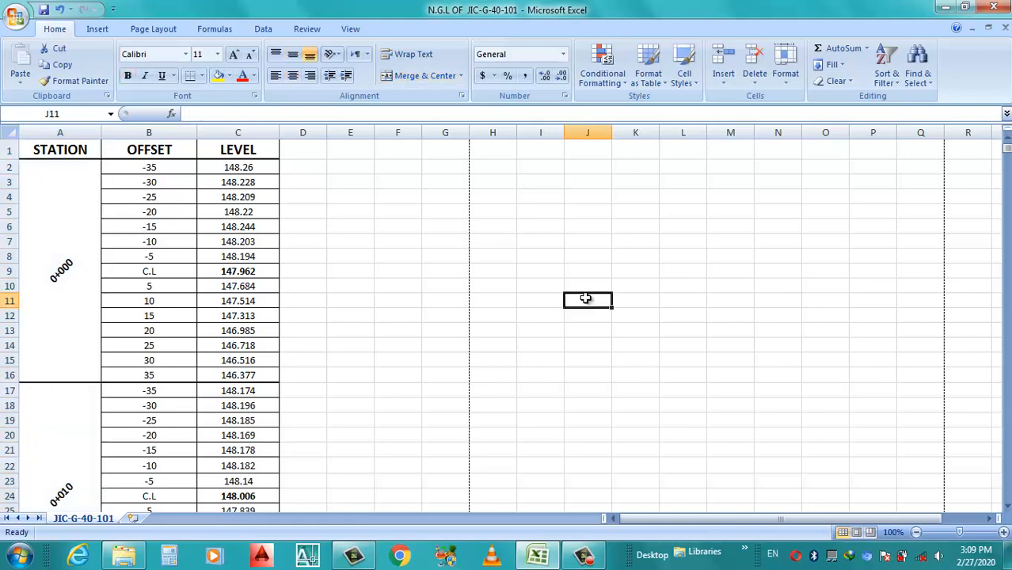
{"action": "left_click", "coordinate": [585, 270]}
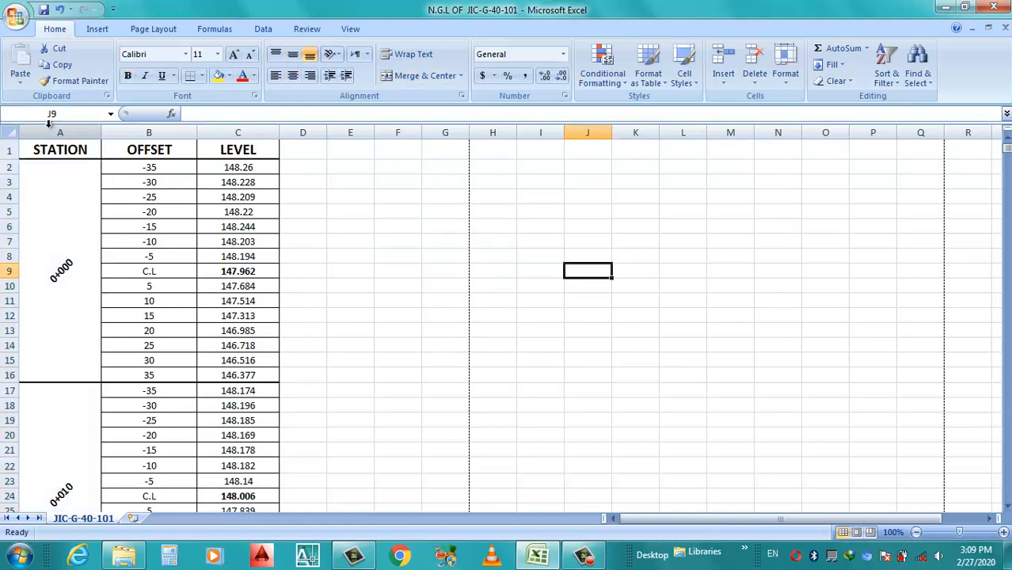
{"action": "left_click", "coordinate": [48, 126]}
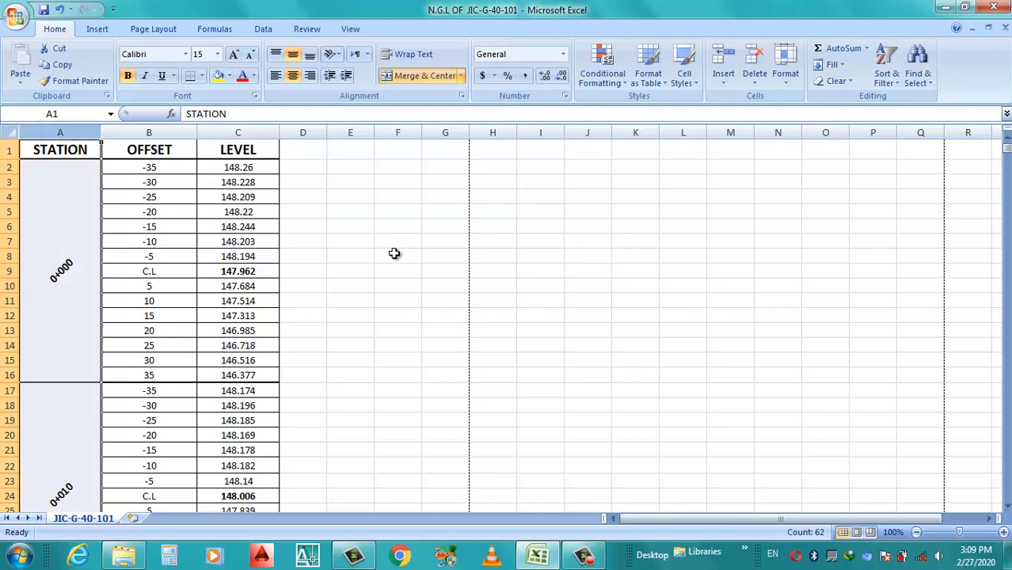
{"action": "key", "text": "ctrl+h"}
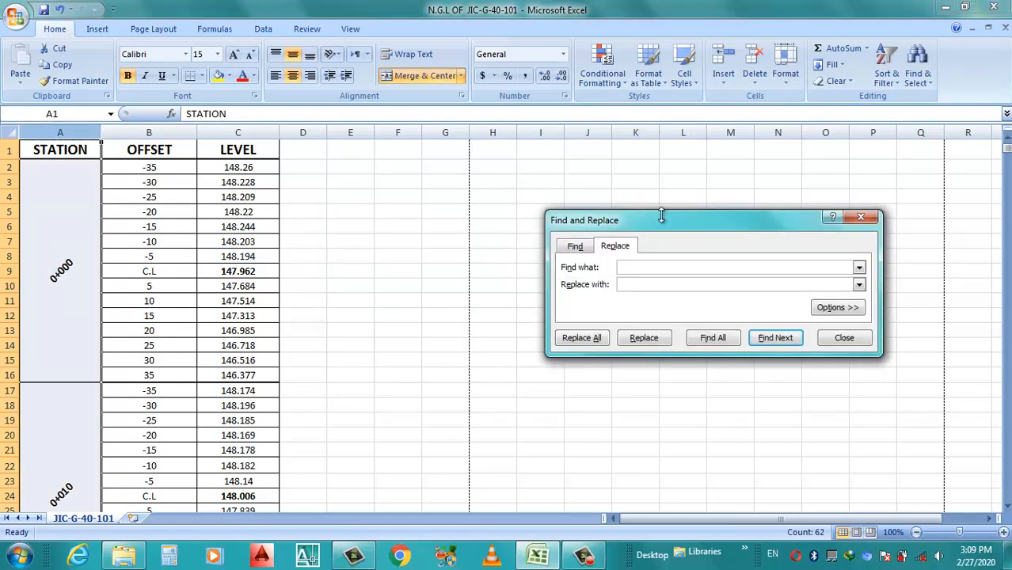
{"action": "left_click_drag", "start_coordinate": [661, 216], "coordinate": [590, 173]}
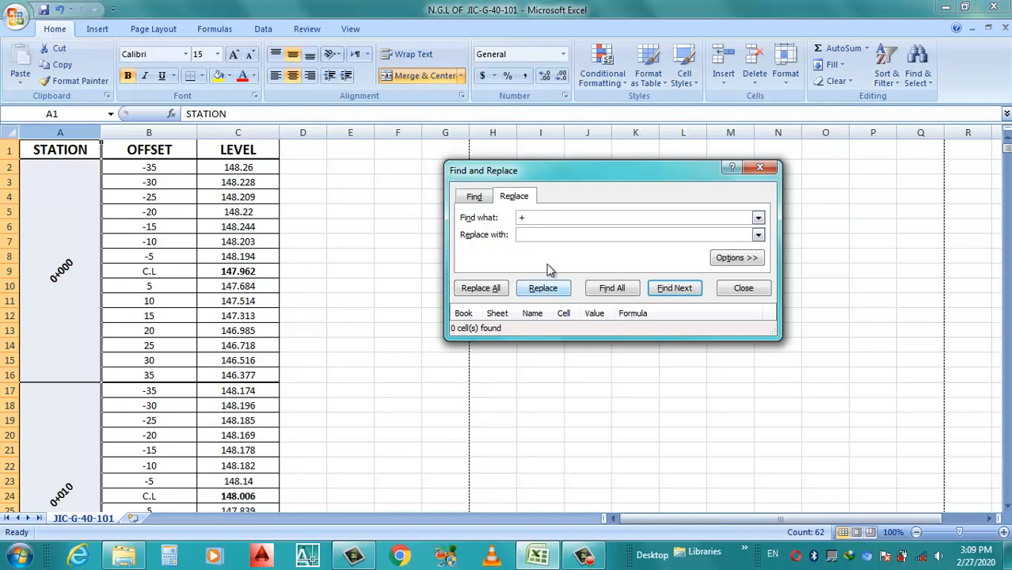
{"action": "left_click", "coordinate": [480, 290]}
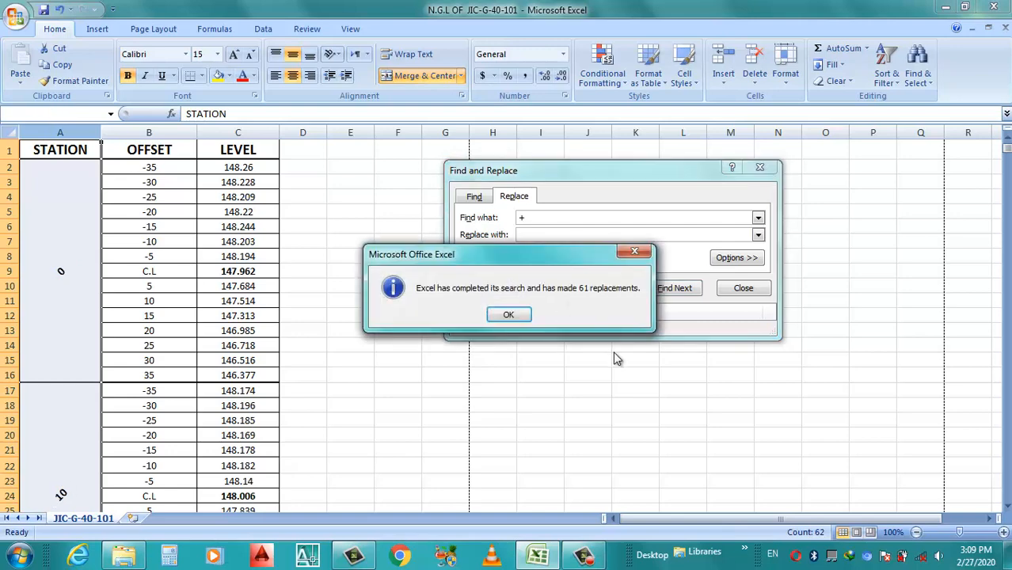
{"action": "left_click", "coordinate": [509, 316]}
{"action": "key", "text": "Escape"}
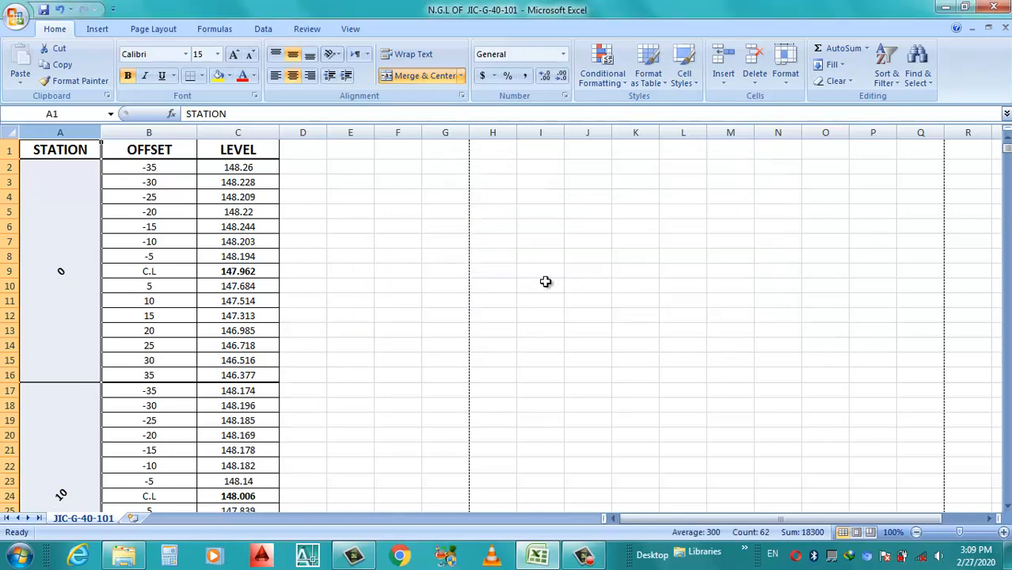
- Check the converted station numbers down the merged cells of the STATION column
{"action": "left_click", "coordinate": [544, 283]}
{"action": "left_click", "coordinate": [69, 280]}
{"action": "scroll", "coordinate": [70, 277], "scroll_direction": "down", "scroll_amount": 2}
{"action": "scroll", "coordinate": [67, 348], "scroll_direction": "down", "scroll_amount": 1}
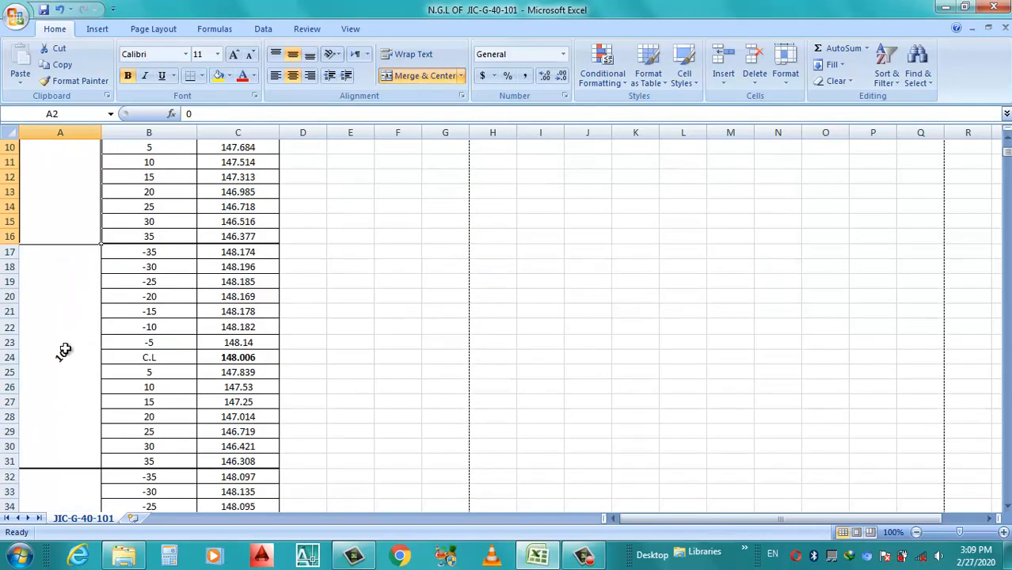
{"action": "left_click", "coordinate": [66, 350]}
{"action": "scroll", "coordinate": [79, 350], "scroll_direction": "down", "scroll_amount": 5}
{"action": "left_click", "coordinate": [82, 360]}
{"action": "scroll", "coordinate": [82, 361], "scroll_direction": "down", "scroll_amount": 5}
{"action": "left_click", "coordinate": [68, 384]}
{"action": "scroll", "coordinate": [70, 392], "scroll_direction": "down", "scroll_amount": 6}
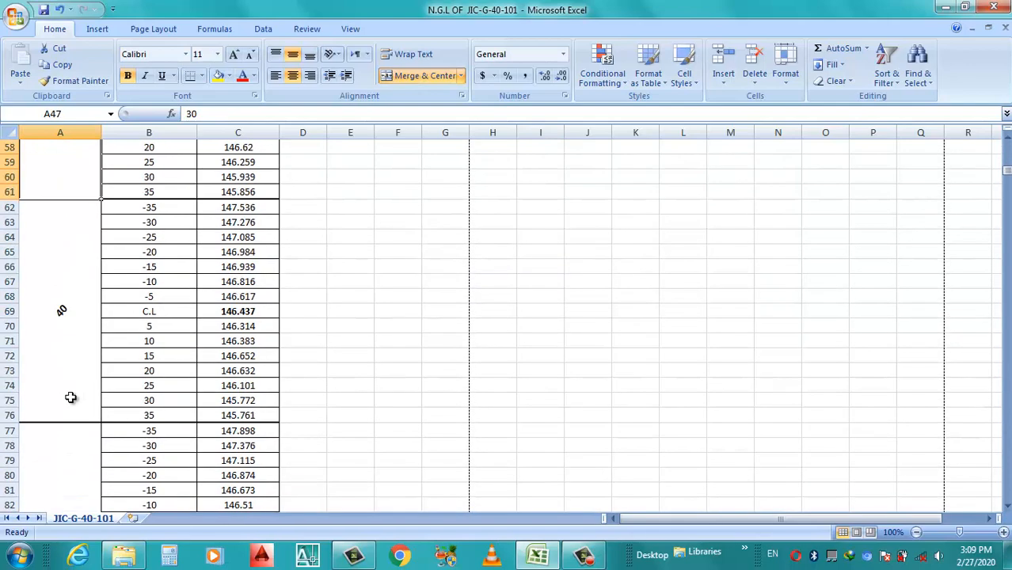
{"action": "left_click", "coordinate": [81, 393]}
{"action": "scroll", "coordinate": [81, 393], "scroll_direction": "down", "scroll_amount": 5}
{"action": "left_click_drag", "start_coordinate": [1005, 175], "coordinate": [897, 165]}
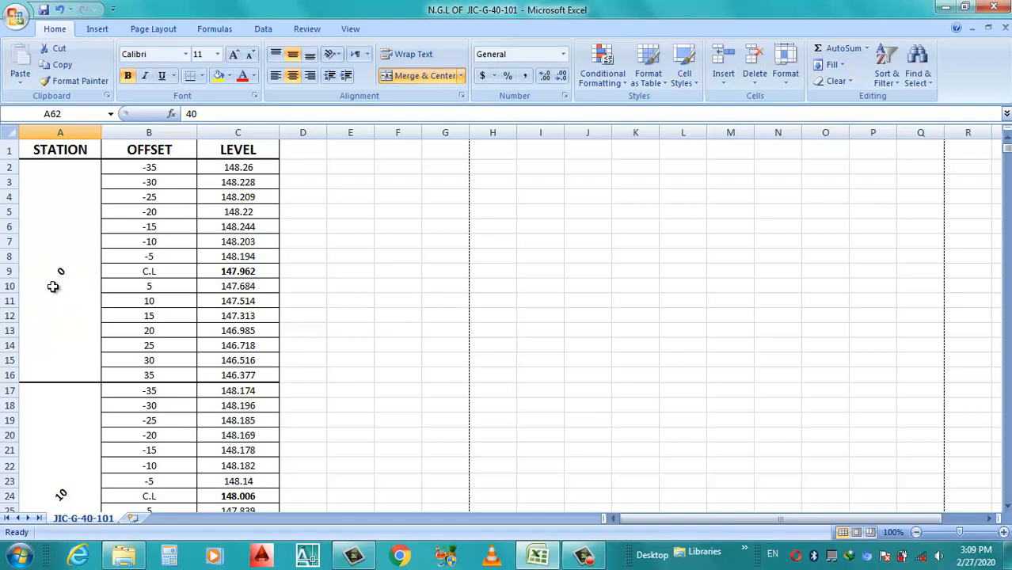
{"action": "left_click", "coordinate": [554, 256]}
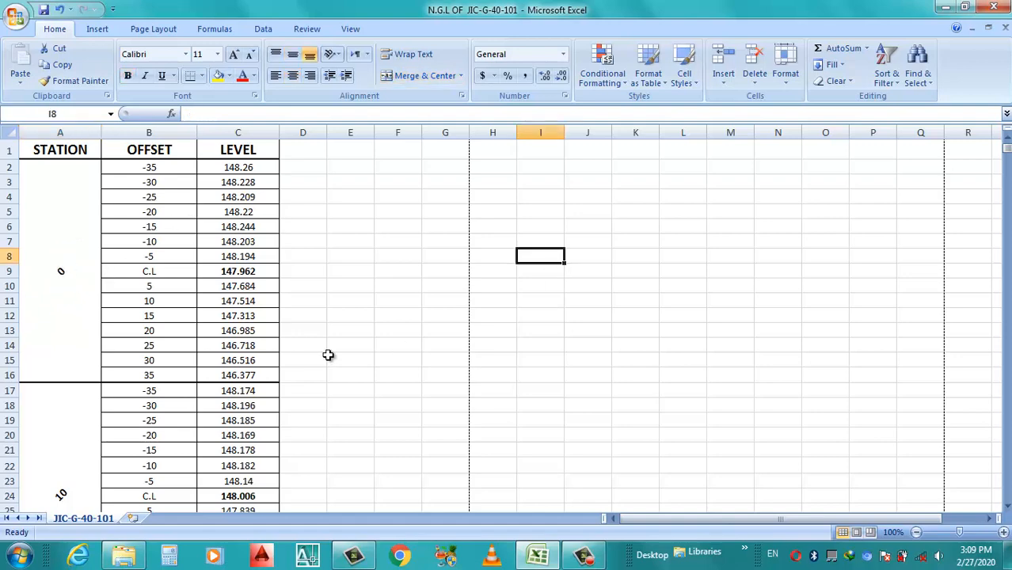
{"action": "scroll", "coordinate": [152, 320], "scroll_direction": "down", "scroll_amount": 4}
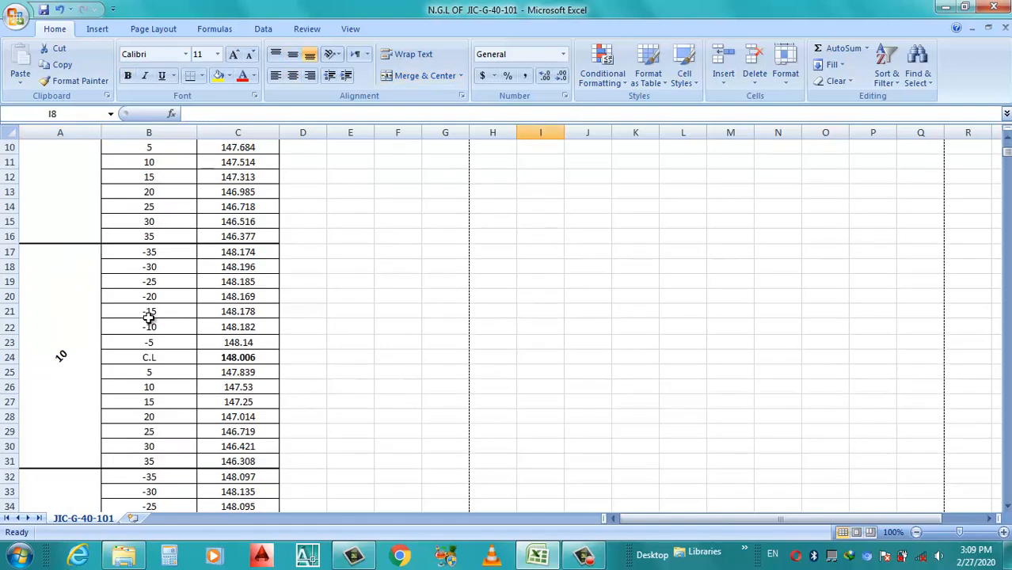
{"action": "left_click", "coordinate": [62, 313]}
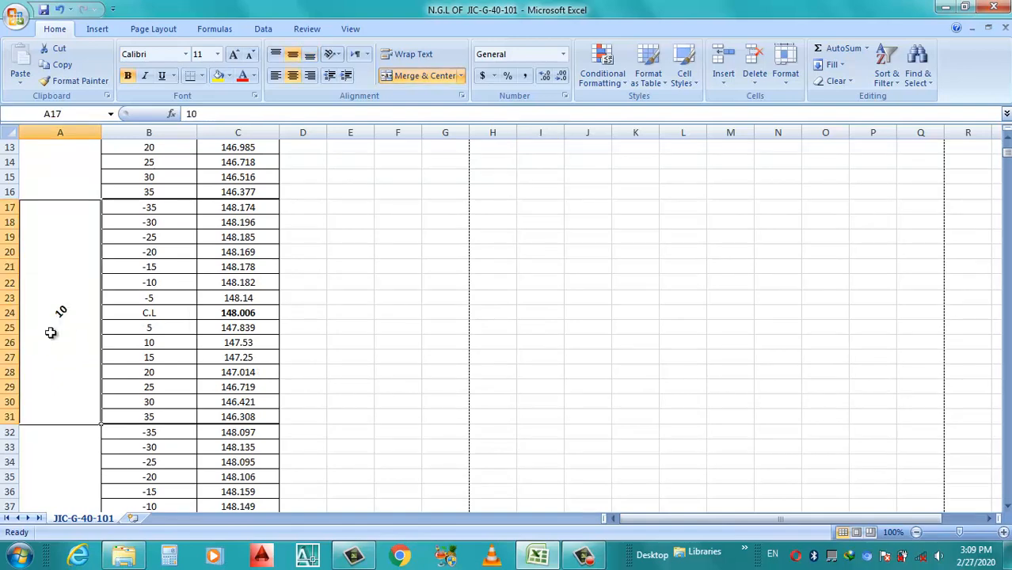
{"action": "left_click", "coordinate": [395, 327]}
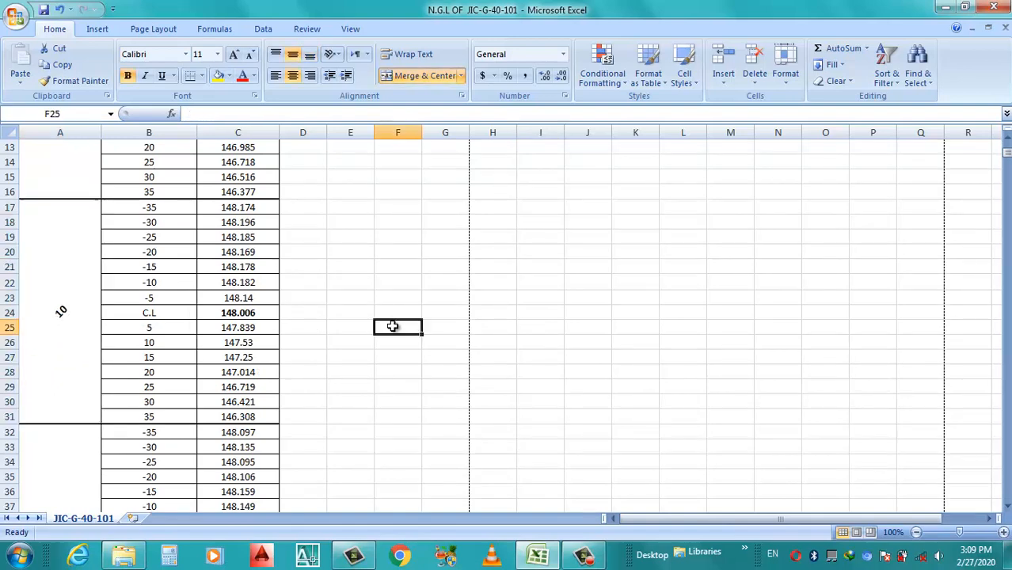
{"action": "scroll", "coordinate": [392, 326], "scroll_direction": "up", "scroll_amount": 3}
{"action": "scroll", "coordinate": [393, 327], "scroll_direction": "up", "scroll_amount": 1}
{"action": "left_click", "coordinate": [474, 270]}
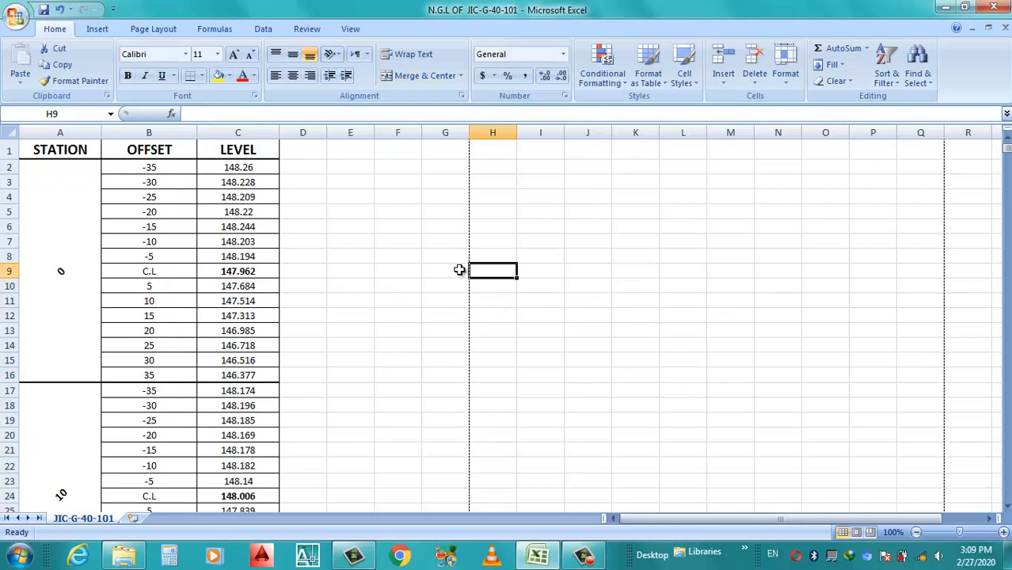
- Set the text orientation of the whole STATION column to 0 degrees so the station numbers read horizontally
{"action": "left_click", "coordinate": [60, 133]}
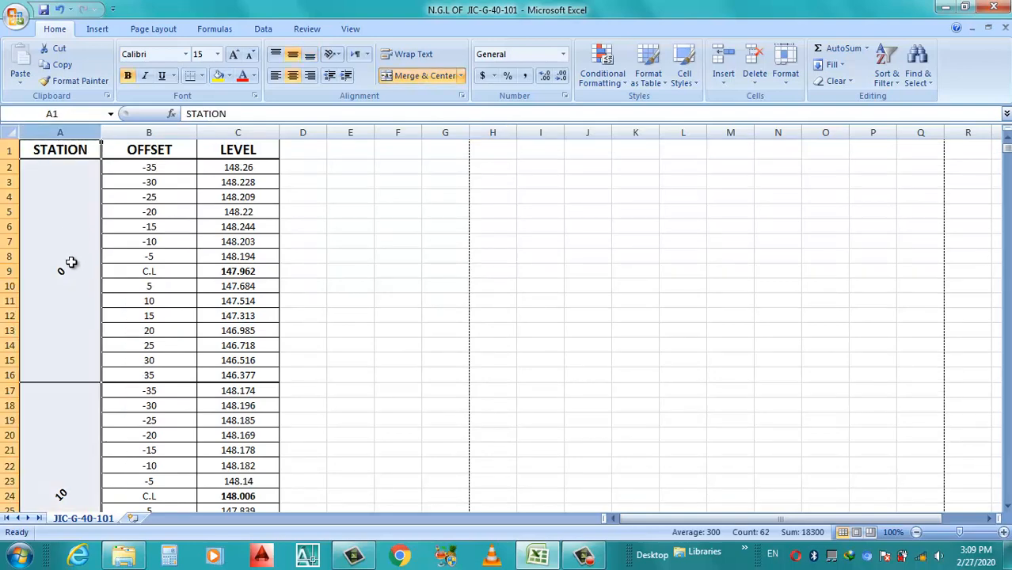
{"action": "right_click", "coordinate": [70, 265]}
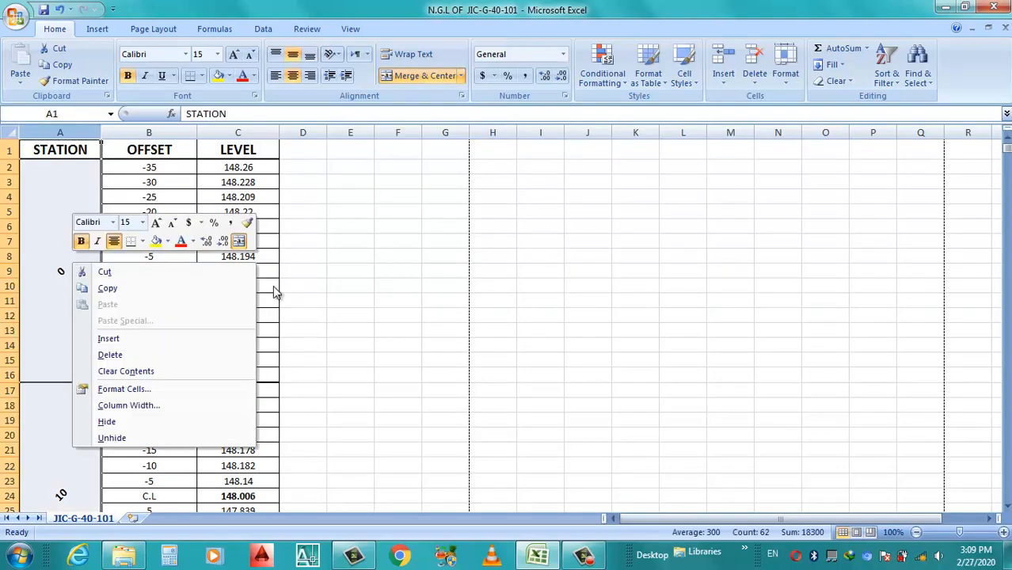
{"action": "left_click", "coordinate": [138, 388]}
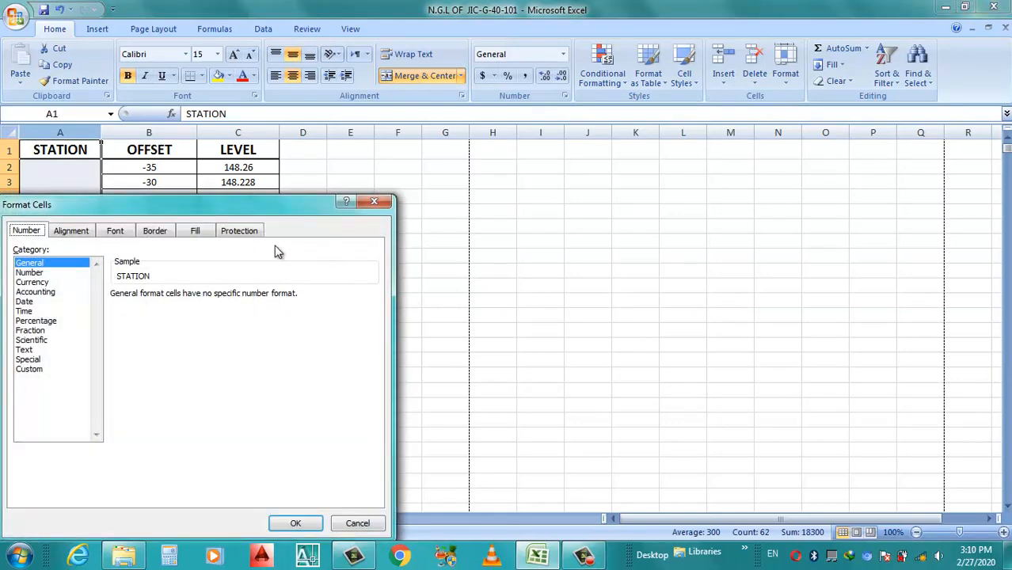
{"action": "left_click_drag", "start_coordinate": [244, 210], "coordinate": [434, 103]}
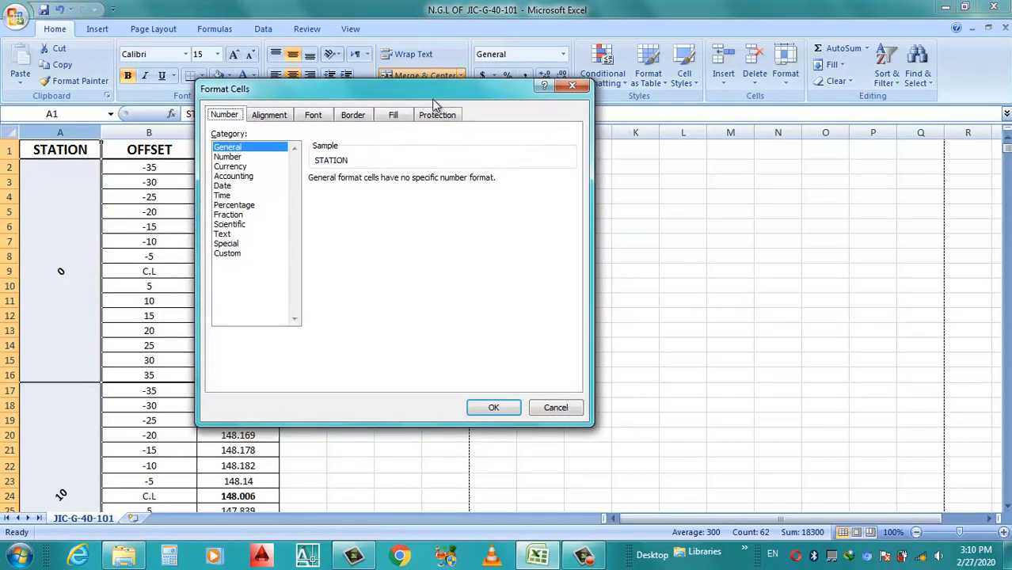
{"action": "left_click", "coordinate": [269, 116]}
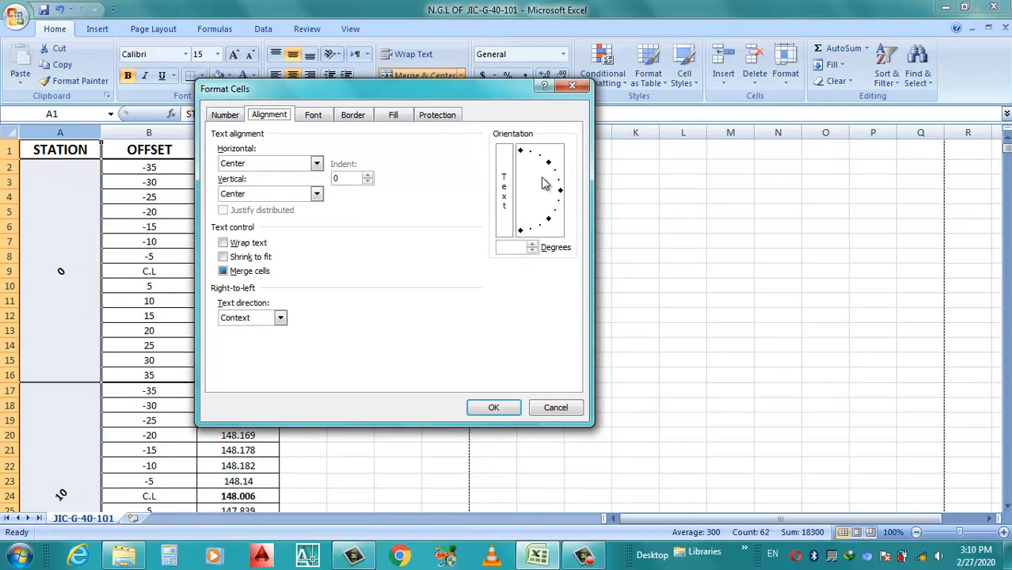
{"action": "left_click_drag", "start_coordinate": [554, 177], "coordinate": [560, 196]}
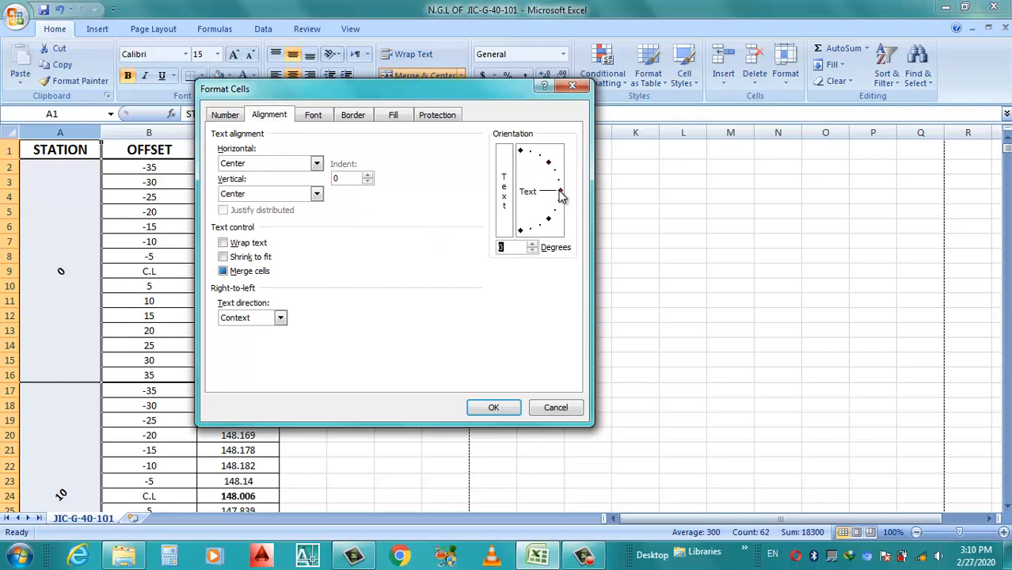
{"action": "left_click_drag", "start_coordinate": [543, 161], "coordinate": [559, 192]}
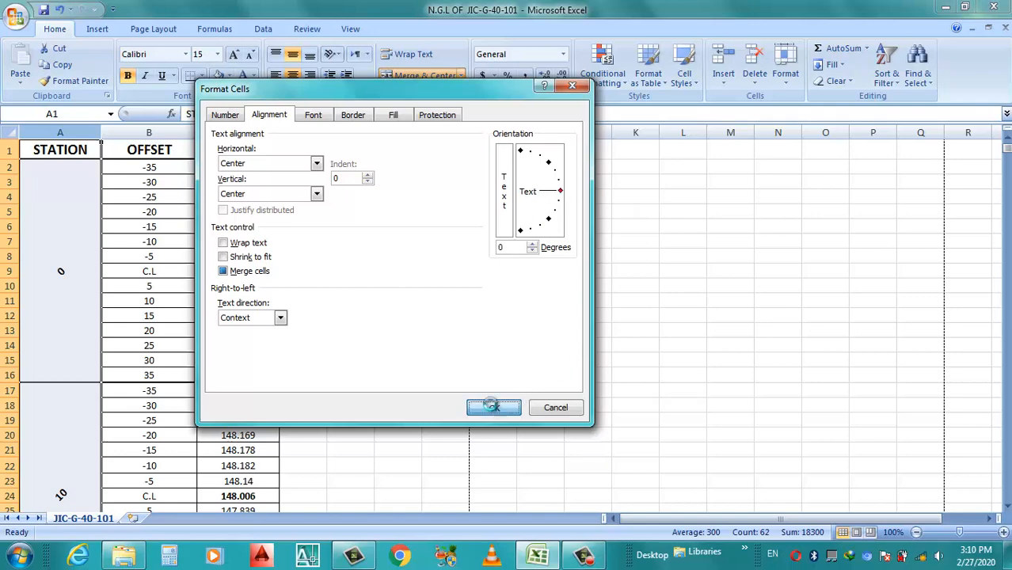
{"action": "left_click", "coordinate": [491, 406]}
{"action": "left_click", "coordinate": [71, 277]}
{"action": "scroll", "coordinate": [71, 277], "scroll_direction": "down", "scroll_amount": 9}
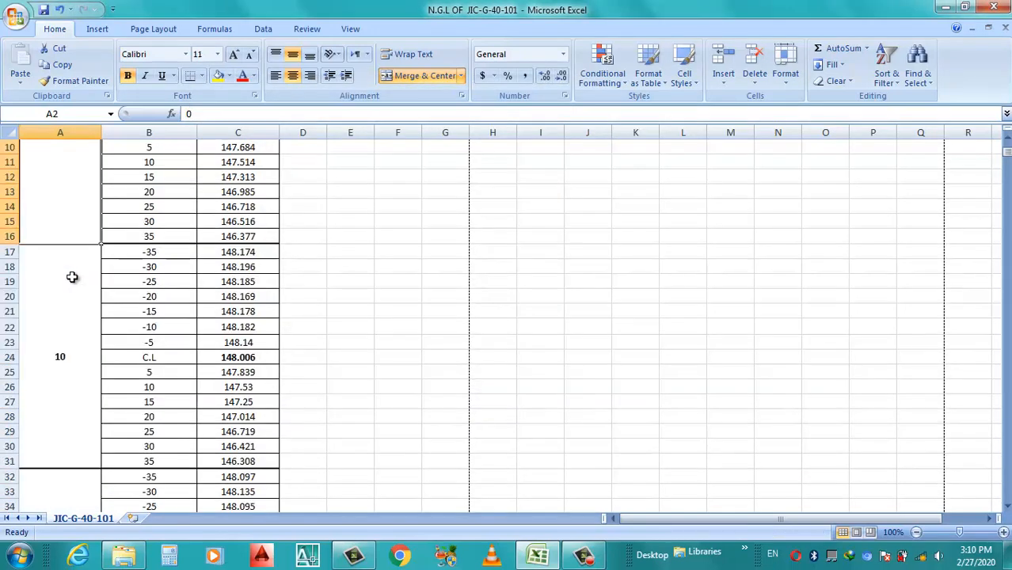
{"action": "scroll", "coordinate": [458, 362], "scroll_direction": "up", "scroll_amount": 9}
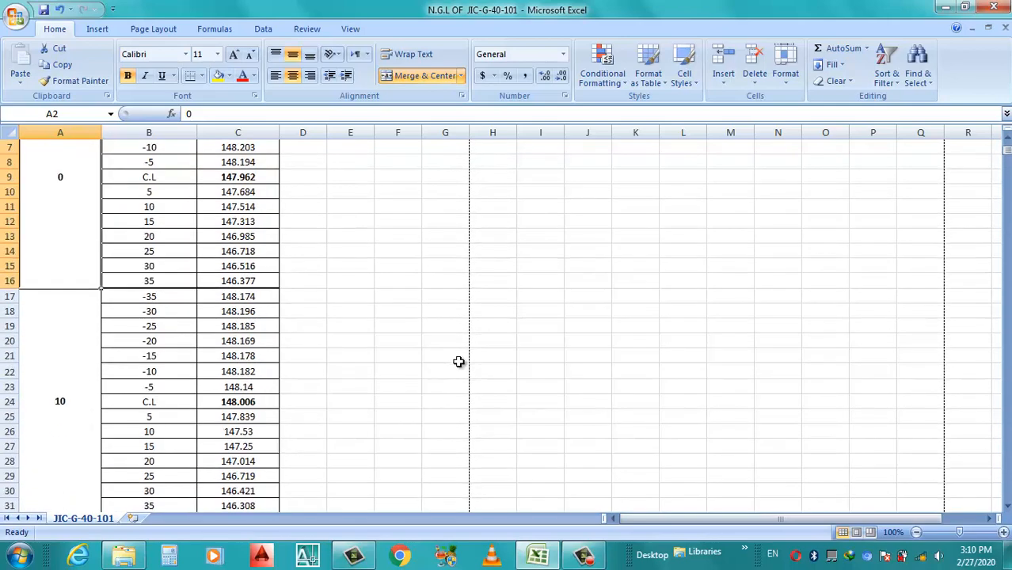
{"action": "left_click", "coordinate": [459, 271]}
- Unmerge all the cells of the STATION column and center its values horizontally
{"action": "left_click", "coordinate": [68, 215]}
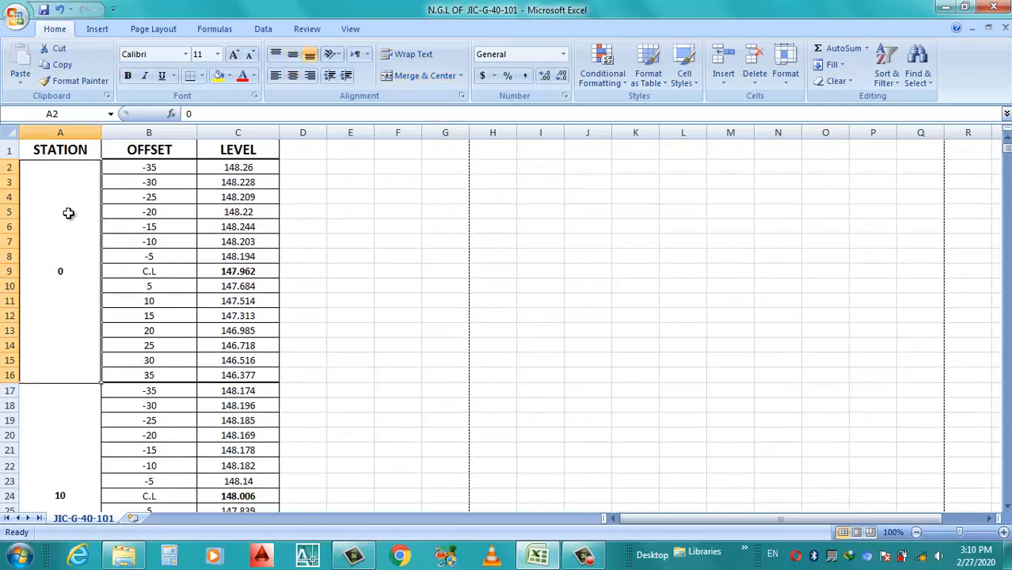
{"action": "left_click", "coordinate": [68, 132]}
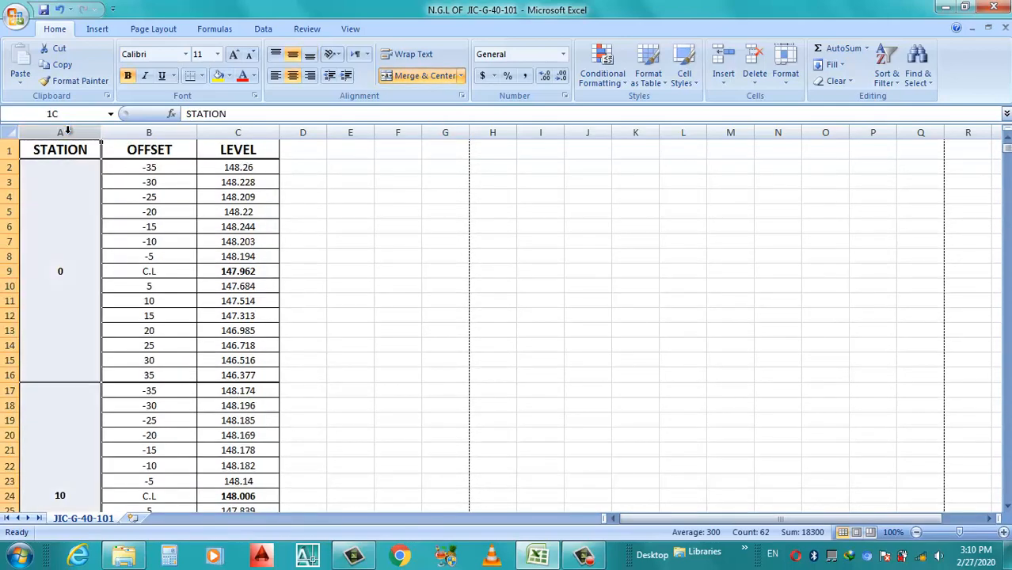
{"action": "left_click", "coordinate": [404, 77]}
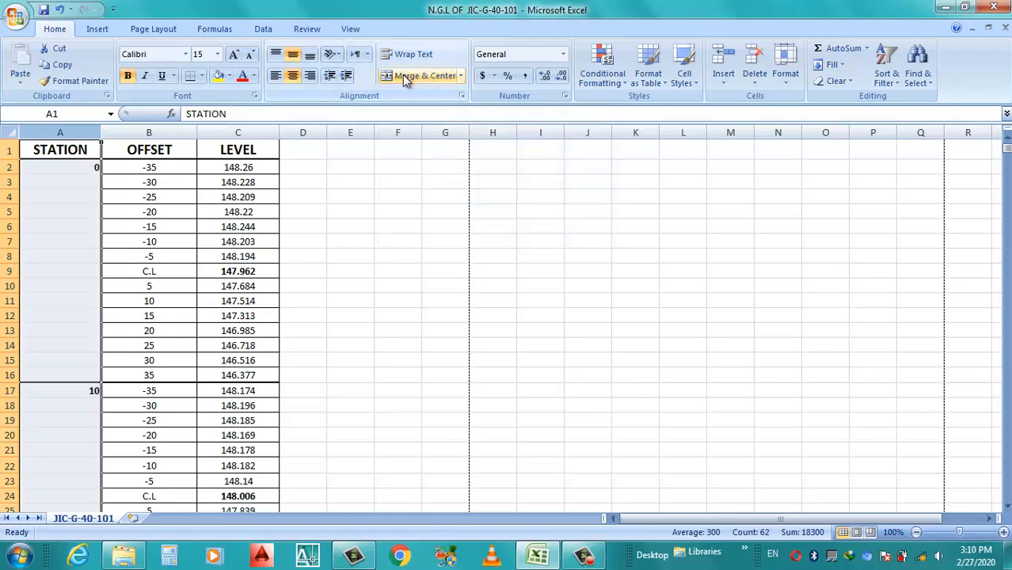
{"action": "left_click", "coordinate": [292, 79]}
{"action": "left_click", "coordinate": [292, 79]}
{"action": "left_click", "coordinate": [587, 301]}
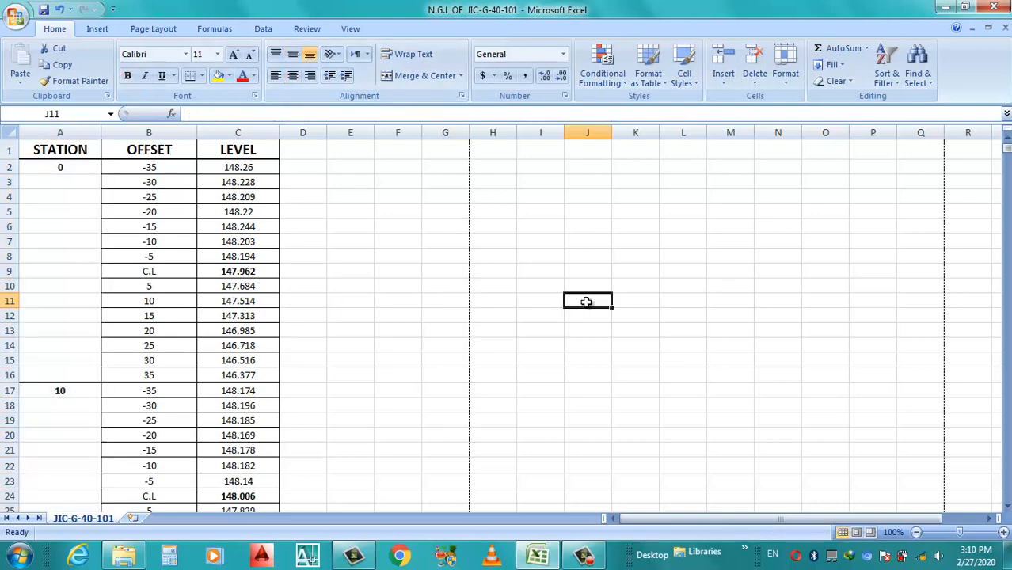
- Fill station 0 down through row 16 and station 10 down through row 31 in the STATION column
{"action": "left_click", "coordinate": [84, 172]}
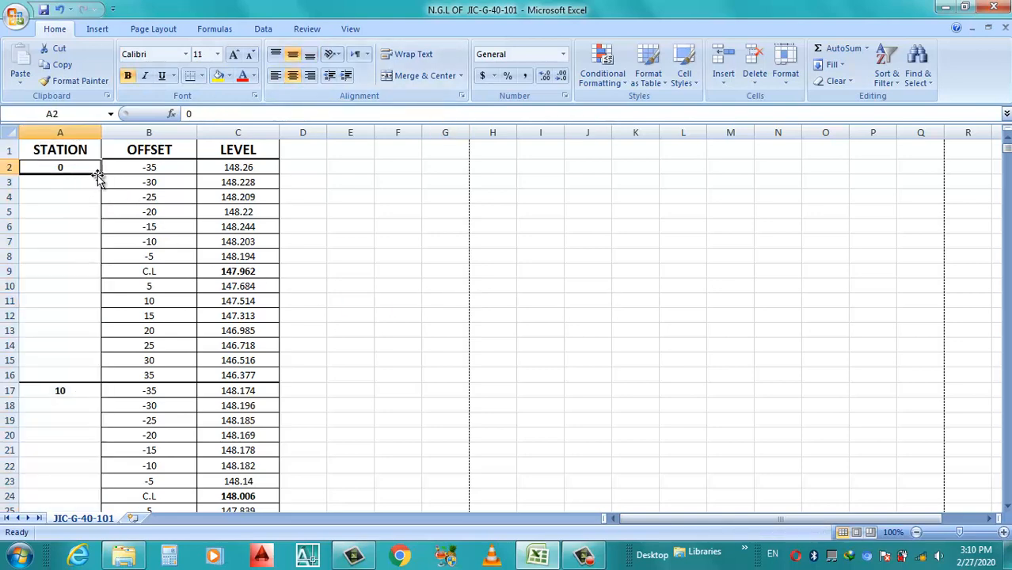
{"action": "left_click_drag", "start_coordinate": [99, 175], "coordinate": [106, 383]}
{"action": "scroll", "coordinate": [108, 345], "scroll_direction": "down", "scroll_amount": 1}
{"action": "scroll", "coordinate": [108, 345], "scroll_direction": "down", "scroll_amount": 5}
{"action": "scroll", "coordinate": [100, 315], "scroll_direction": "up", "scroll_amount": 3}
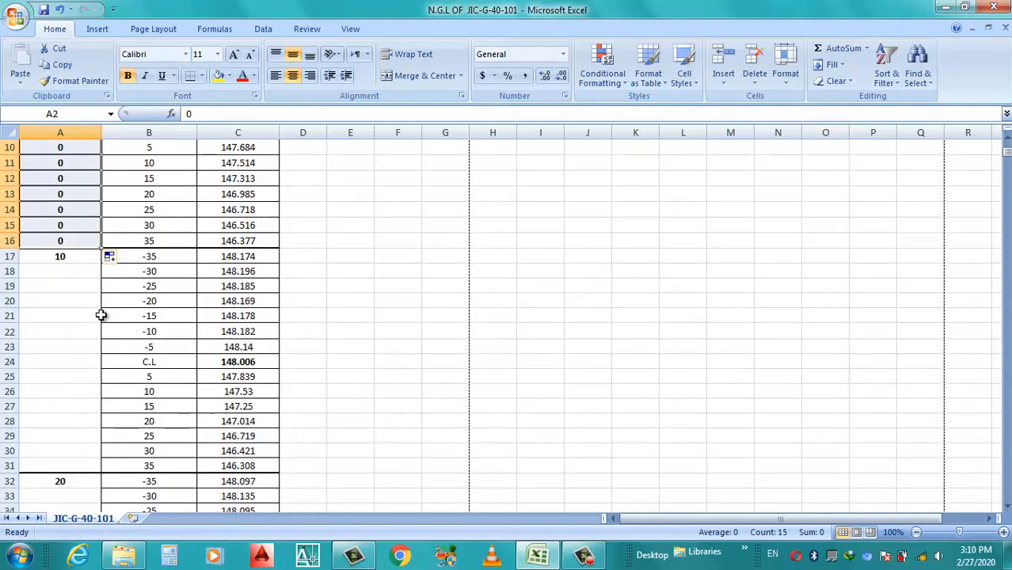
{"action": "left_click", "coordinate": [84, 259]}
{"action": "left_click_drag", "start_coordinate": [88, 267], "coordinate": [104, 475]}
{"action": "scroll", "coordinate": [143, 391], "scroll_direction": "down", "scroll_amount": 4}
- Fill station 20 down through row 46 and station 30 down through row 61 in the STATION column
{"action": "left_click", "coordinate": [92, 308]}
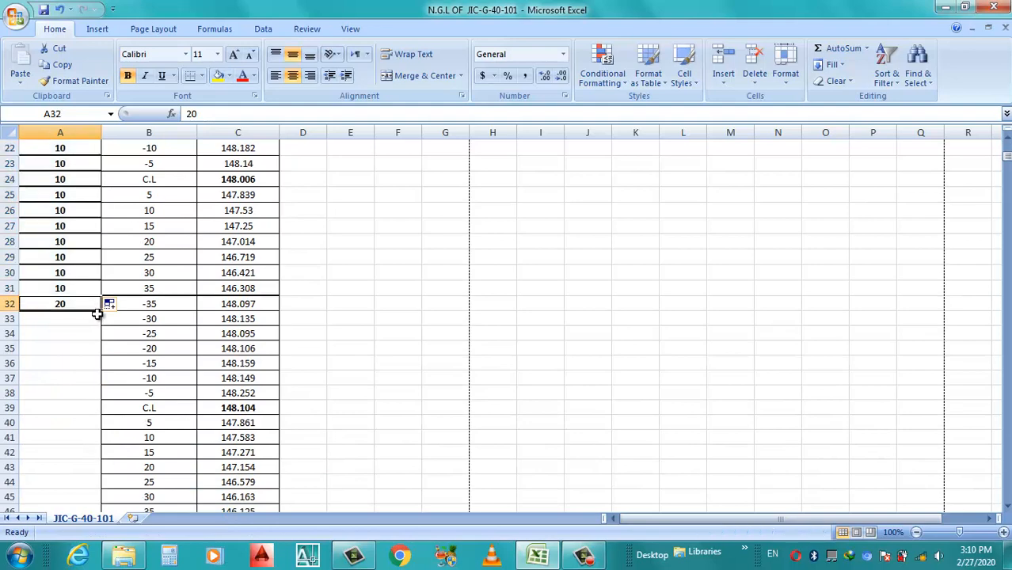
{"action": "scroll", "coordinate": [152, 319], "scroll_direction": "down", "scroll_amount": 2}
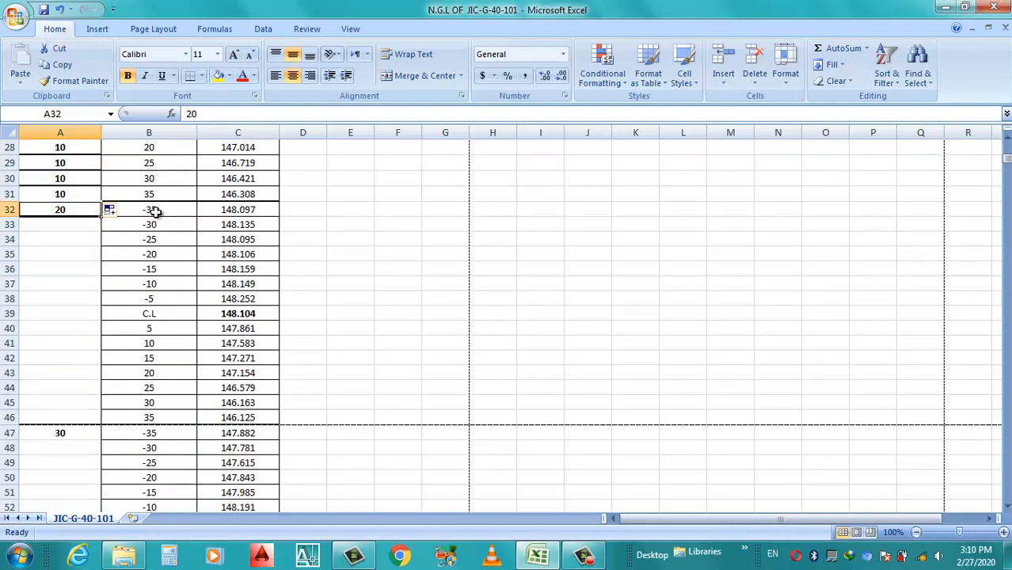
{"action": "double_click", "coordinate": [101, 216]}
{"action": "scroll", "coordinate": [97, 261], "scroll_direction": "down", "scroll_amount": 4}
{"action": "left_click", "coordinate": [83, 256]}
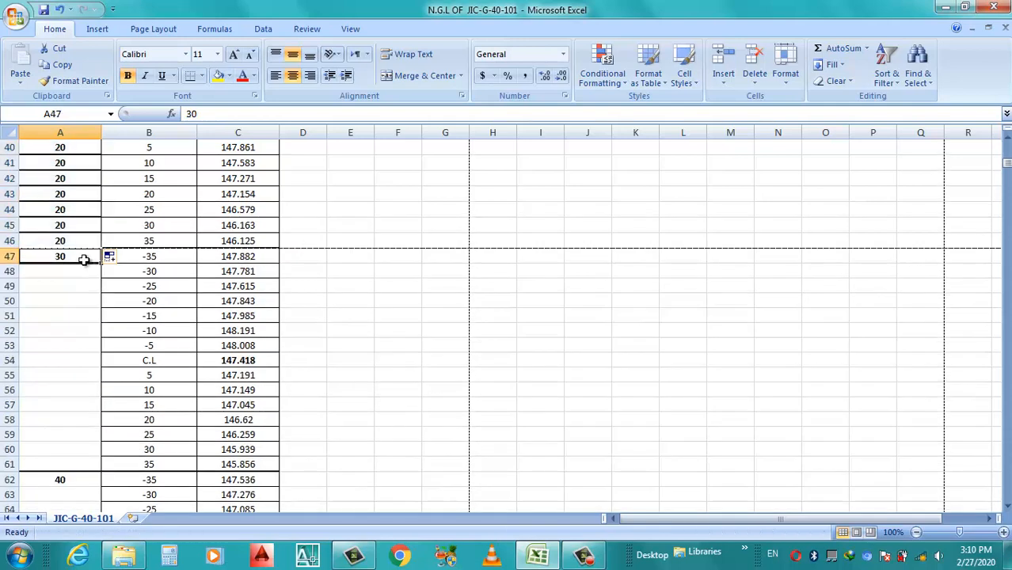
{"action": "double_click", "coordinate": [102, 263]}
{"action": "scroll", "coordinate": [102, 263], "scroll_direction": "down", "scroll_amount": 5}
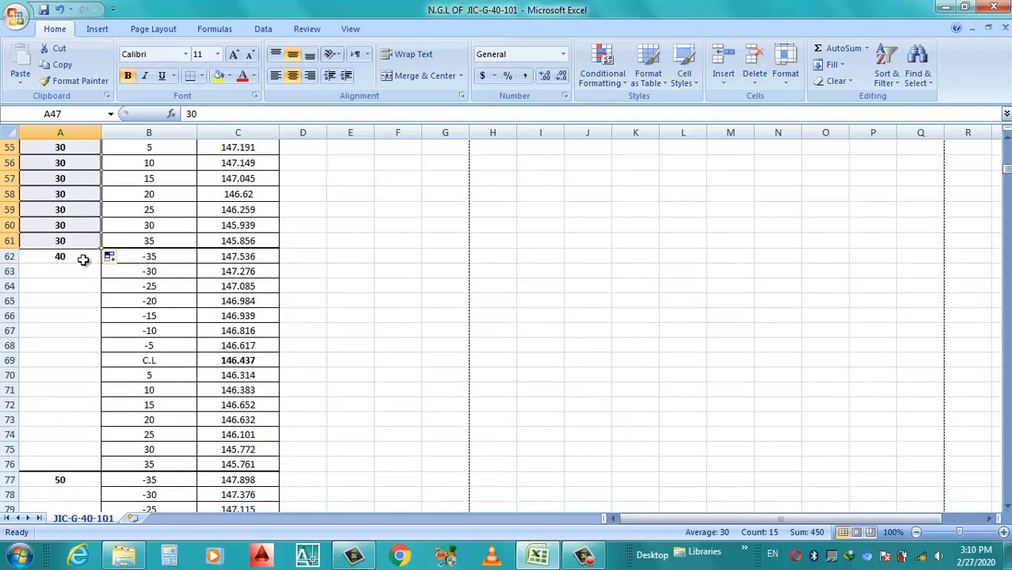
- Fill station 40 down through row 76 and station 50 down through row 91 in the STATION column
{"action": "left_click", "coordinate": [82, 257]}
{"action": "double_click", "coordinate": [100, 263]}
{"action": "scroll", "coordinate": [102, 265], "scroll_direction": "down", "scroll_amount": 5}
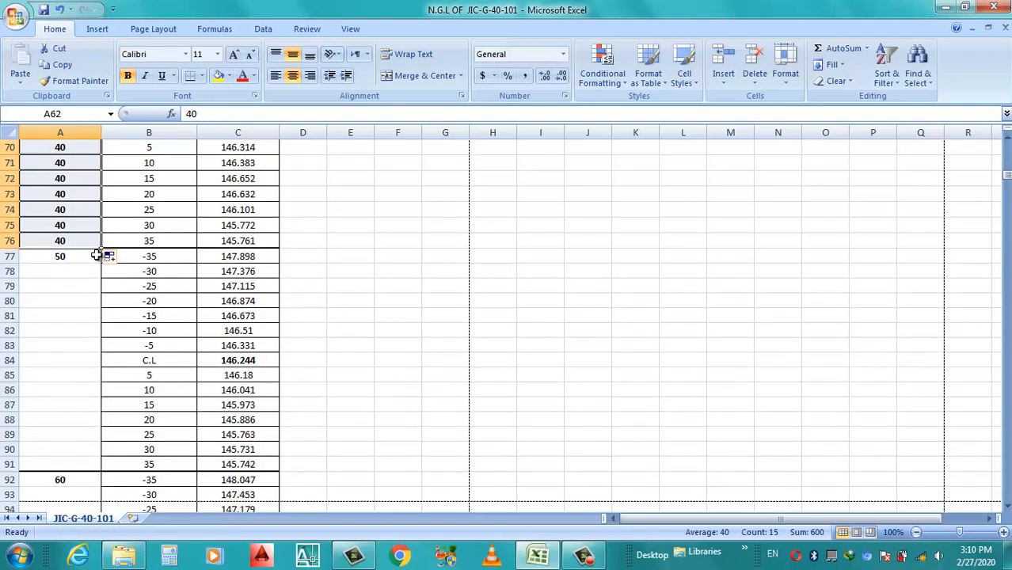
{"action": "left_click", "coordinate": [95, 258]}
{"action": "left_click_drag", "start_coordinate": [101, 262], "coordinate": [101, 469]}
{"action": "scroll", "coordinate": [149, 332], "scroll_direction": "down", "scroll_amount": 4}
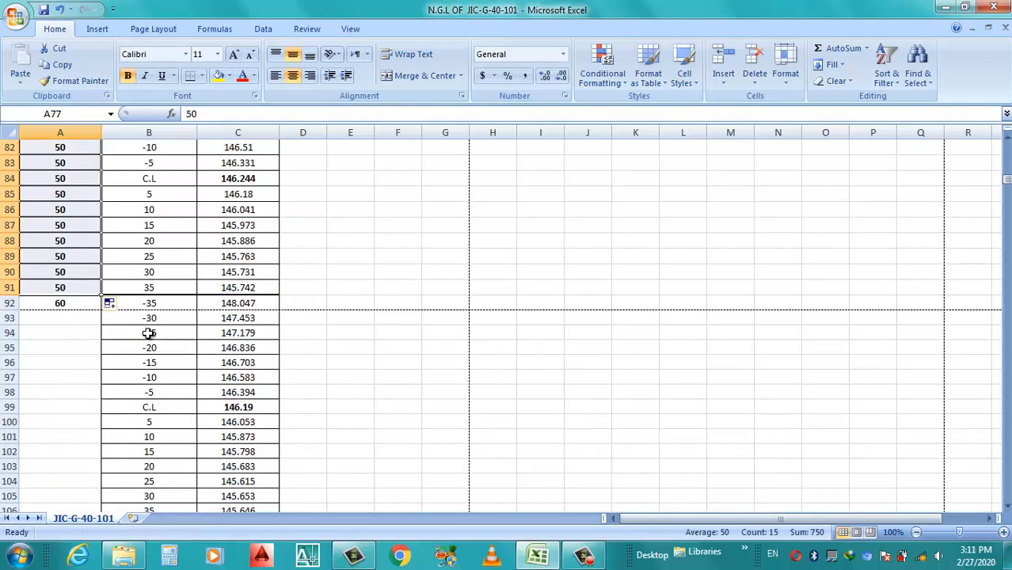
- Fill station 60 down through row 106 and station 70 down from row 107 in the STATION column
{"action": "left_click", "coordinate": [83, 304]}
{"action": "left_click_drag", "start_coordinate": [101, 311], "coordinate": [88, 511]}
{"action": "scroll", "coordinate": [151, 400], "scroll_direction": "down", "scroll_amount": 5}
{"action": "left_click", "coordinate": [96, 308]}
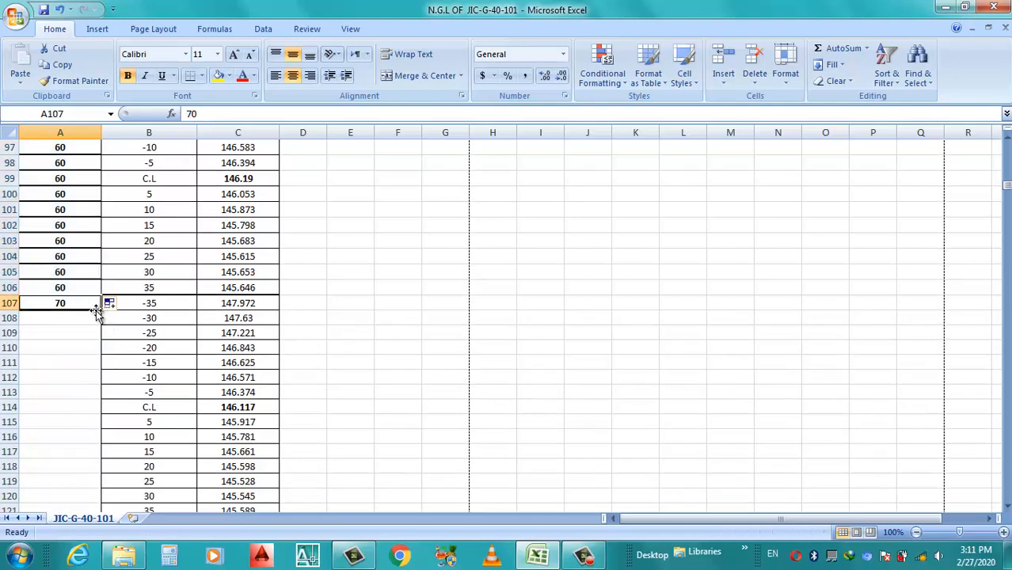
{"action": "left_click_drag", "start_coordinate": [102, 312], "coordinate": [106, 412]}
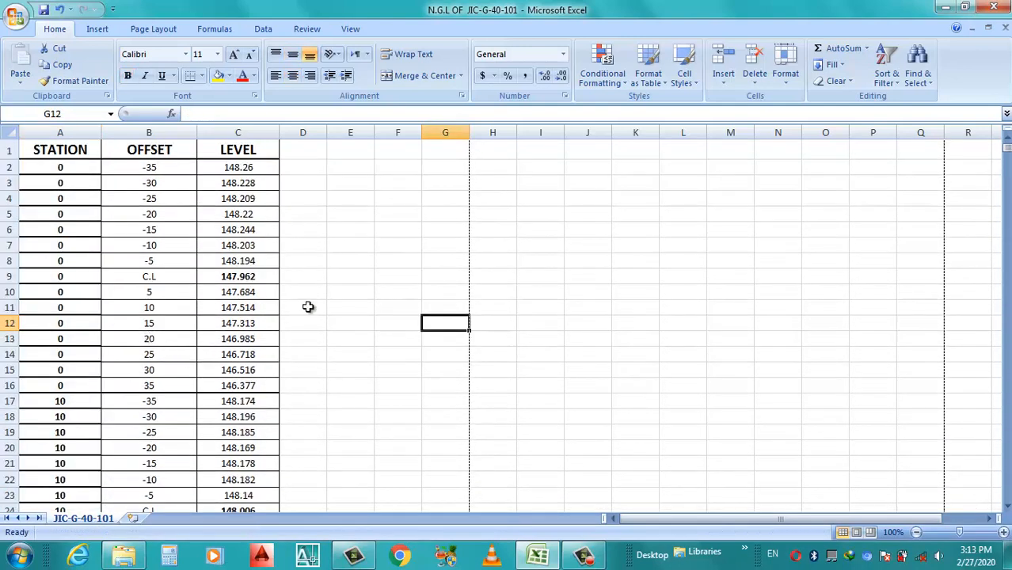
- Check the filled station numbers and remove all borders from the STATION, OFFSET and LEVEL columns
{"action": "left_click", "coordinate": [337, 289]}
{"action": "scroll", "coordinate": [329, 316], "scroll_direction": "down", "scroll_amount": 7}
{"action": "scroll", "coordinate": [845, 216], "scroll_direction": "up", "scroll_amount": 3}
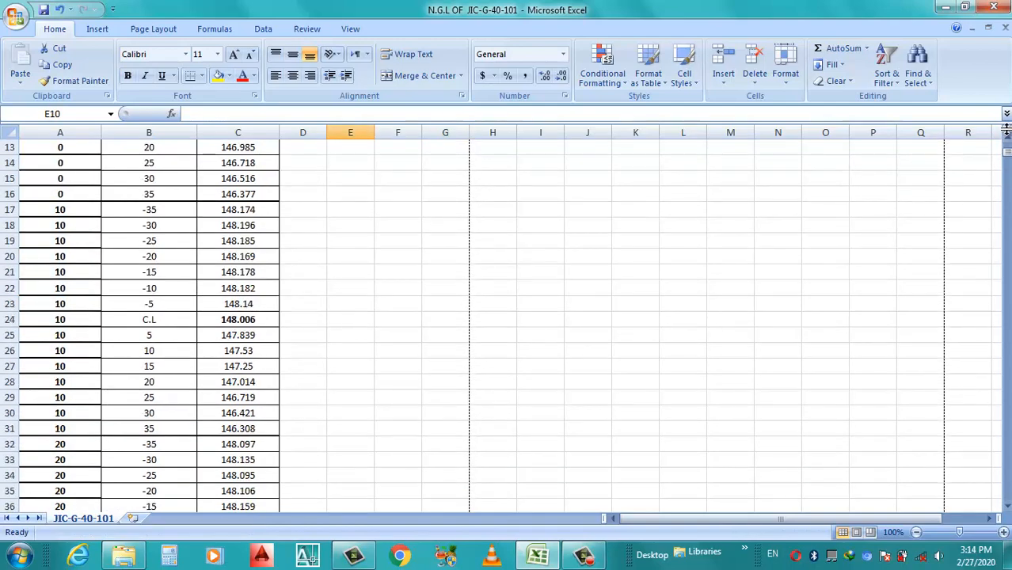
{"action": "left_click_drag", "start_coordinate": [1007, 158], "coordinate": [1005, 144]}
{"action": "left_click_drag", "start_coordinate": [63, 132], "coordinate": [209, 133]}
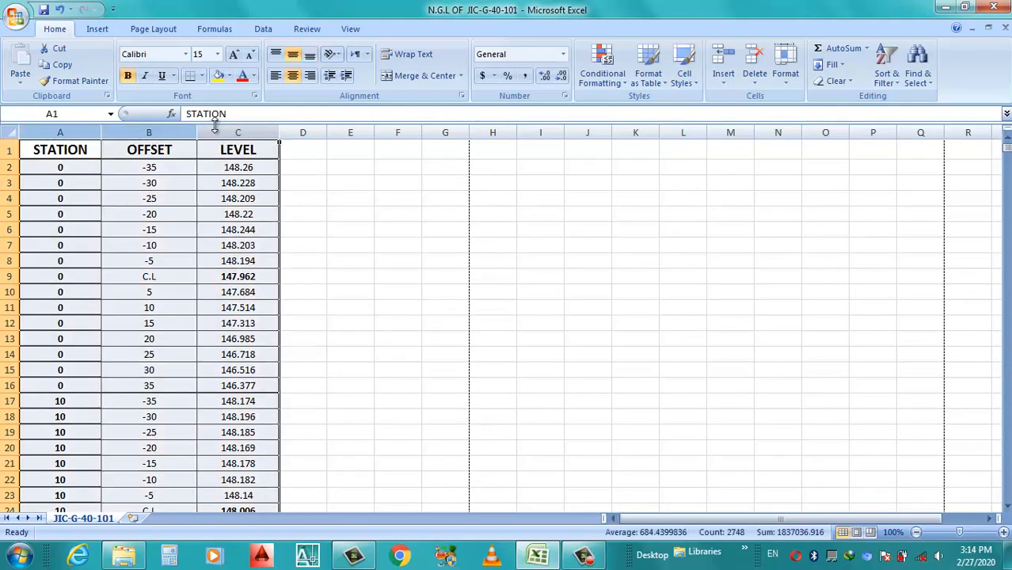
{"action": "left_click", "coordinate": [201, 76]}
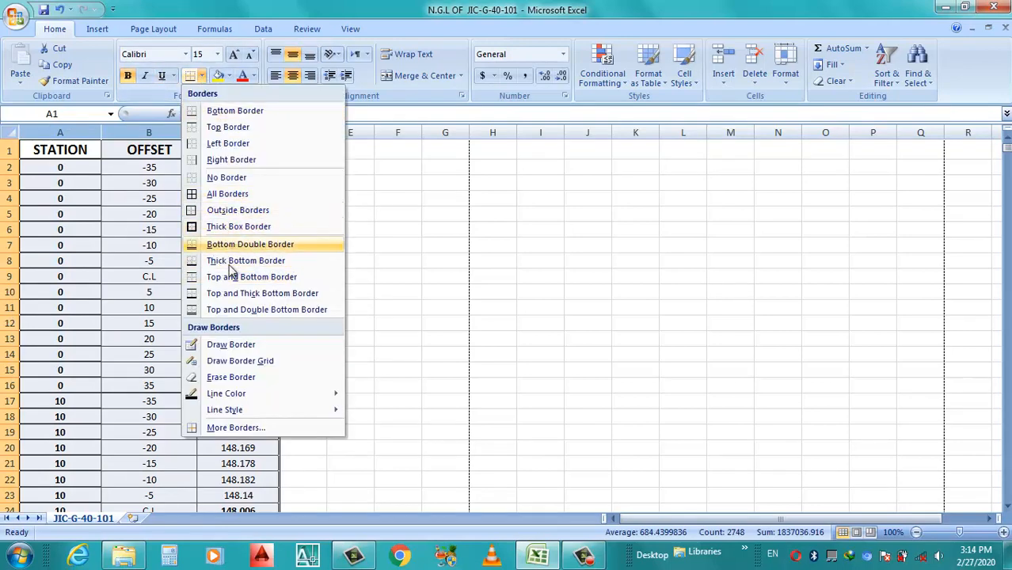
{"action": "left_click", "coordinate": [218, 179]}
{"action": "left_click", "coordinate": [474, 254]}
{"action": "left_click", "coordinate": [388, 244]}
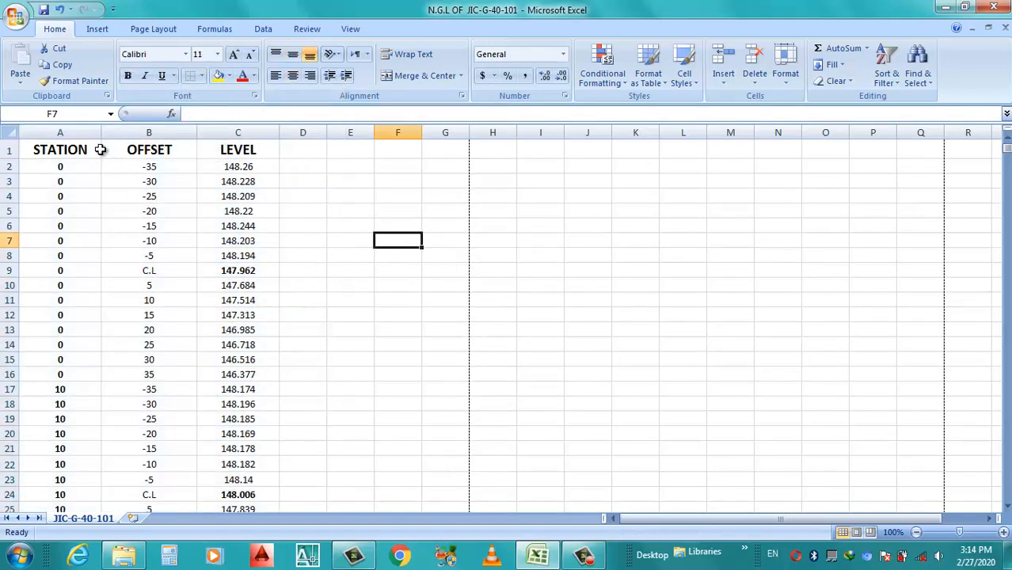
- Remove the bold formatting from the STATION, OFFSET and LEVEL columns
{"action": "left_click_drag", "start_coordinate": [83, 132], "coordinate": [214, 139]}
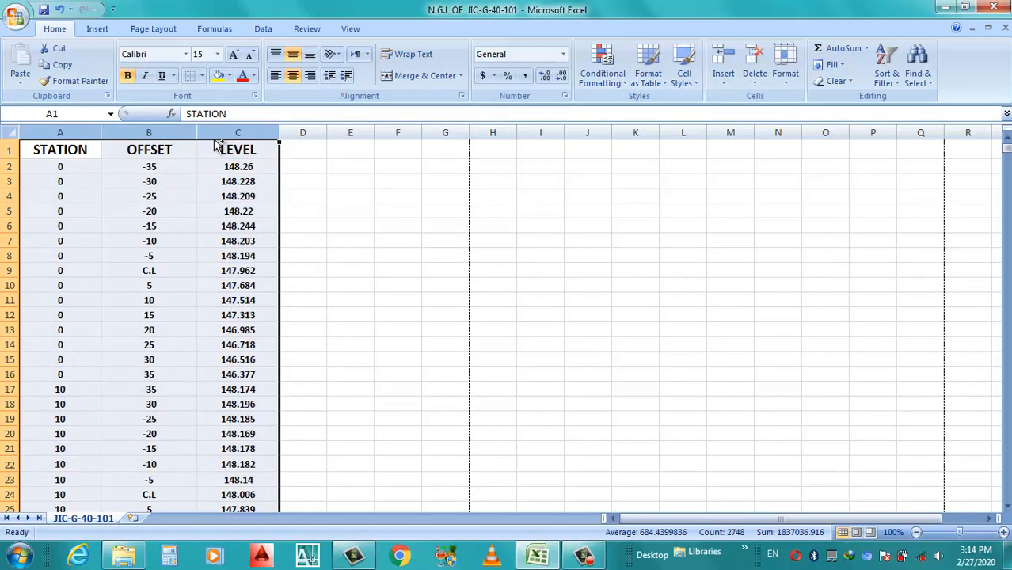
{"action": "key", "text": "ctrl+b"}
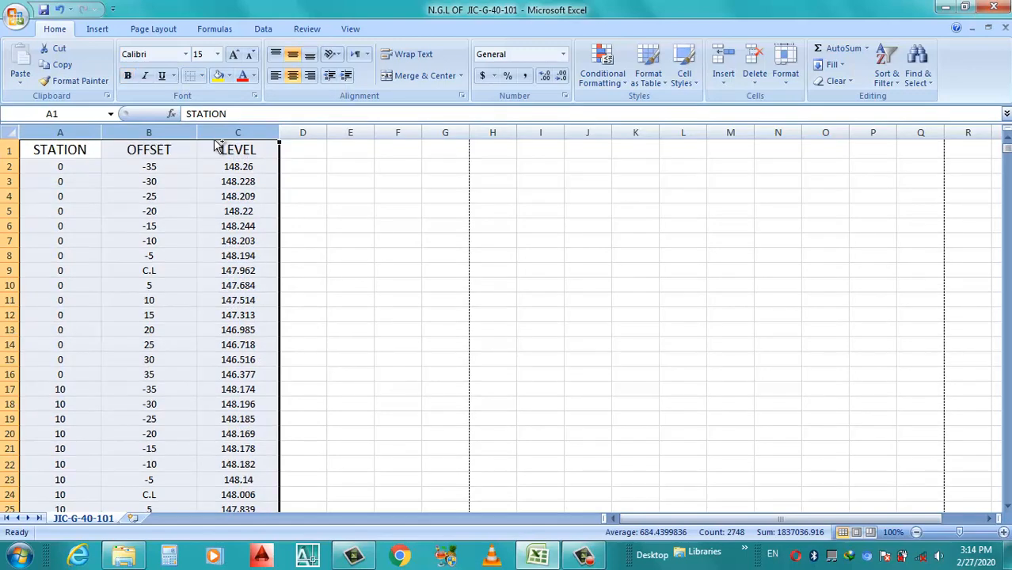
{"action": "left_click", "coordinate": [386, 209]}
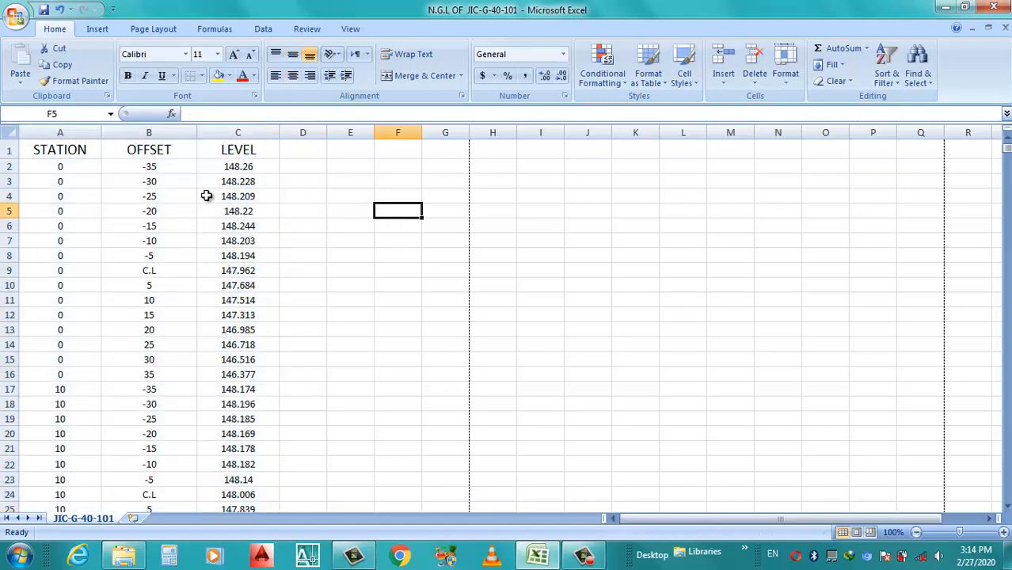
- Delete the header row containing STATION, OFFSET and LEVEL so only the data rows are left
{"action": "right_click", "coordinate": [10, 149]}
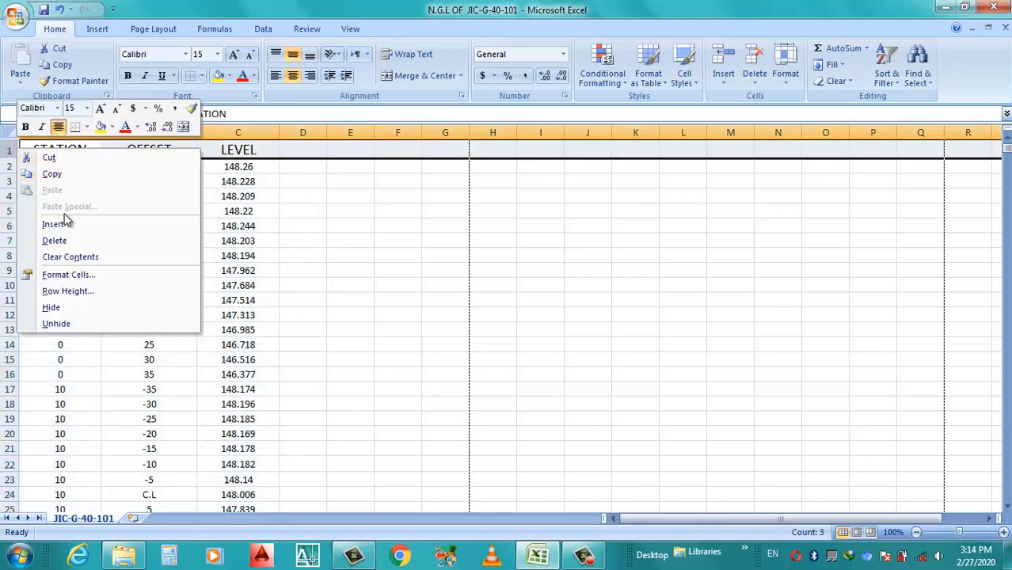
{"action": "left_click", "coordinate": [54, 240]}
{"action": "left_click", "coordinate": [526, 294]}
{"action": "left_click", "coordinate": [412, 250]}
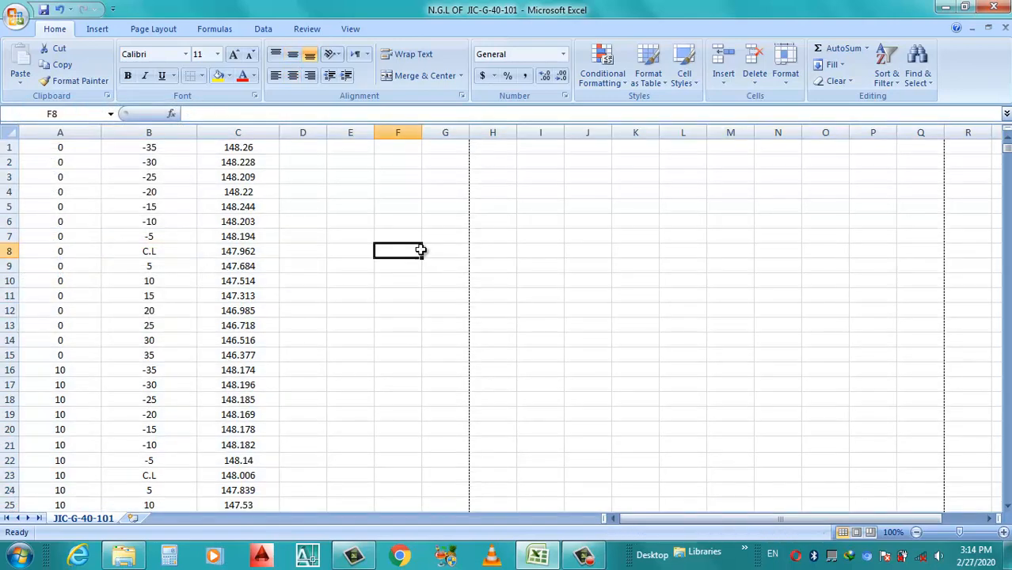
{"action": "left_click", "coordinate": [396, 311]}
{"action": "scroll", "coordinate": [380, 334], "scroll_direction": "down", "scroll_amount": 3}
{"action": "scroll", "coordinate": [380, 334], "scroll_direction": "up", "scroll_amount": 3}
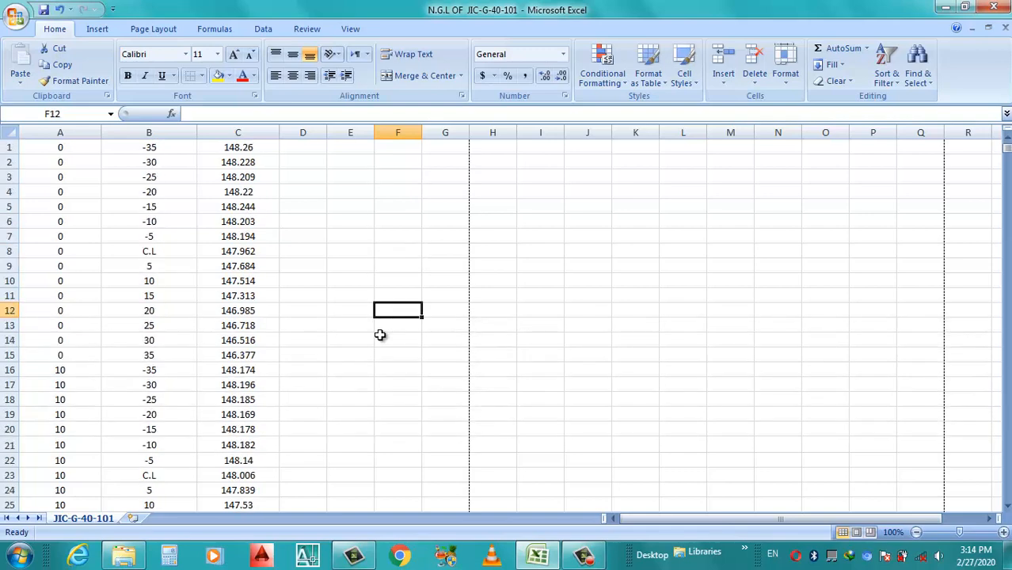
- Examine the centre-line entries marked C.L in the offset column of each station group
{"action": "left_click", "coordinate": [413, 247]}
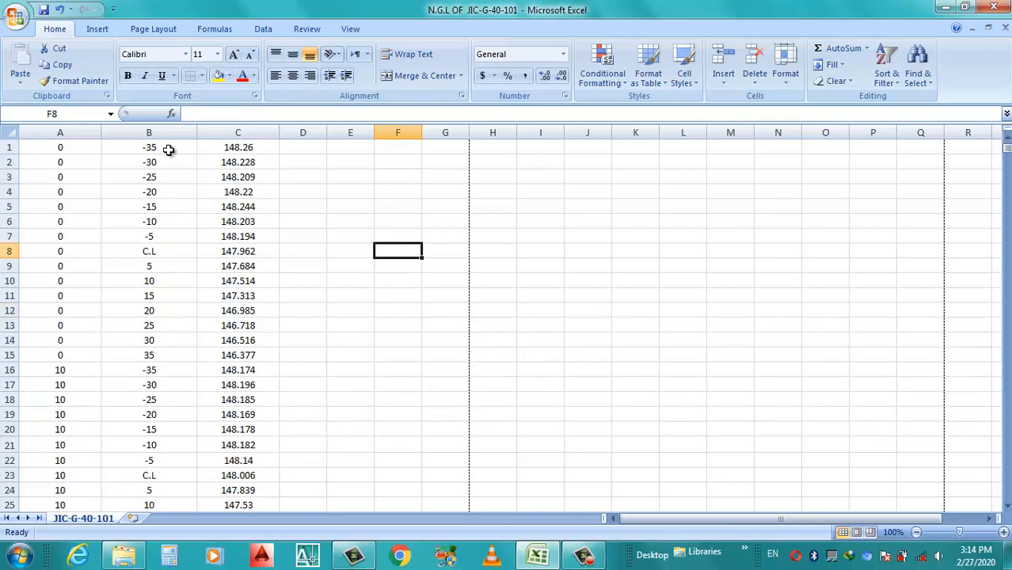
{"action": "left_click", "coordinate": [167, 252]}
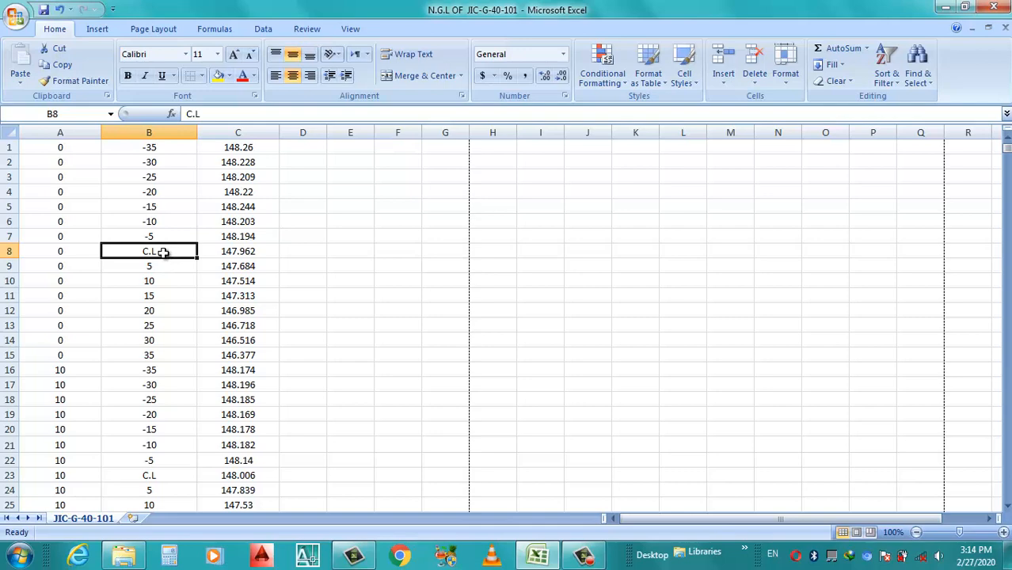
{"action": "scroll", "coordinate": [162, 251], "scroll_direction": "down", "scroll_amount": 3}
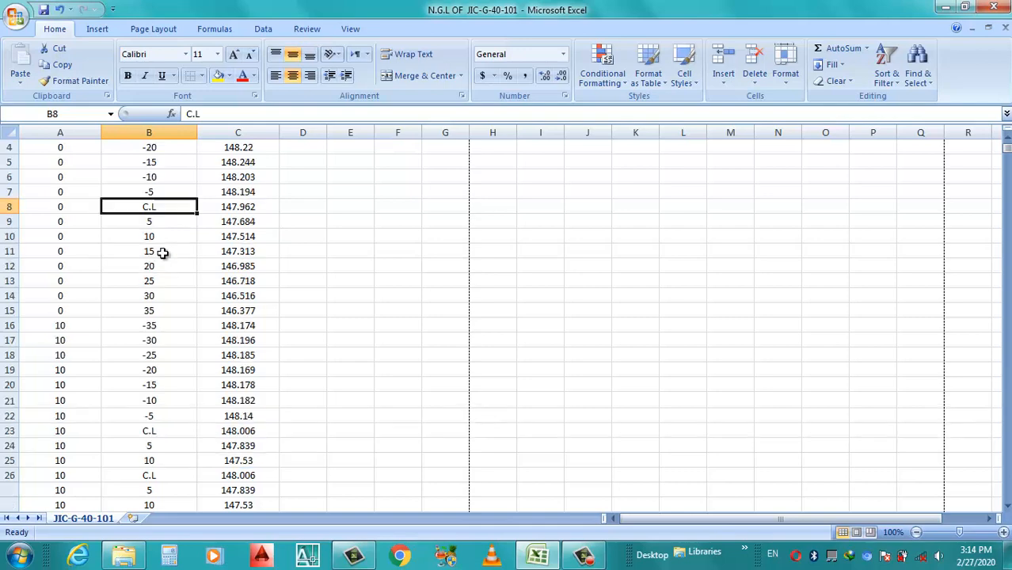
{"action": "left_click", "coordinate": [163, 341]}
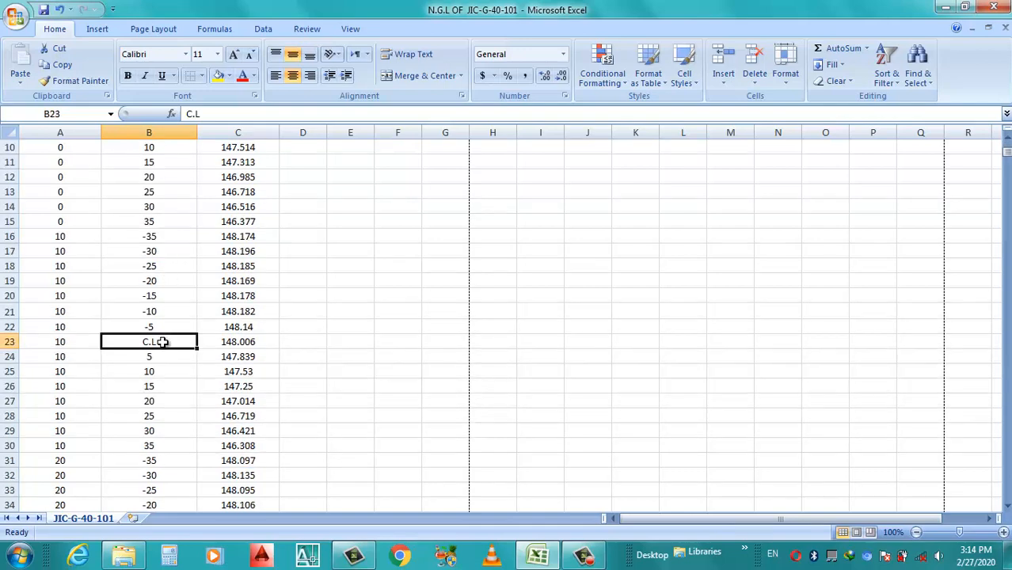
{"action": "scroll", "coordinate": [164, 336], "scroll_direction": "down", "scroll_amount": 6}
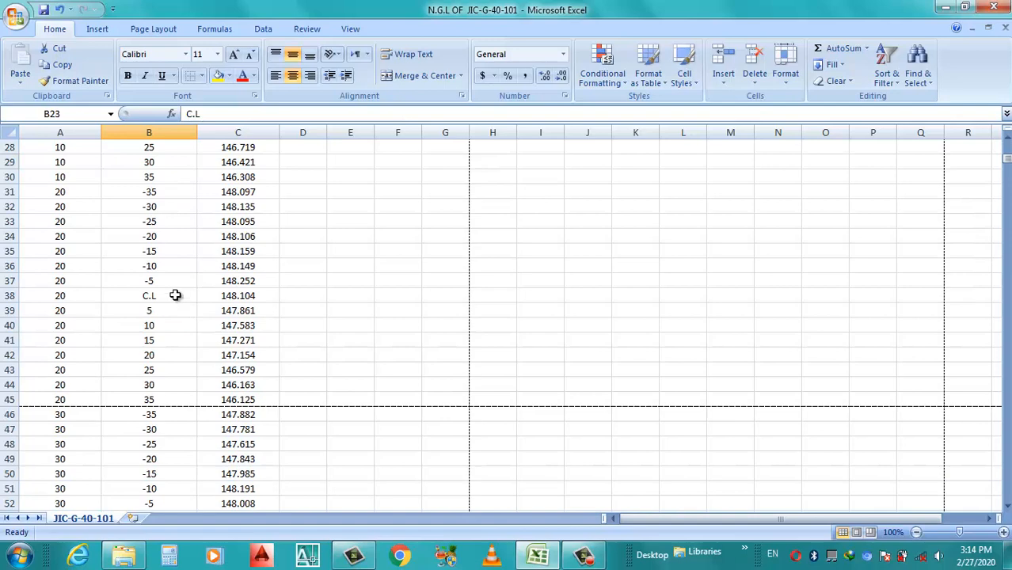
{"action": "scroll", "coordinate": [176, 296], "scroll_direction": "up", "scroll_amount": 3}
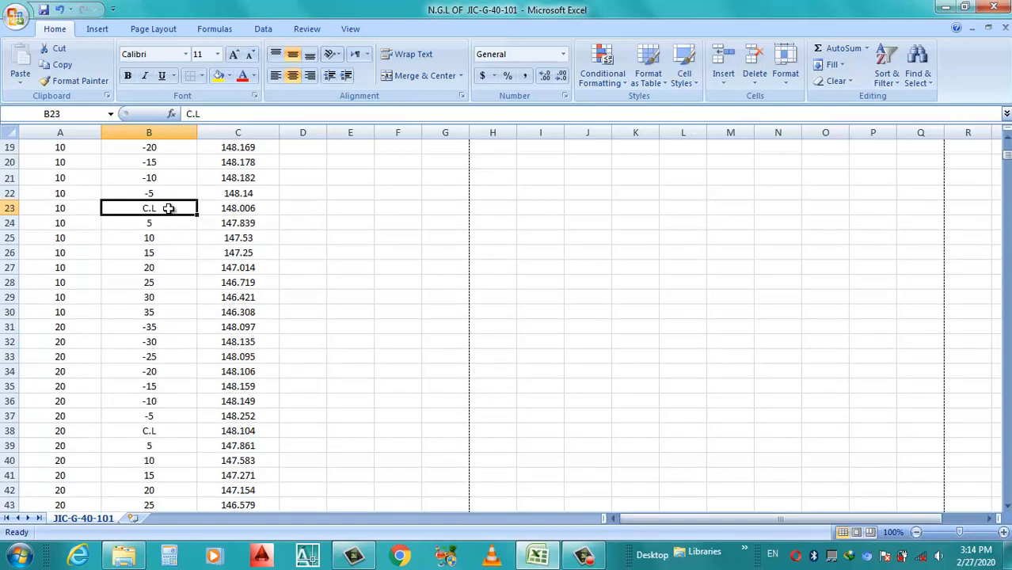
{"action": "left_click", "coordinate": [397, 253]}
{"action": "scroll", "coordinate": [384, 317], "scroll_direction": "up", "scroll_amount": 2}
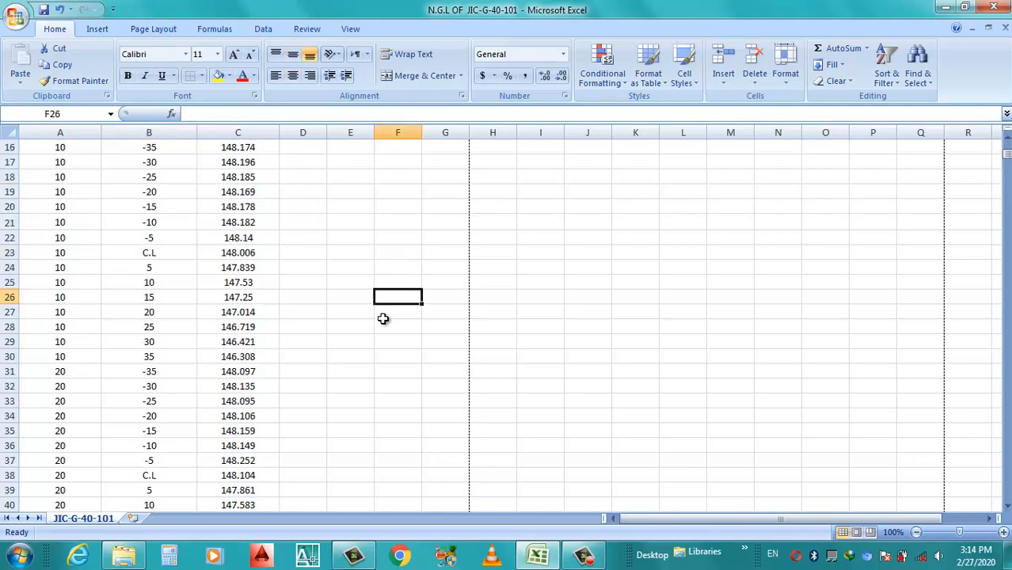
{"action": "left_click", "coordinate": [439, 243]}
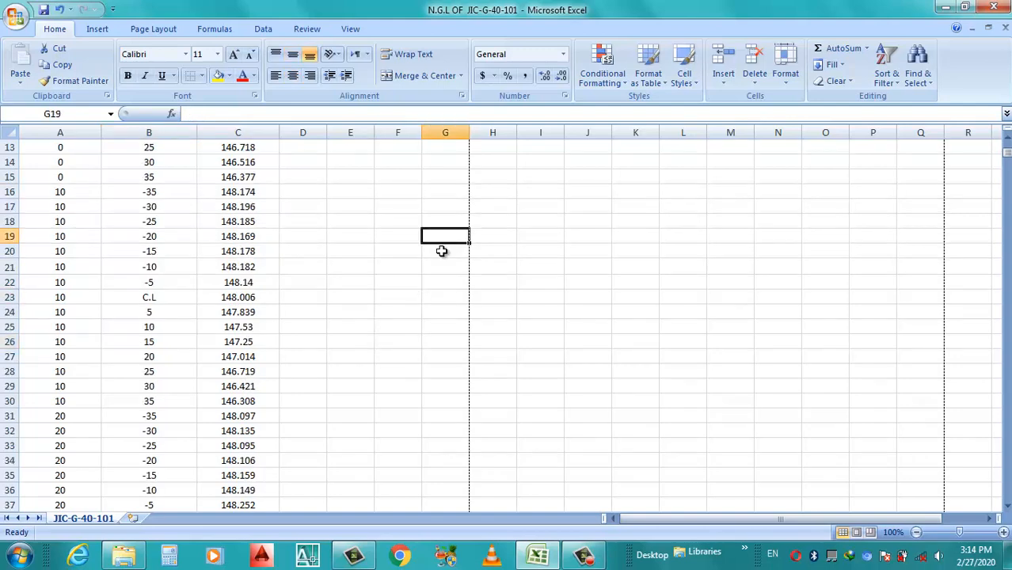
- Replace every C.L entry in the sheet with 0 using Find and Replace
{"action": "key", "text": "ctrl+a"}
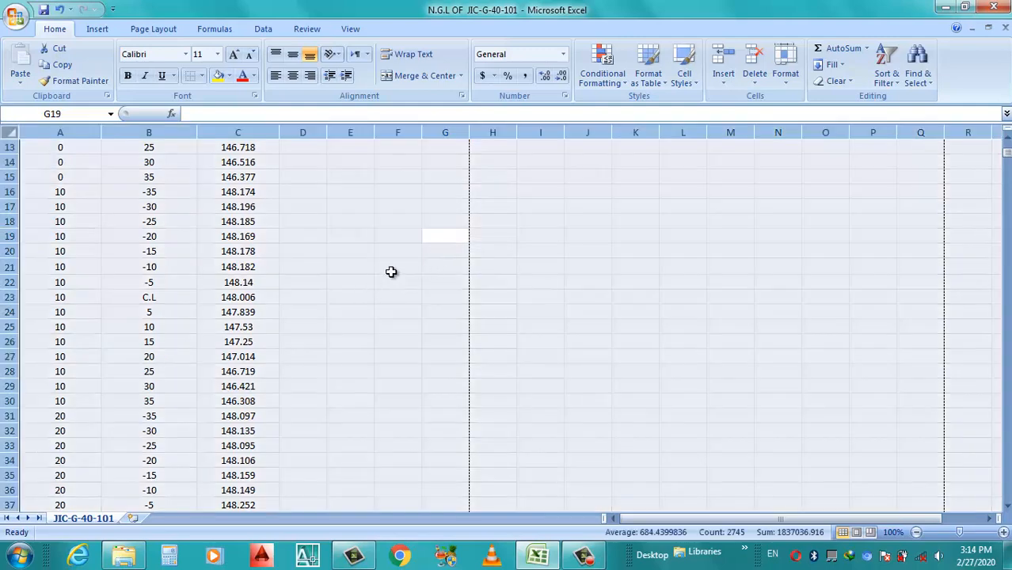
{"action": "key", "text": "ctrl+h"}
{"action": "type", "text": "+"}
{"action": "key", "text": "Tab"}
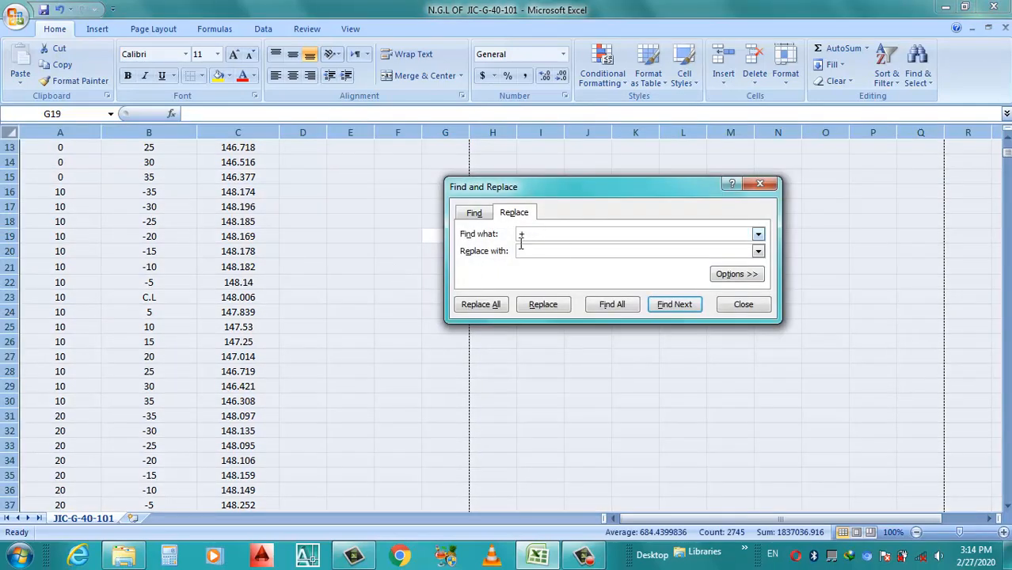
{"action": "left_click", "coordinate": [165, 297]}
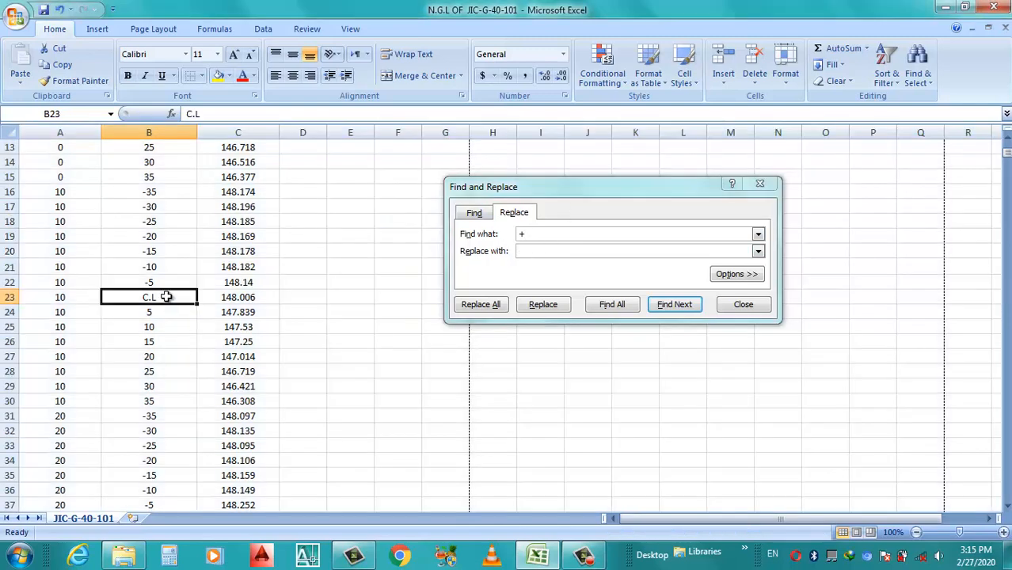
{"action": "key", "text": "ctrl+c"}
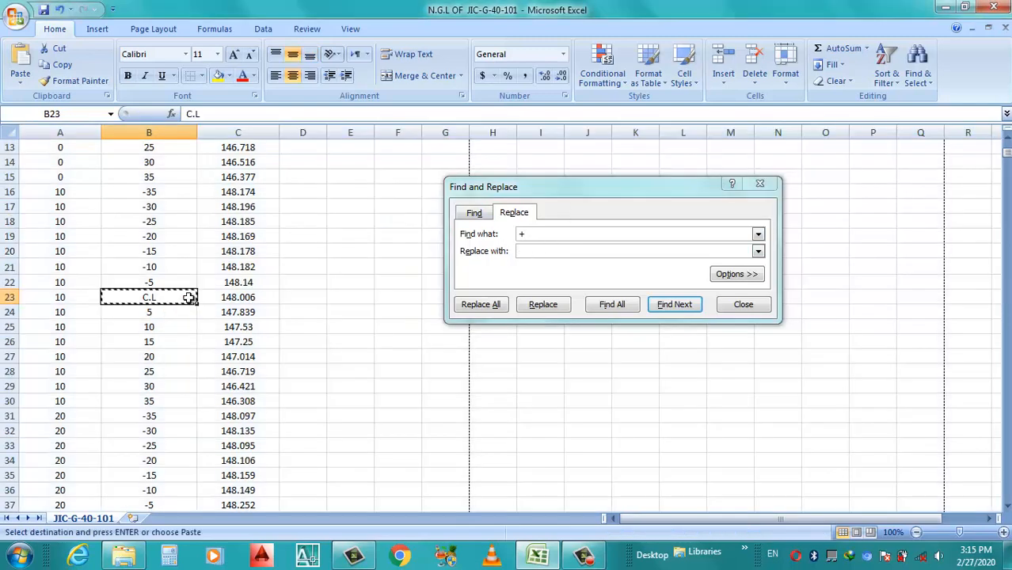
{"action": "left_click", "coordinate": [552, 234]}
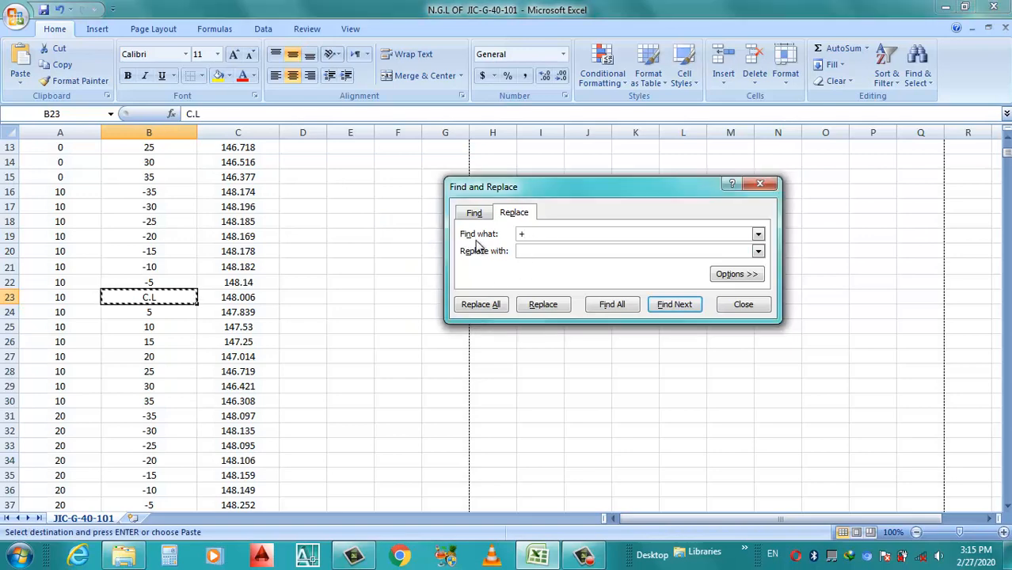
{"action": "key", "text": "BackSpace"}
{"action": "key", "text": "ctrl+v"}
{"action": "type", "text": "0"}
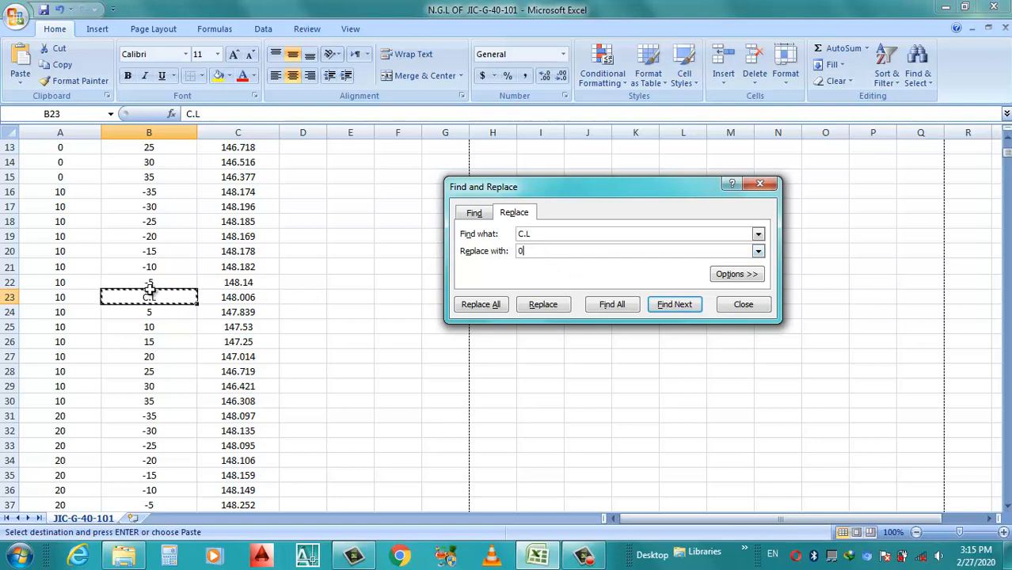
{"action": "left_click", "coordinate": [488, 305]}
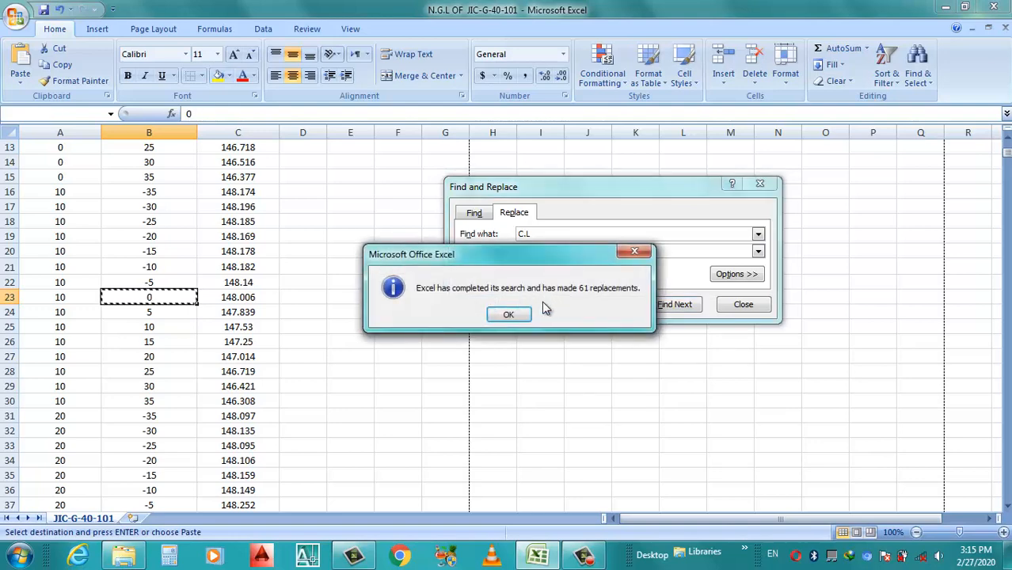
{"action": "left_click", "coordinate": [523, 315]}
{"action": "left_click", "coordinate": [756, 187]}
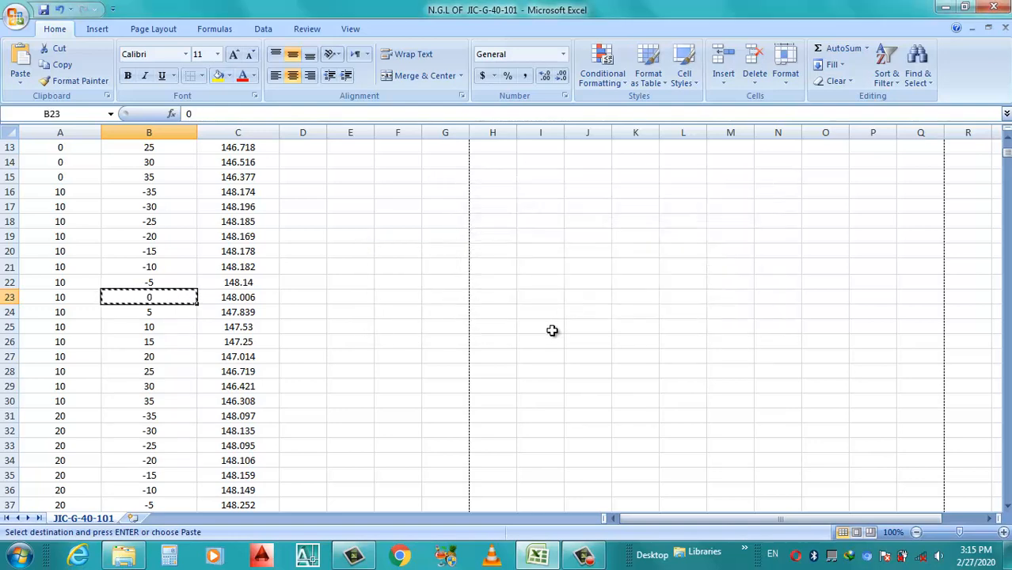
- Check the centre-line offsets in column B across the station groups, then return to the first row
{"action": "left_click", "coordinate": [551, 328]}
{"action": "scroll", "coordinate": [472, 314], "scroll_direction": "down", "scroll_amount": 2}
{"action": "scroll", "coordinate": [473, 314], "scroll_direction": "down", "scroll_amount": 4}
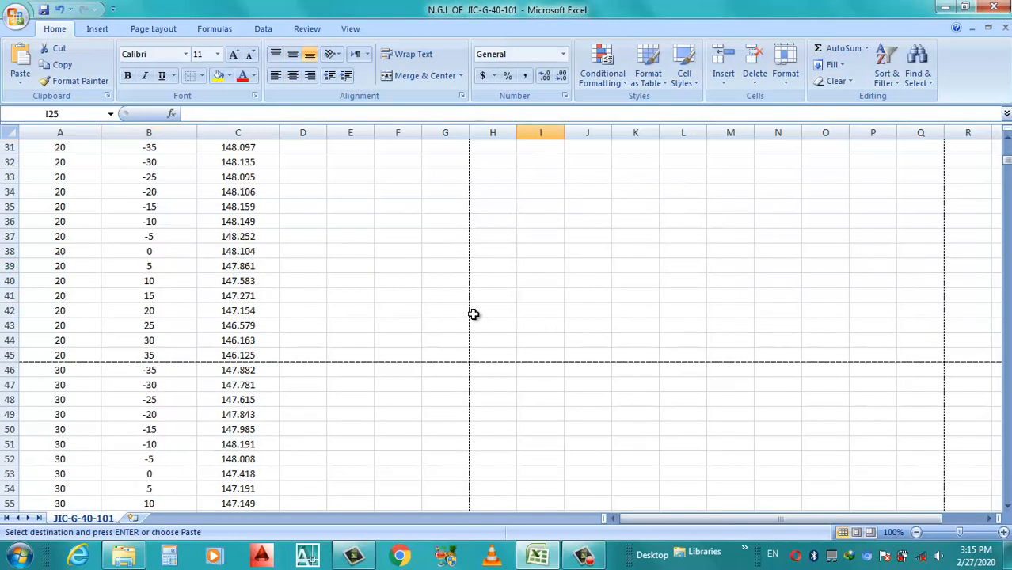
{"action": "scroll", "coordinate": [165, 254], "scroll_direction": "up", "scroll_amount": 6}
{"action": "left_click", "coordinate": [164, 253]}
{"action": "scroll", "coordinate": [179, 320], "scroll_direction": "down", "scroll_amount": 14}
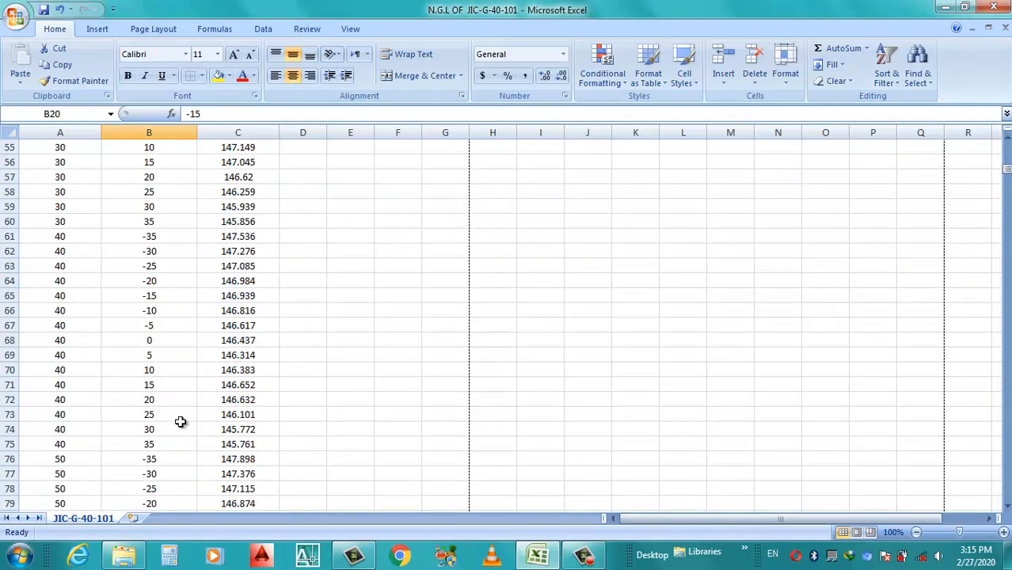
{"action": "scroll", "coordinate": [180, 422], "scroll_direction": "down", "scroll_amount": 3}
{"action": "scroll", "coordinate": [736, 348], "scroll_direction": "up", "scroll_amount": 6}
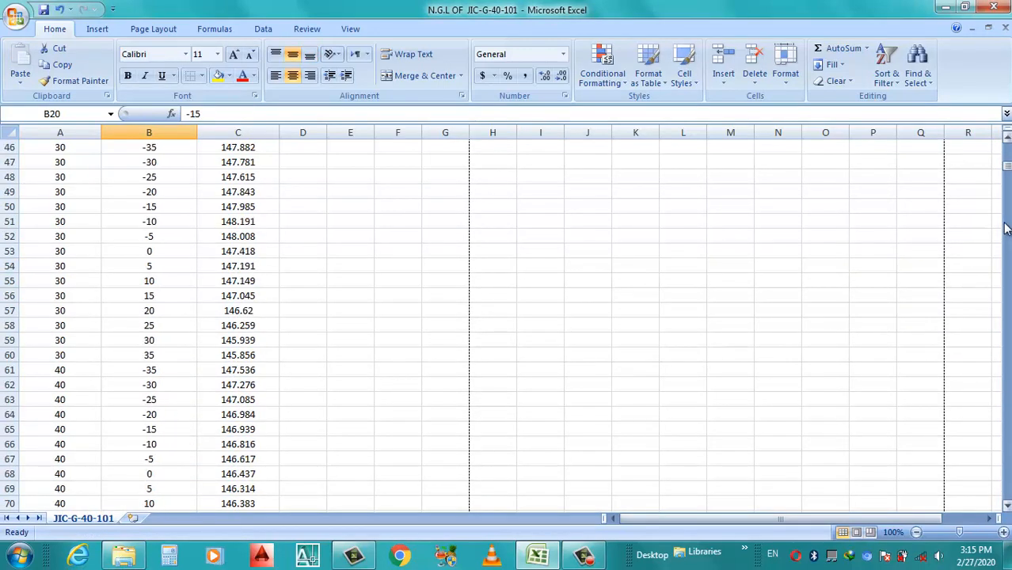
{"action": "scroll", "coordinate": [1005, 228], "scroll_direction": "up", "scroll_amount": 2}
{"action": "left_click_drag", "start_coordinate": [1006, 162], "coordinate": [1007, 133]}
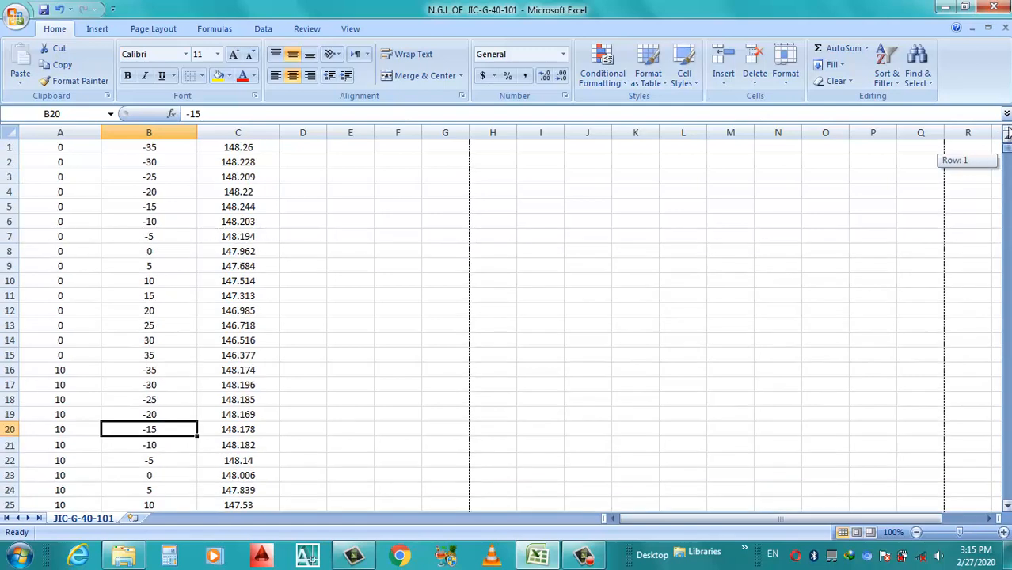
{"action": "left_click", "coordinate": [702, 283]}
{"action": "left_click", "coordinate": [460, 313]}
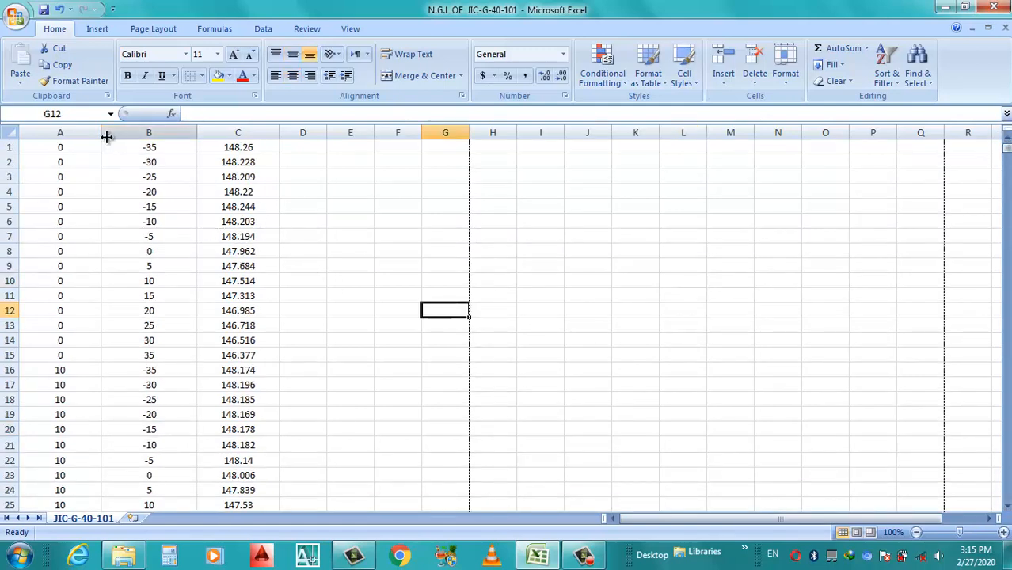
- Narrow the station, offset and level columns A, B and C
{"action": "left_click_drag", "start_coordinate": [106, 137], "coordinate": [88, 135]}
{"action": "left_click_drag", "start_coordinate": [183, 135], "coordinate": [156, 135]}
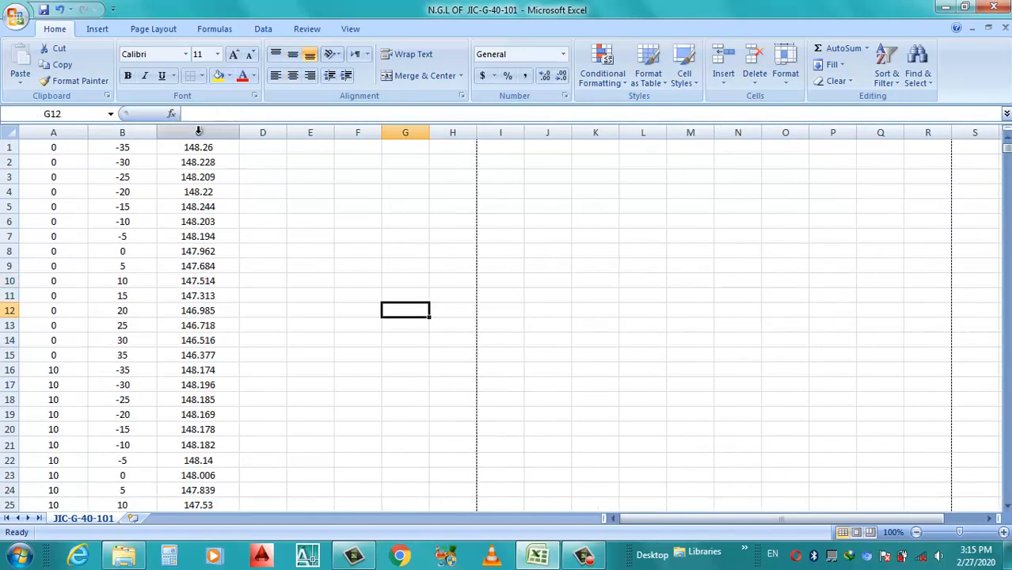
{"action": "left_click_drag", "start_coordinate": [238, 135], "coordinate": [220, 135]}
{"action": "left_click", "coordinate": [339, 204]}
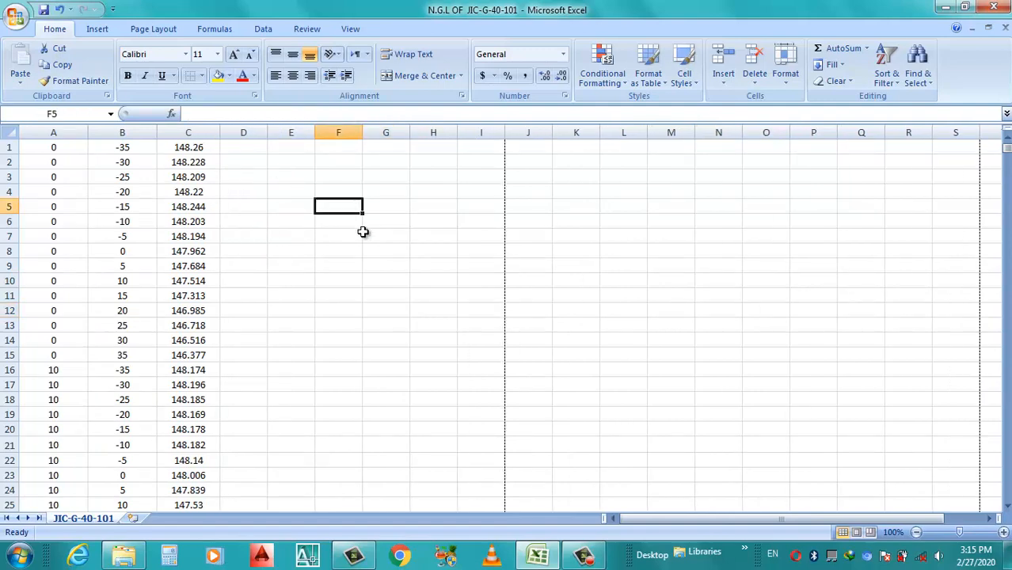
- Widen the empty column D beside the level values to make room for joined text
{"action": "left_click", "coordinate": [514, 224]}
{"action": "left_click", "coordinate": [516, 237]}
{"action": "left_click", "coordinate": [431, 294]}
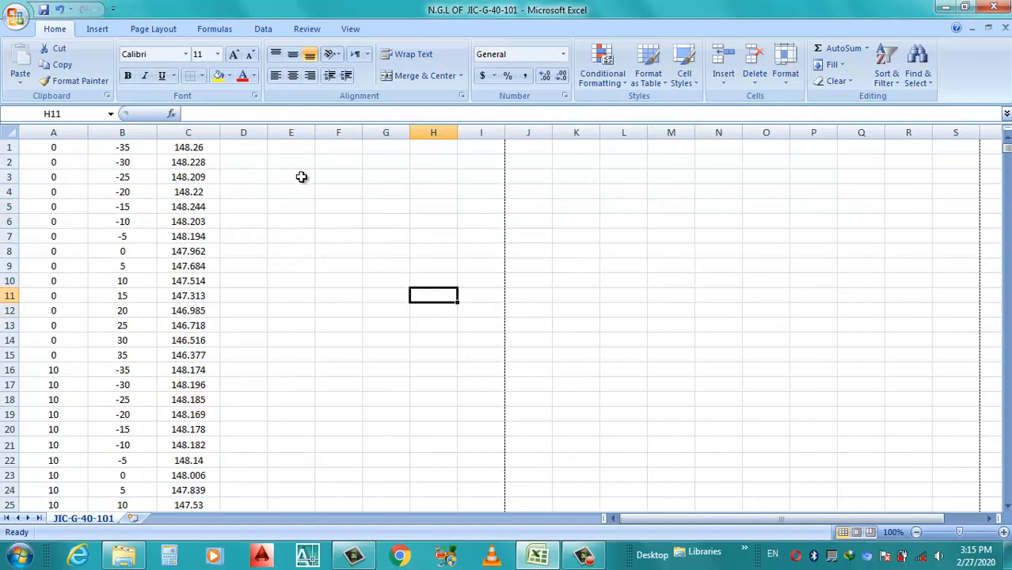
{"action": "left_click_drag", "start_coordinate": [268, 133], "coordinate": [337, 134]}
{"action": "left_click", "coordinate": [431, 201]}
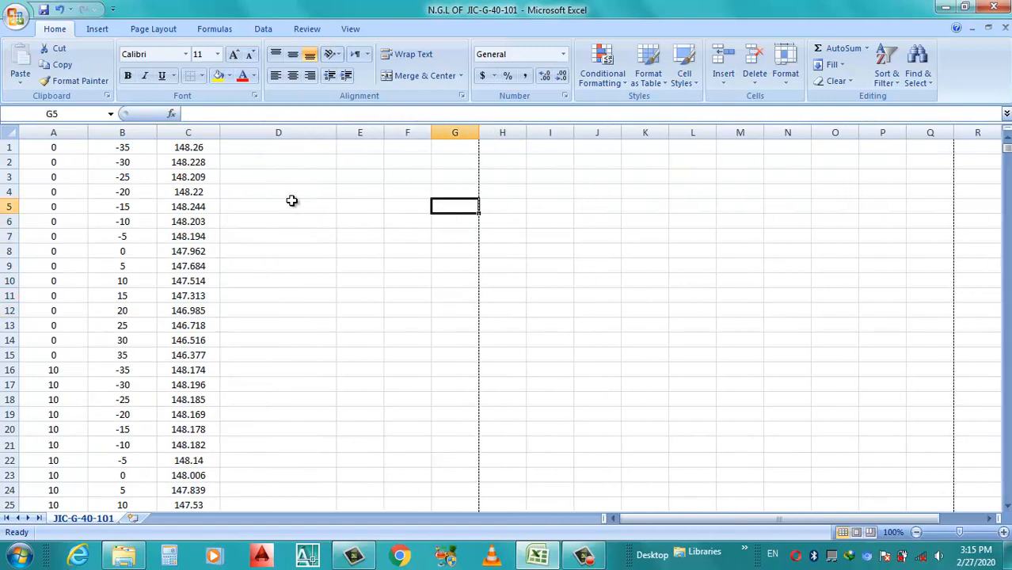
{"action": "left_click", "coordinate": [269, 148]}
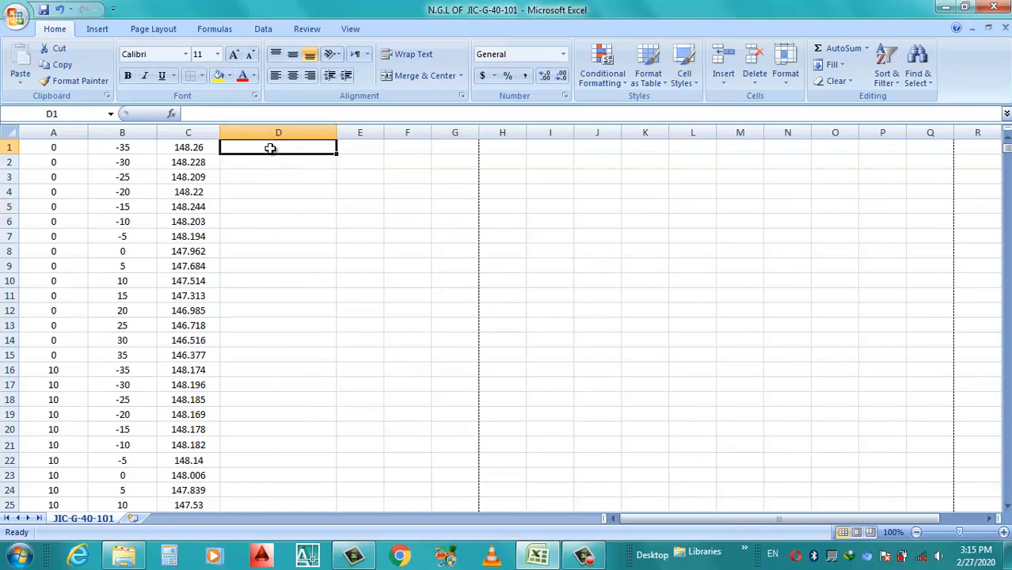
{"action": "type", "text": "="}
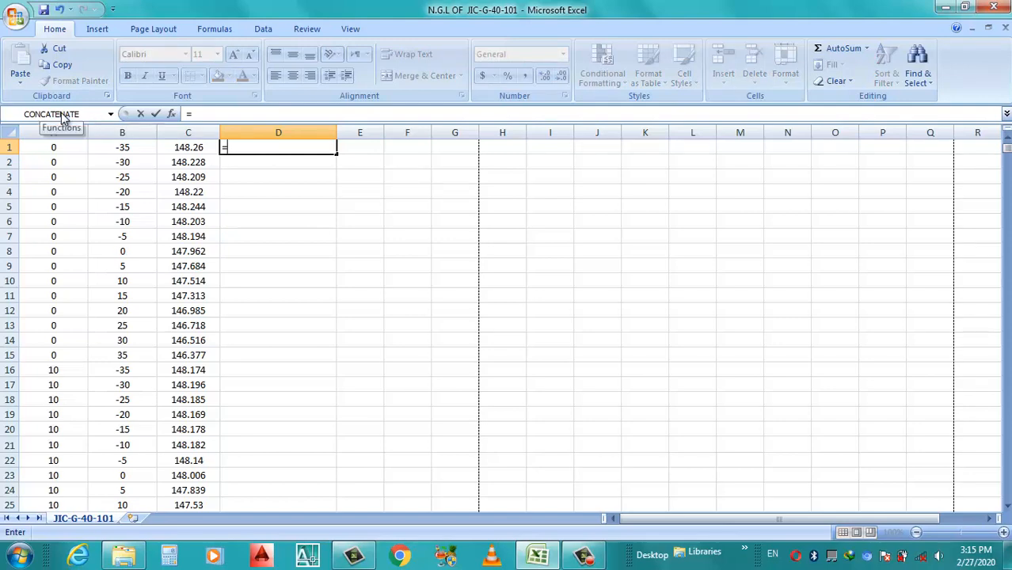
{"action": "left_click", "coordinate": [101, 115]}
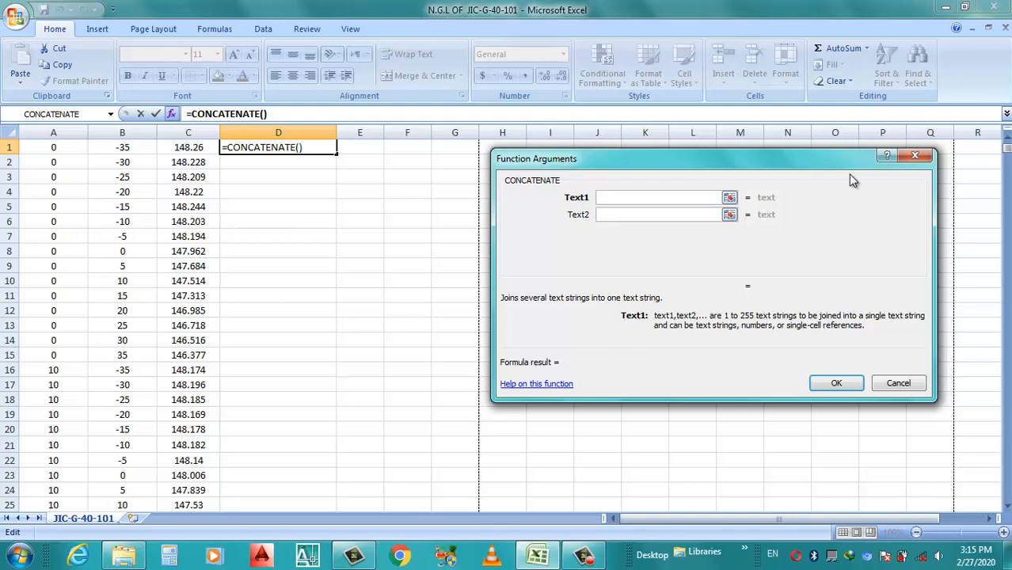
{"action": "left_click", "coordinate": [916, 158]}
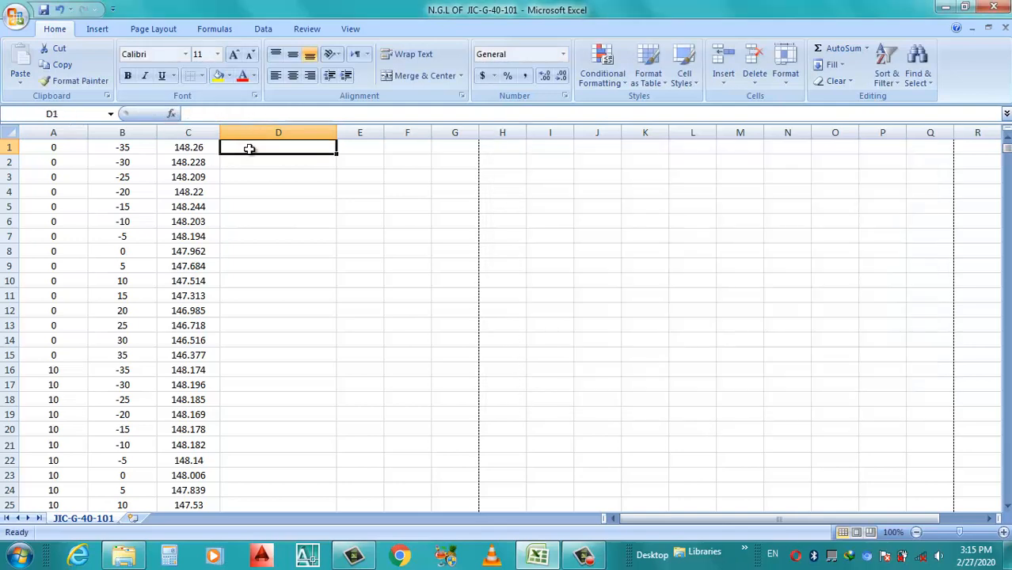
{"action": "type", "text": "="}
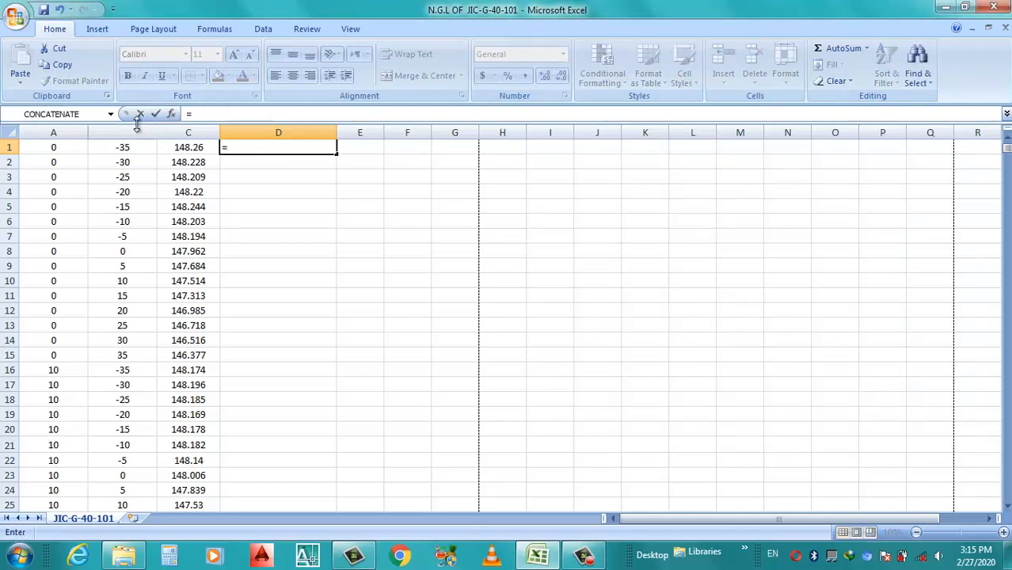
{"action": "left_click", "coordinate": [110, 115]}
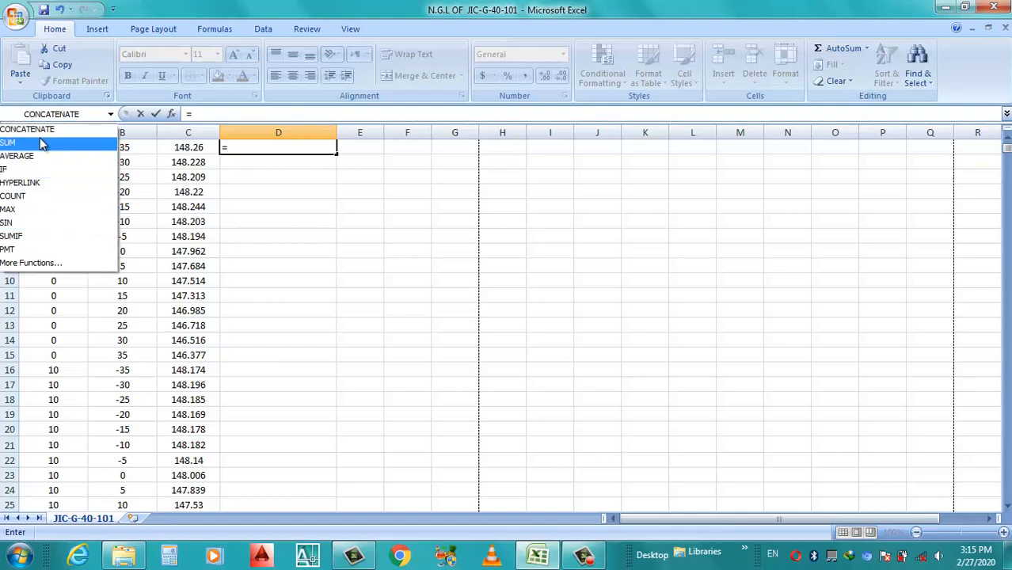
{"action": "left_click", "coordinate": [32, 263]}
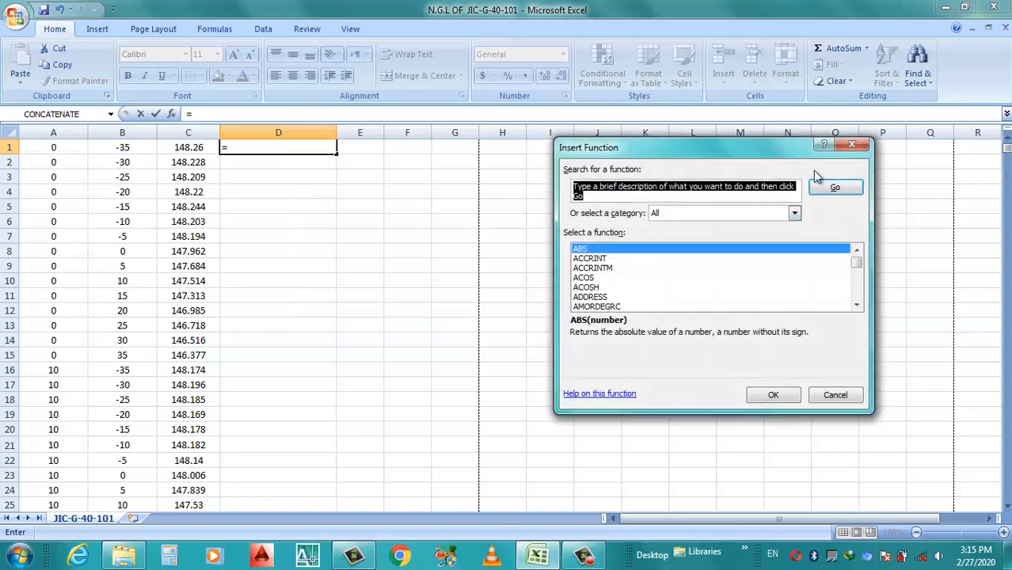
{"action": "left_click", "coordinate": [860, 151]}
{"action": "left_click", "coordinate": [627, 238]}
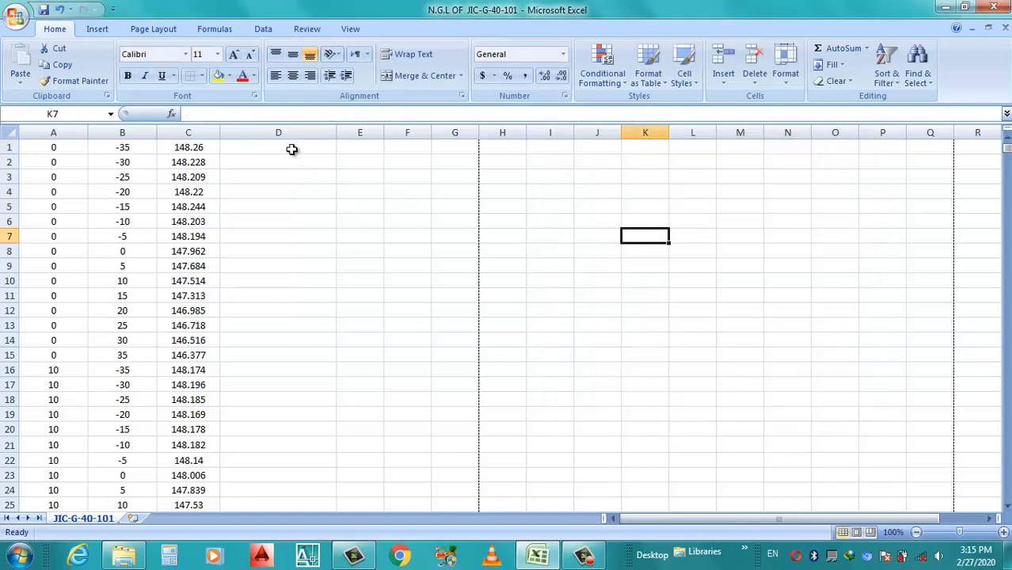
- Start a CONCATENATE function in cell D1 with A1 as the first text and a comma as the second
{"action": "left_click", "coordinate": [291, 149]}
{"action": "type", "text": "="}
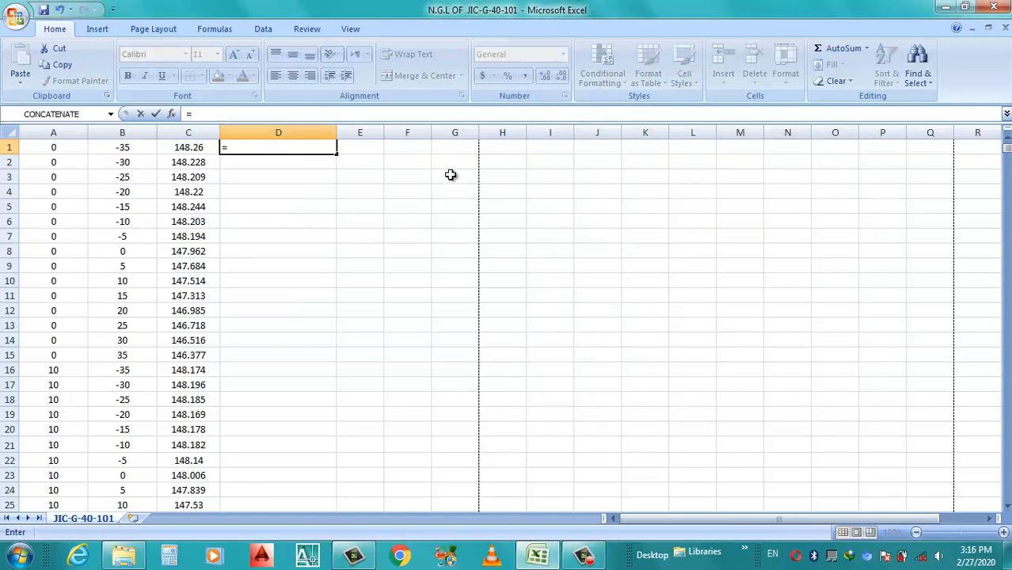
{"action": "left_click", "coordinate": [54, 114]}
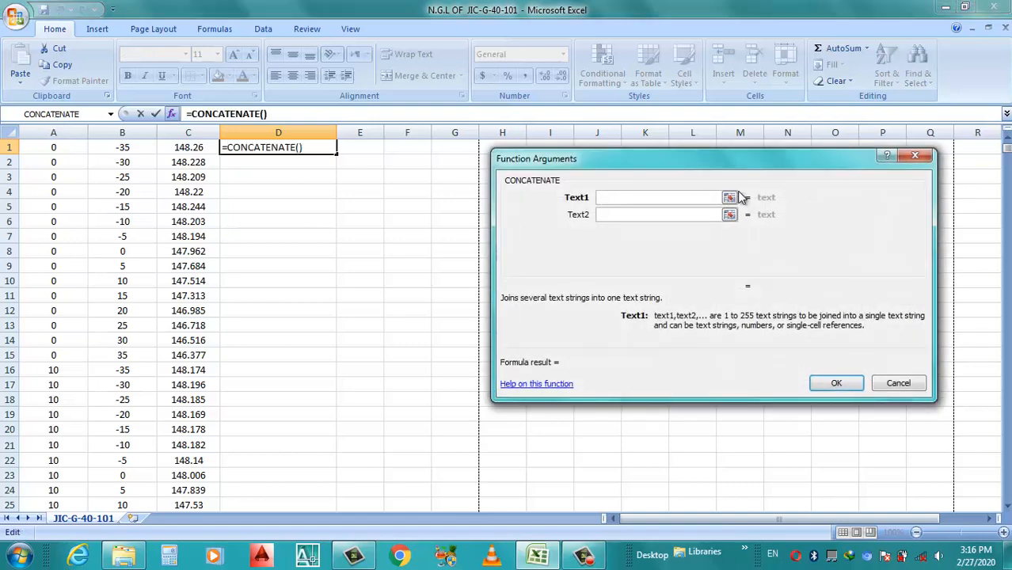
{"action": "left_click_drag", "start_coordinate": [656, 165], "coordinate": [552, 147]}
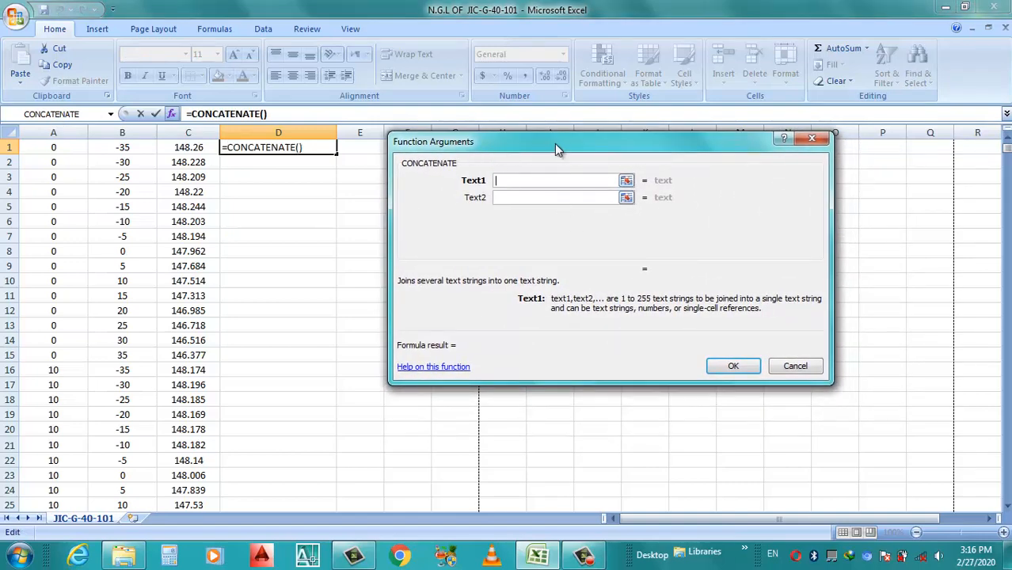
{"action": "left_click_drag", "start_coordinate": [554, 143], "coordinate": [558, 147]}
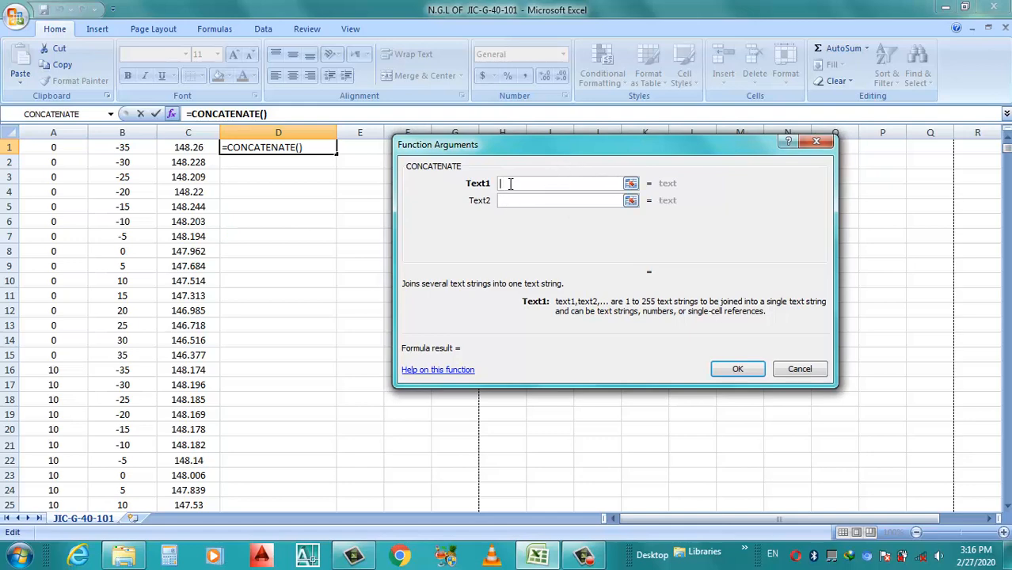
{"action": "left_click", "coordinate": [61, 146]}
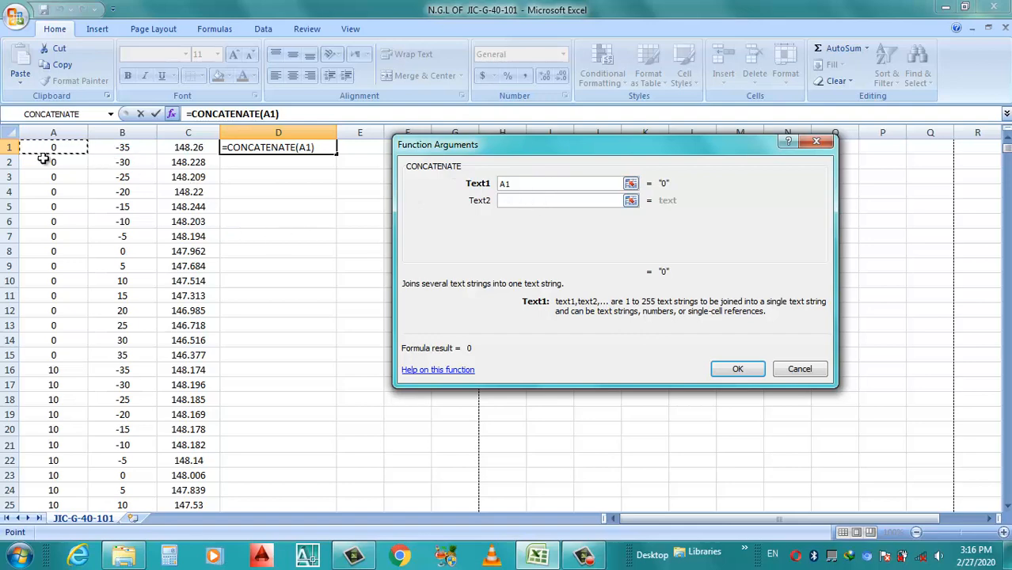
{"action": "left_click", "coordinate": [520, 201]}
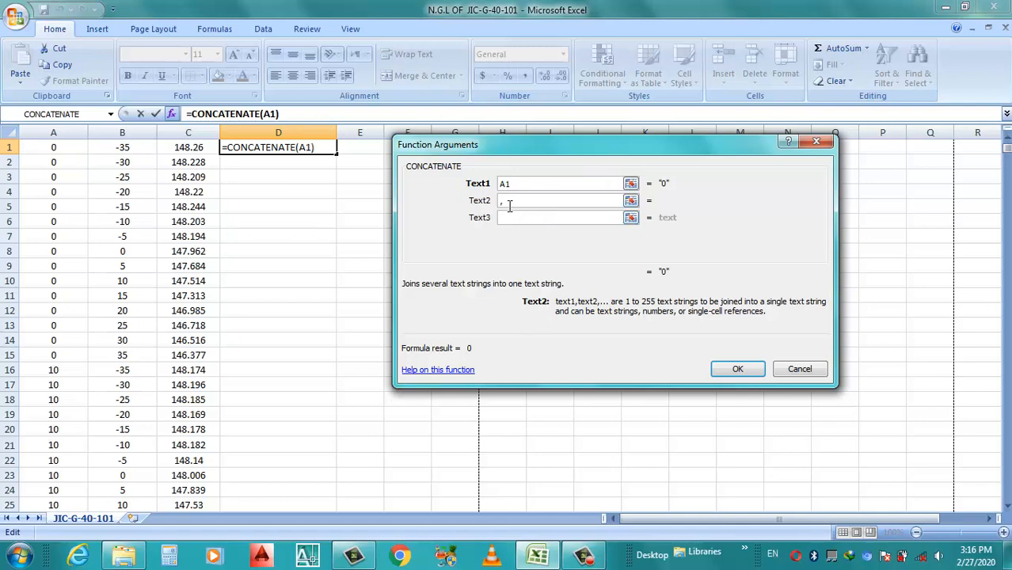
{"action": "type", "text": ","}
- Add B1, a comma and C1 as the remaining text arguments and complete the D1 formula
{"action": "left_click", "coordinate": [527, 219]}
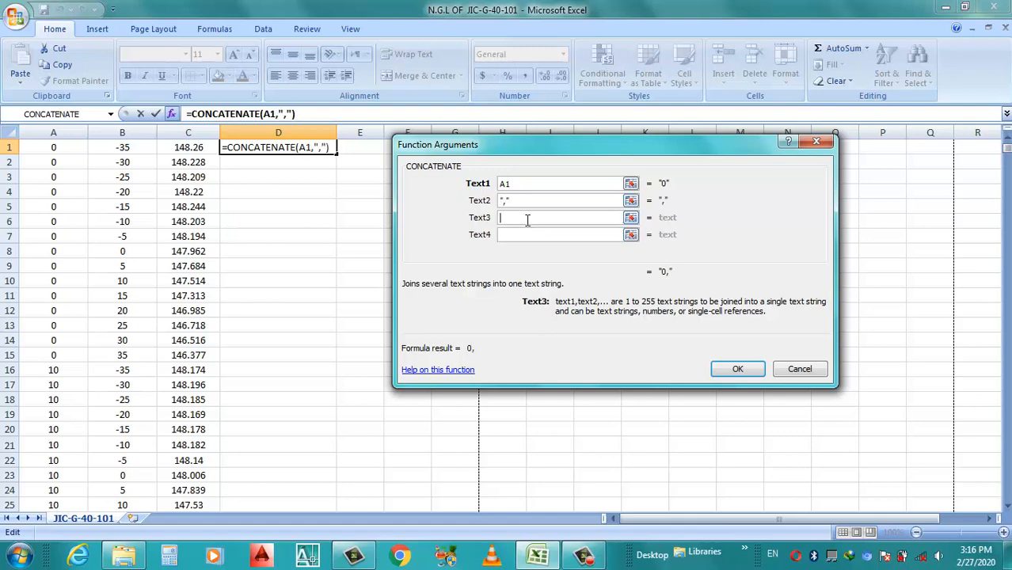
{"action": "left_click", "coordinate": [134, 148]}
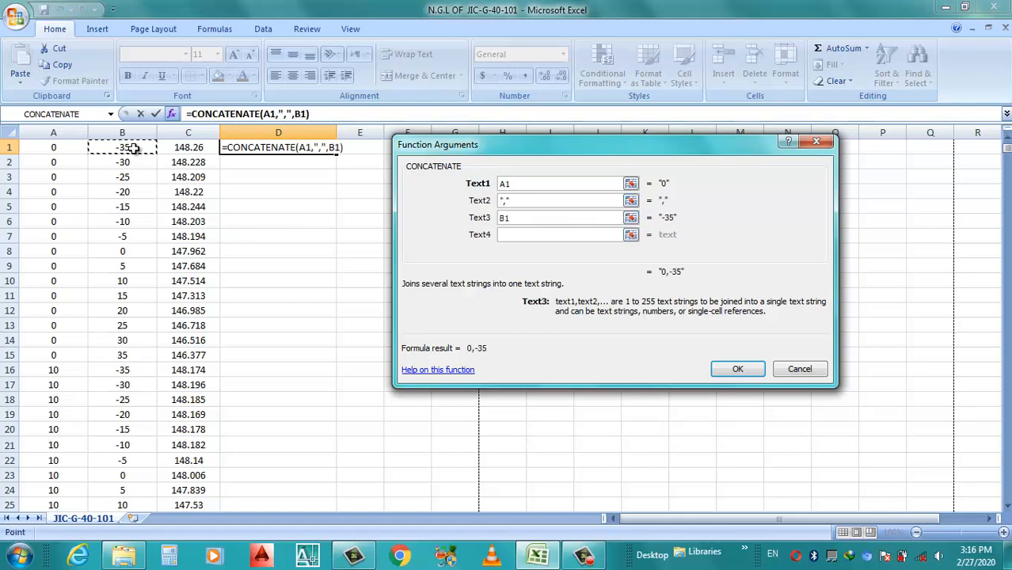
{"action": "left_click", "coordinate": [515, 237]}
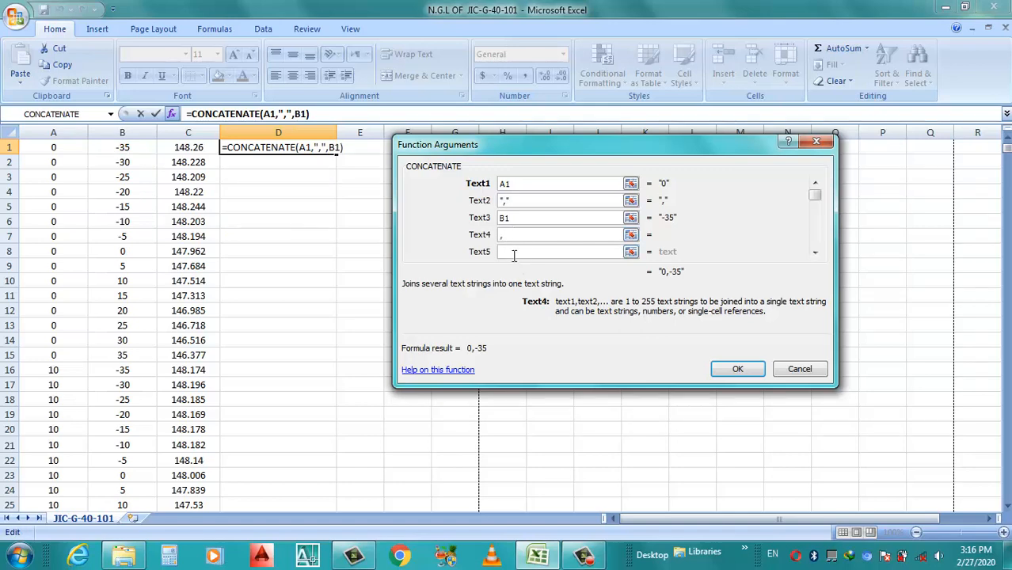
{"action": "left_click", "coordinate": [513, 252]}
{"action": "left_click", "coordinate": [192, 148]}
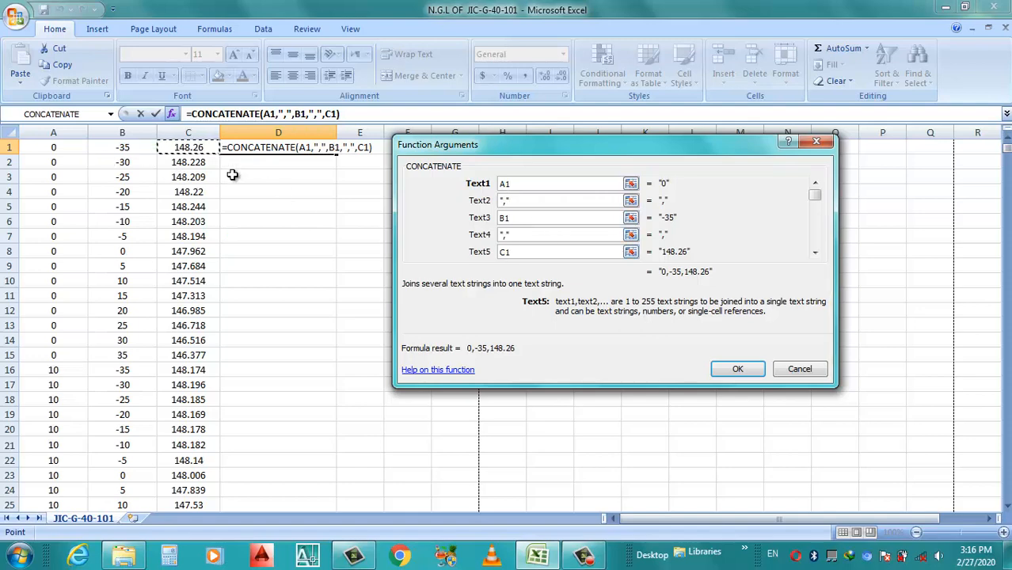
{"action": "left_click", "coordinate": [737, 369]}
{"action": "left_click", "coordinate": [583, 253]}
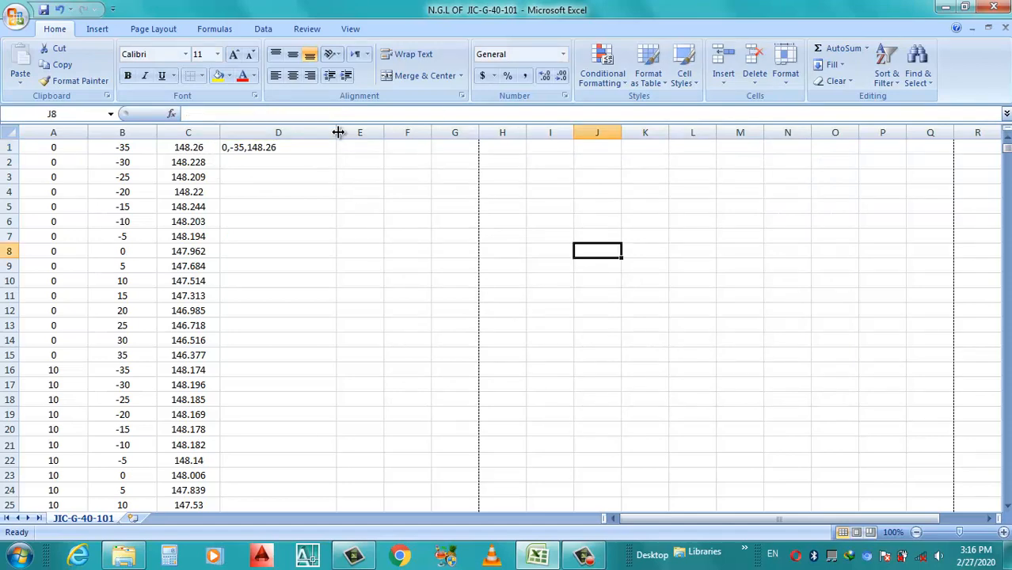
- Widen column D slightly and centre its contents horizontally
{"action": "left_click_drag", "start_coordinate": [338, 132], "coordinate": [348, 133]}
{"action": "left_click", "coordinate": [406, 160]}
{"action": "left_click", "coordinate": [282, 131]}
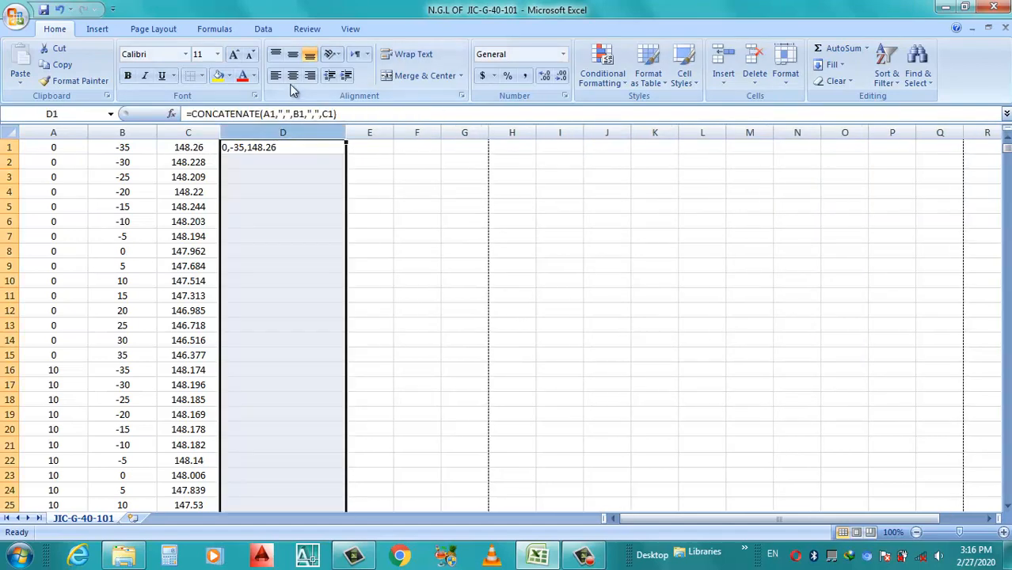
{"action": "left_click", "coordinate": [293, 75]}
{"action": "left_click", "coordinate": [416, 176]}
- Review the cell references in D1's CONCATENATE formula without changing it
{"action": "double_click", "coordinate": [271, 147]}
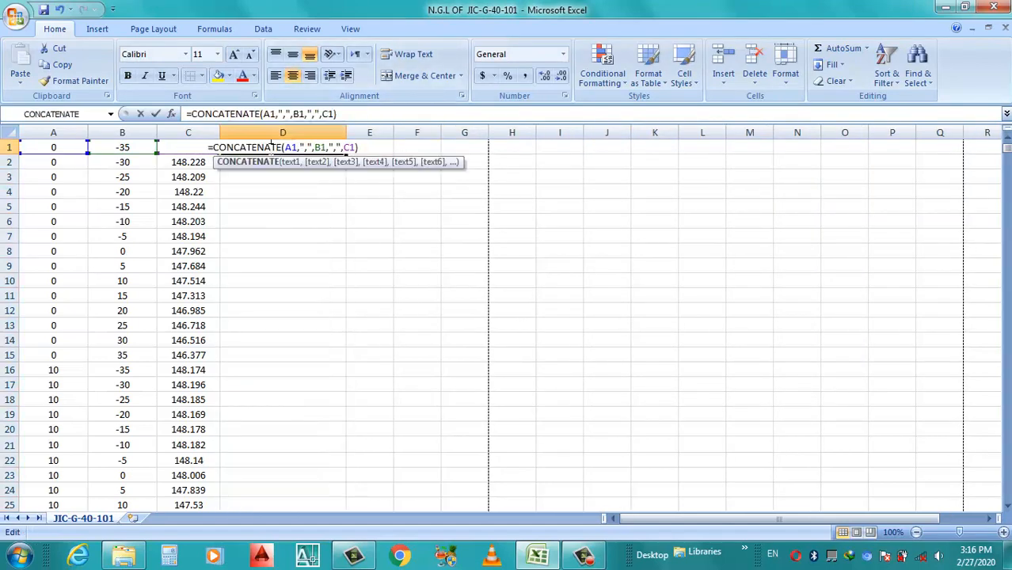
{"action": "left_click", "coordinate": [530, 192]}
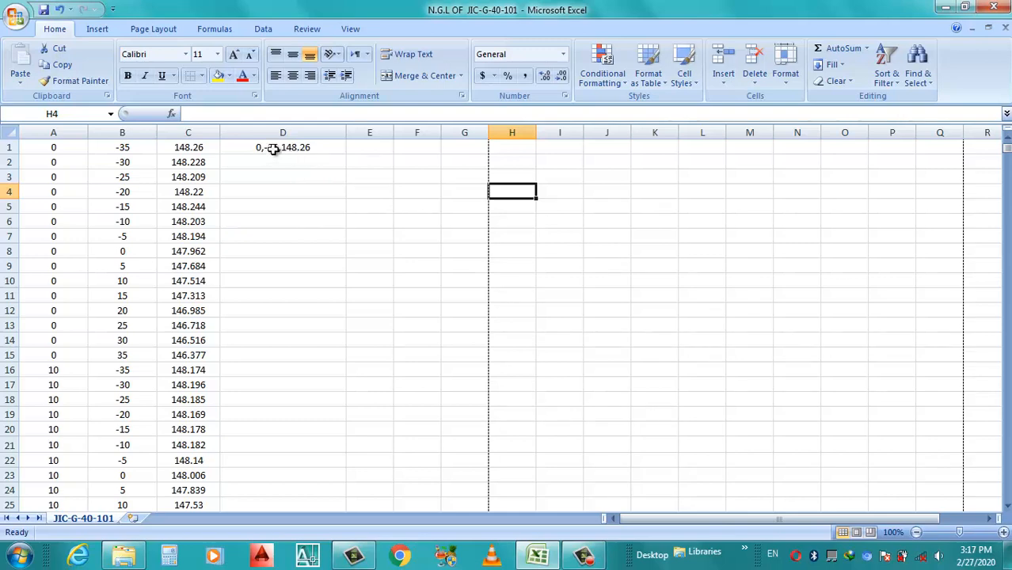
{"action": "key", "text": "Left"}
{"action": "key", "text": "Down"}
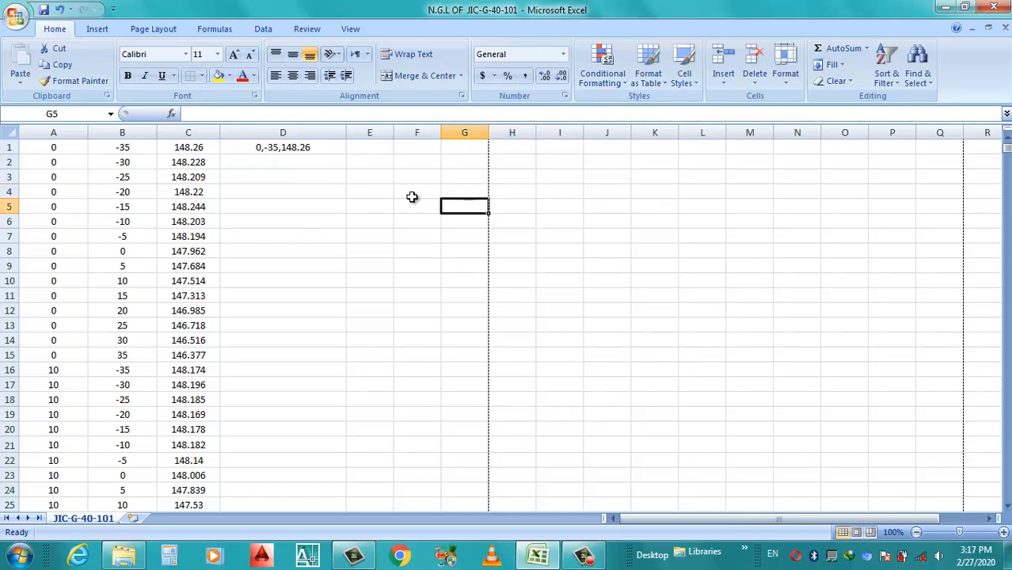
{"action": "left_click", "coordinate": [313, 152]}
{"action": "left_click_drag", "start_coordinate": [347, 157], "coordinate": [388, 514]}
{"action": "left_click", "coordinate": [479, 321]}
{"action": "scroll", "coordinate": [480, 321], "scroll_direction": "up", "scroll_amount": 4}
- Fill the D1 formula down column D to row 915 and check the joined values back up to the first row
{"action": "left_click", "coordinate": [326, 152]}
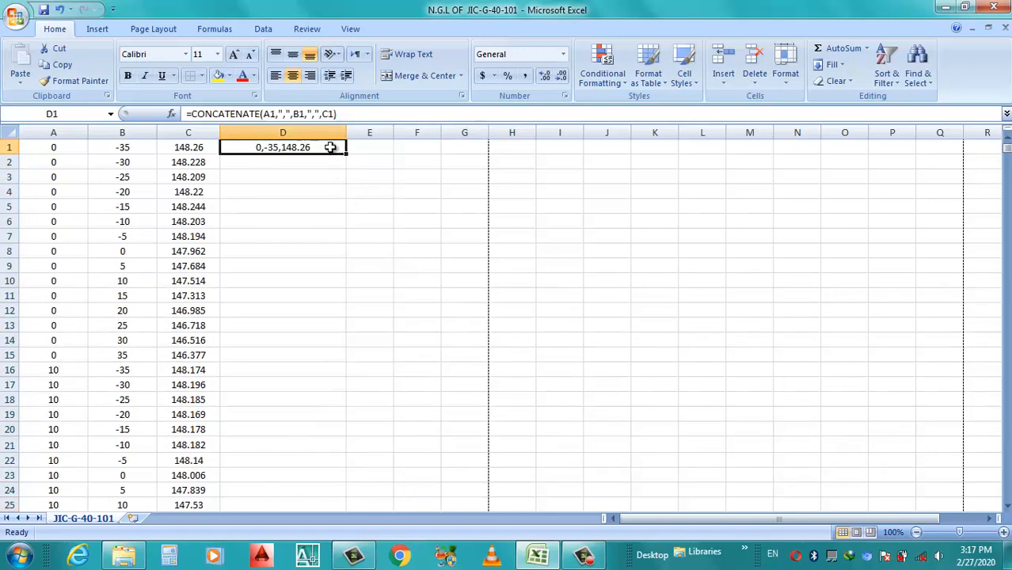
{"action": "left_click_drag", "start_coordinate": [346, 156], "coordinate": [327, 486]}
{"action": "scroll", "coordinate": [484, 398], "scroll_direction": "down", "scroll_amount": 5}
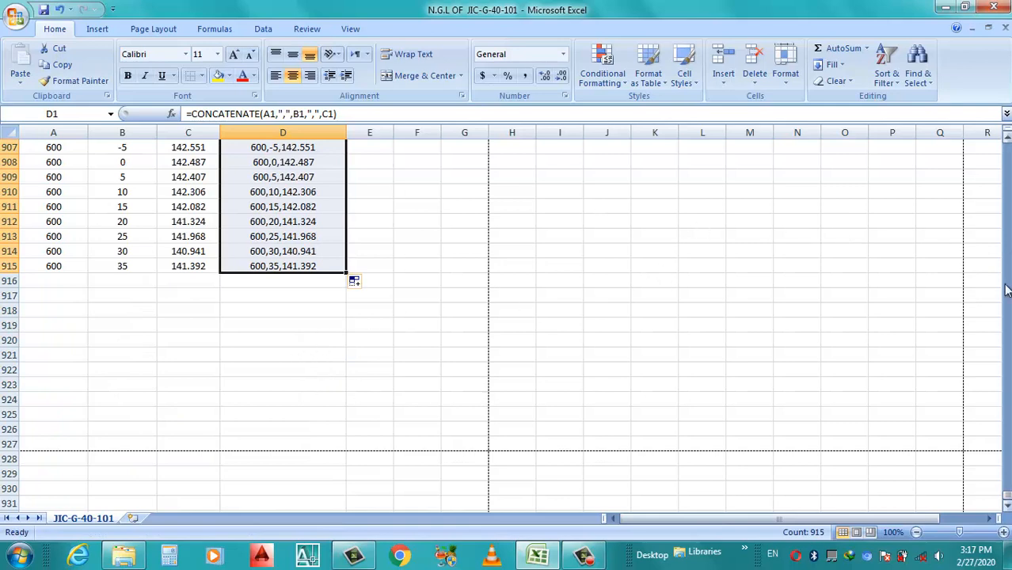
{"action": "left_click_drag", "start_coordinate": [1007, 489], "coordinate": [998, 251]}
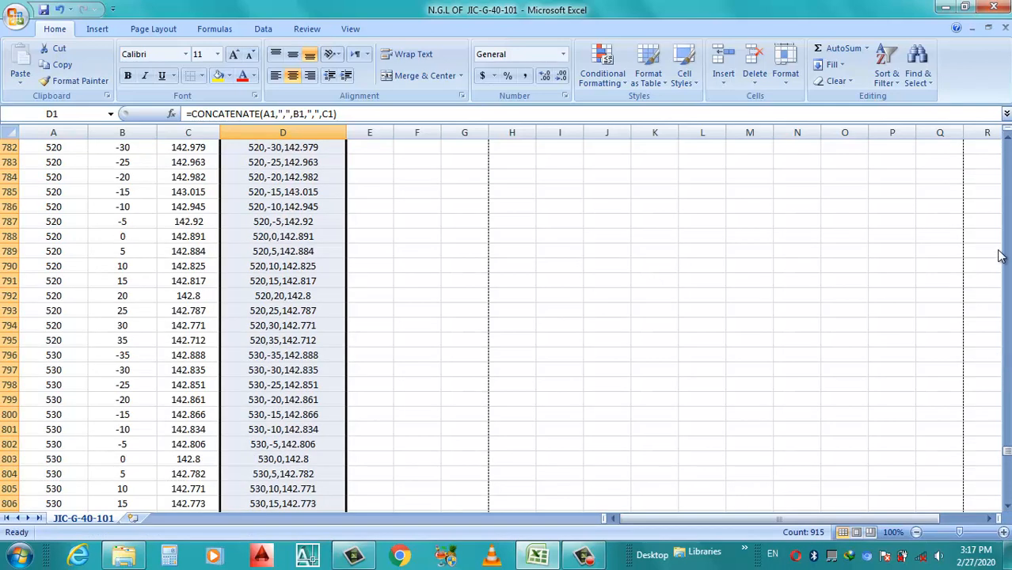
{"action": "left_click_drag", "start_coordinate": [991, 105], "coordinate": [1009, 230]}
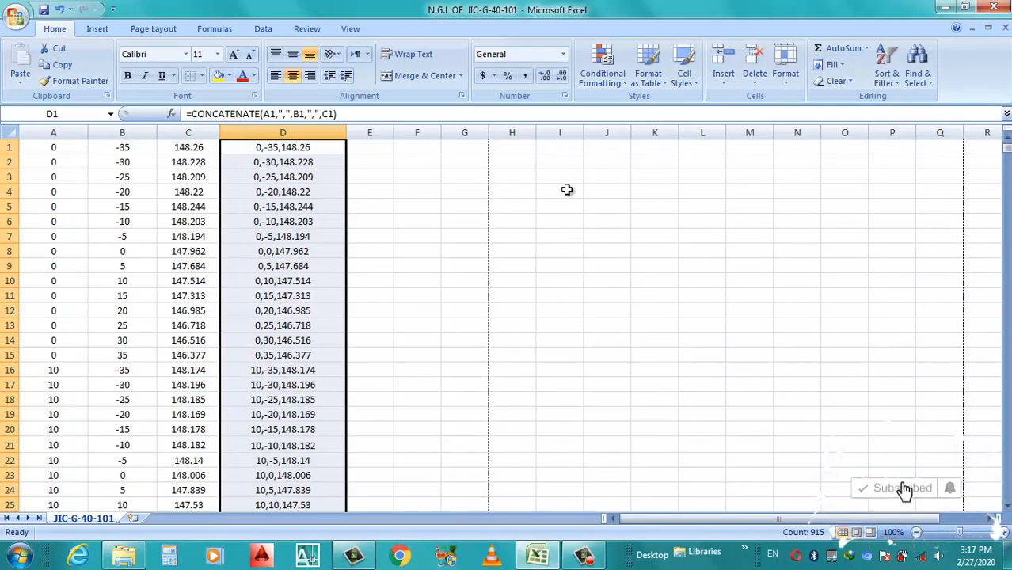
{"action": "left_click", "coordinate": [464, 163]}
- Copy the whole of column D and switch to the NGL offset folder
{"action": "left_click", "coordinate": [306, 131]}
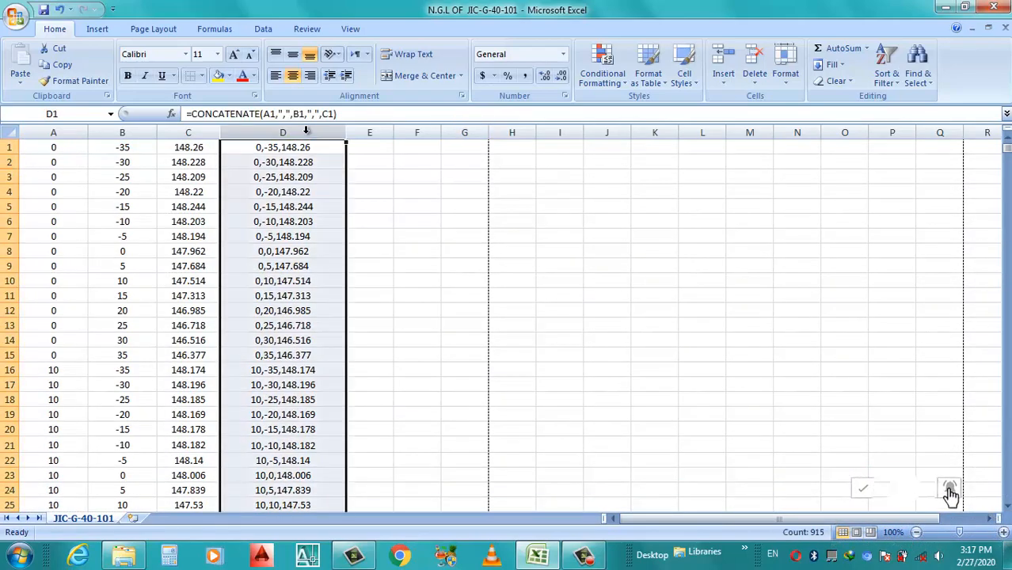
{"action": "key", "text": "ctrl+c"}
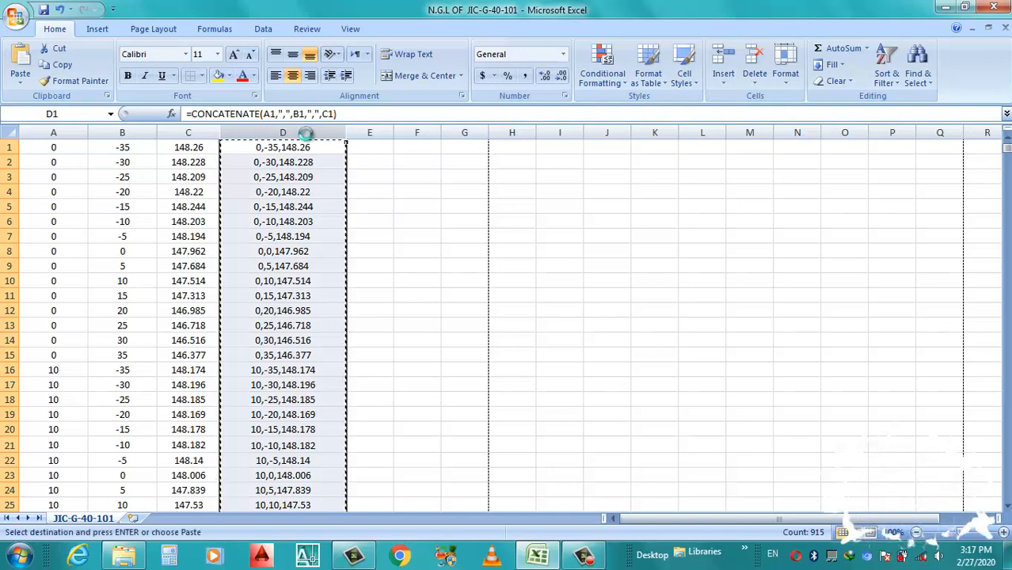
{"action": "left_click", "coordinate": [954, 7]}
- Create a new text document named NGL DATA in the NGL offset folder
{"action": "right_click", "coordinate": [303, 200]}
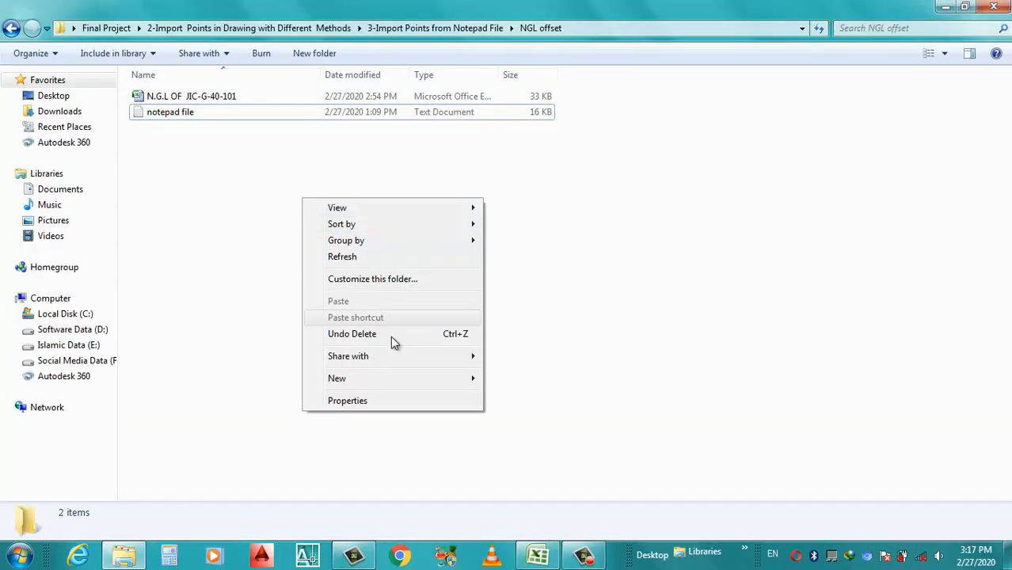
{"action": "mouse_move", "coordinate": [389, 374]}
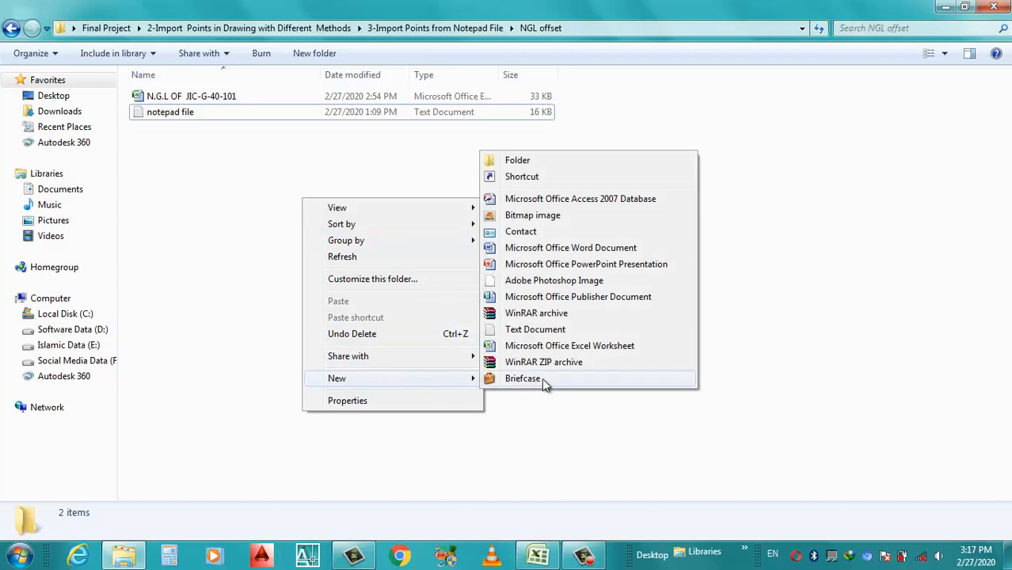
{"action": "left_click", "coordinate": [543, 329]}
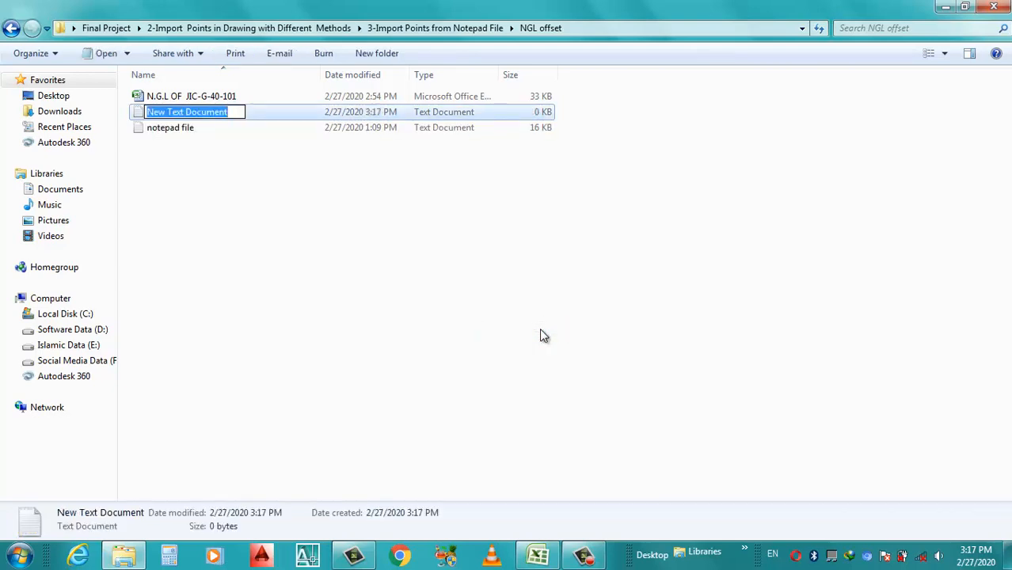
{"action": "type", "text": "n"}
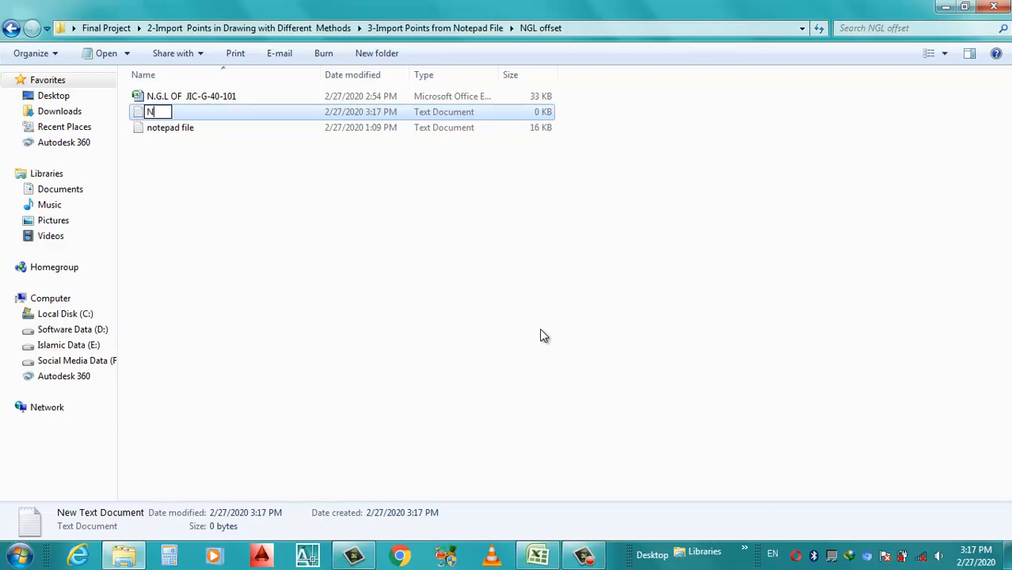
{"action": "type", "text": "HG DATA"}
{"action": "key", "text": "Return"}
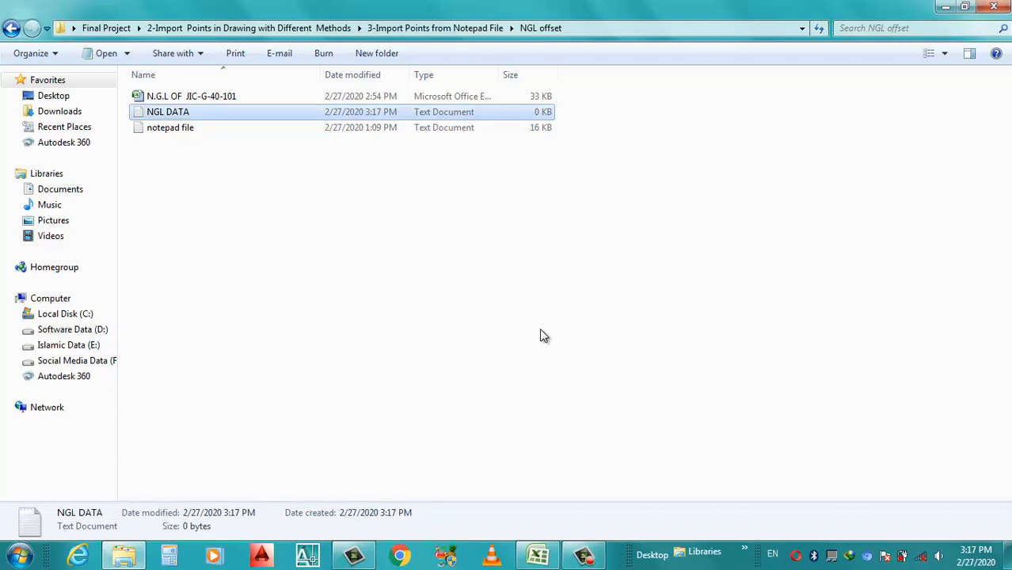
- Paste the copied column D values into the NGL DATA file in Notepad, then save and close it
{"action": "key", "text": "Return"}
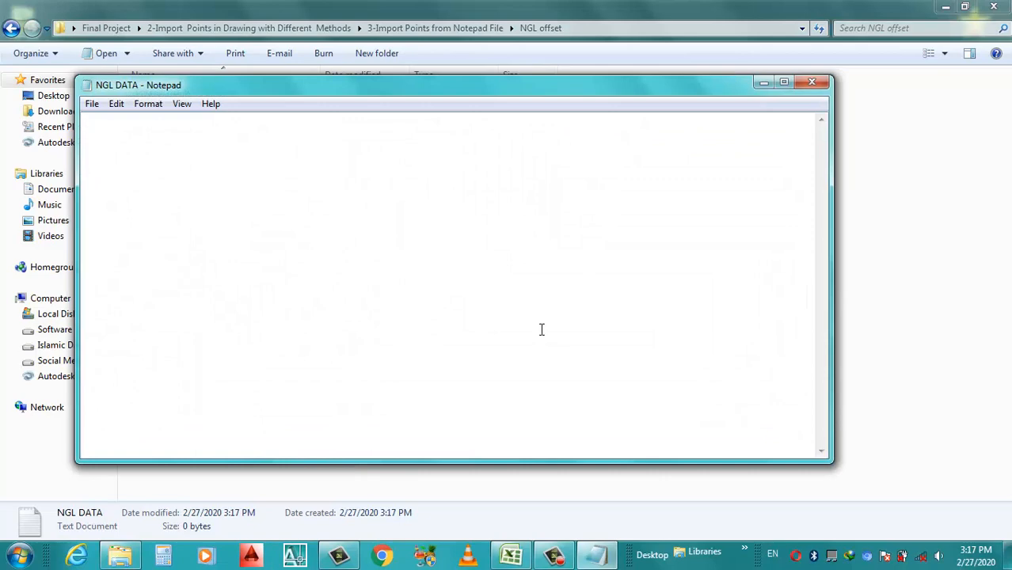
{"action": "key", "text": "ctrl+v"}
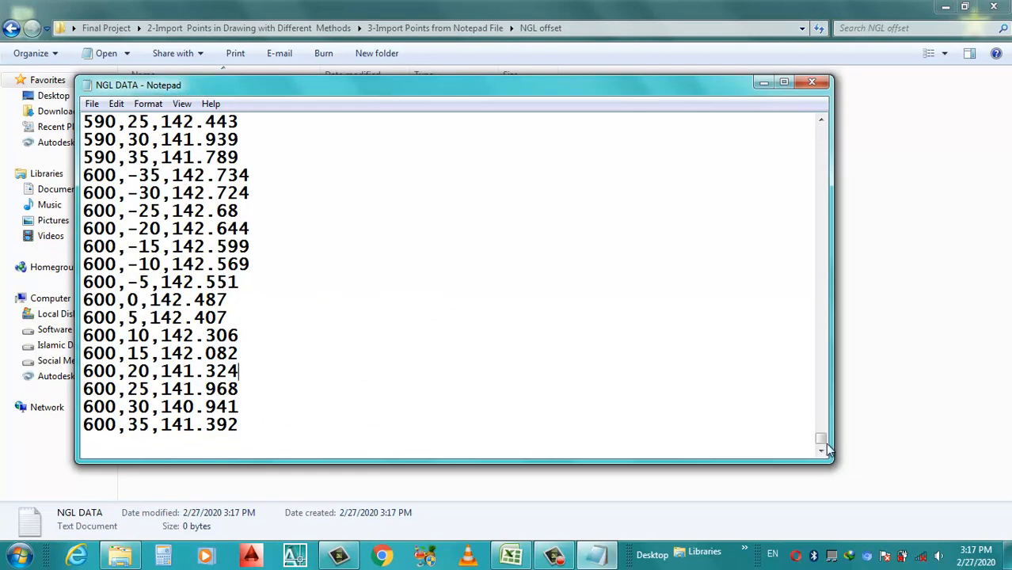
{"action": "left_click_drag", "start_coordinate": [820, 438], "coordinate": [833, 469]}
{"action": "left_click", "coordinate": [572, 375]}
{"action": "key", "text": "ctrl+s"}
{"action": "left_click", "coordinate": [811, 82]}
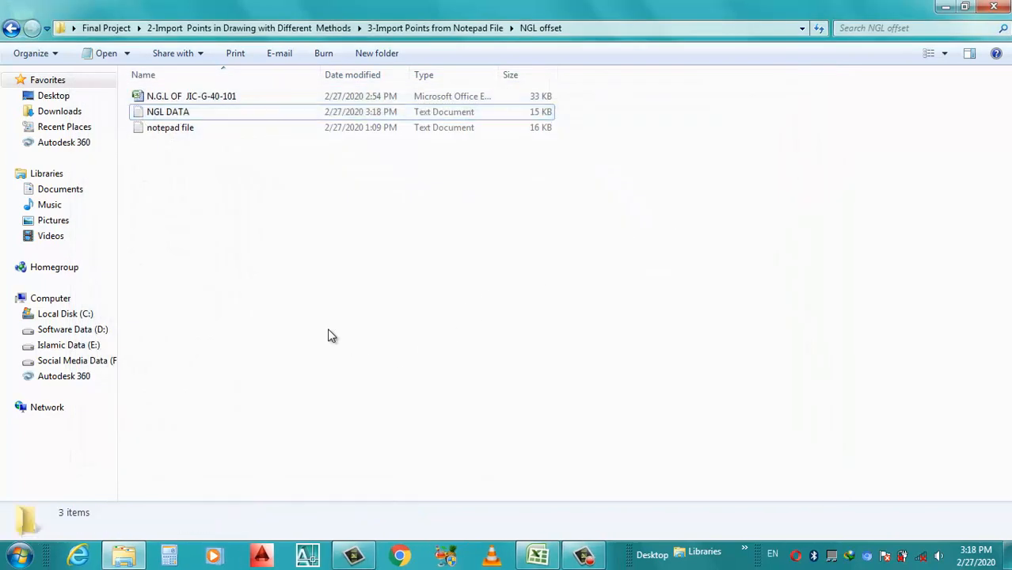
- Delete the older text document called notepad file from the folder
{"action": "left_click", "coordinate": [188, 131]}
{"action": "key", "text": "Delete"}
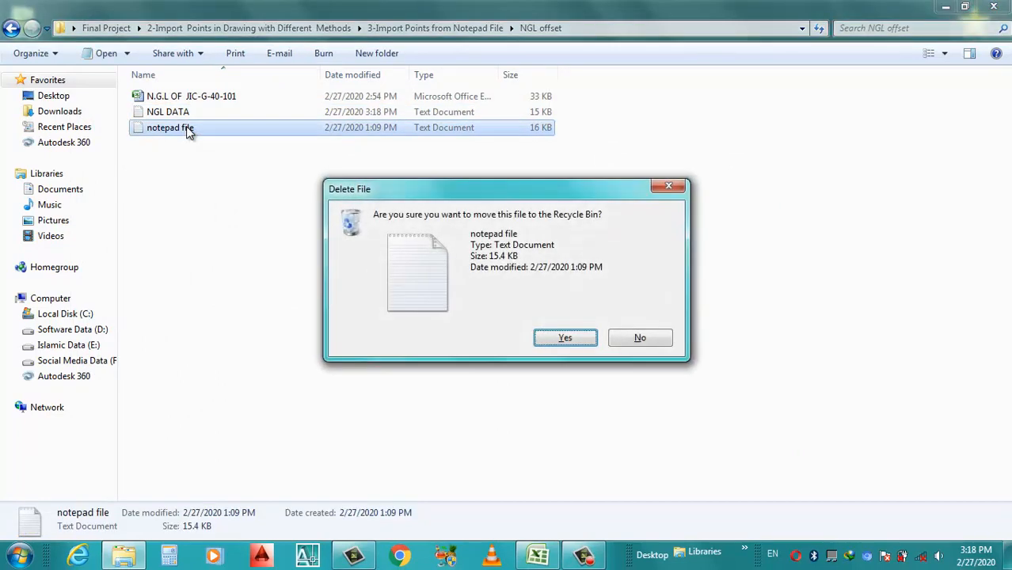
{"action": "key", "text": "Return"}
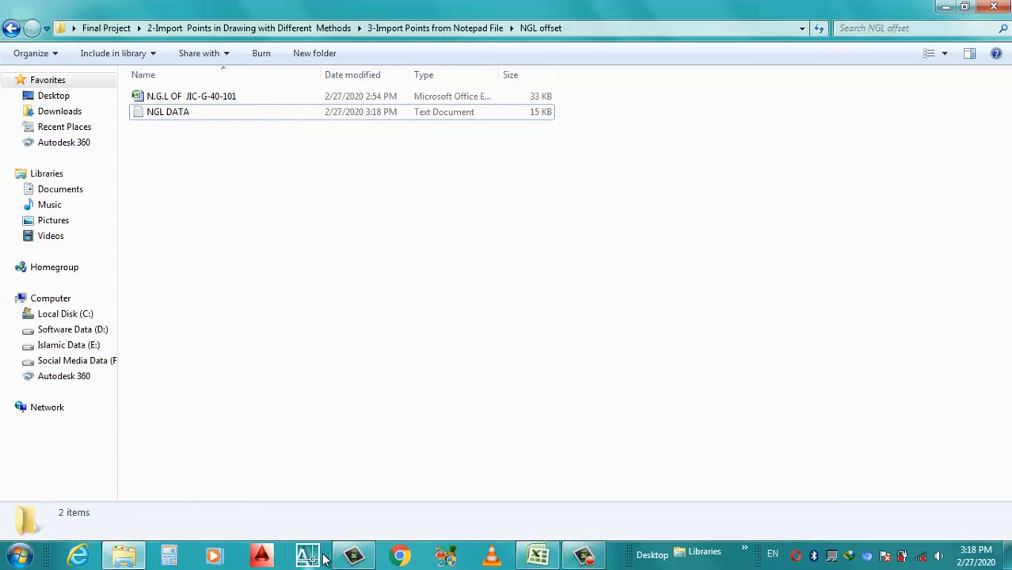
- Switch to Drawing1 in AutoCAD Civil 3D 2014
{"action": "left_click", "coordinate": [354, 556]}
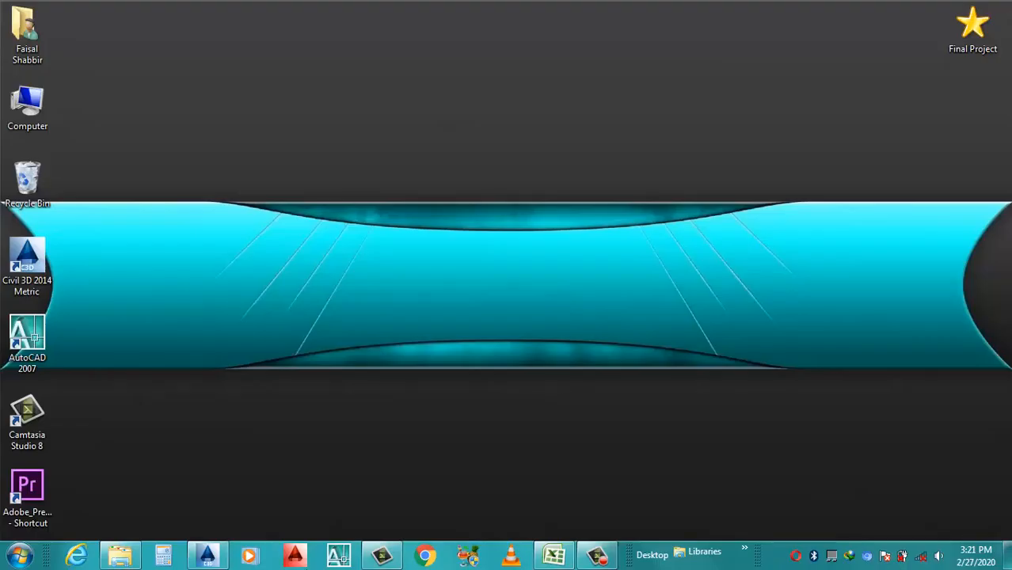
{"action": "left_click", "coordinate": [209, 557]}
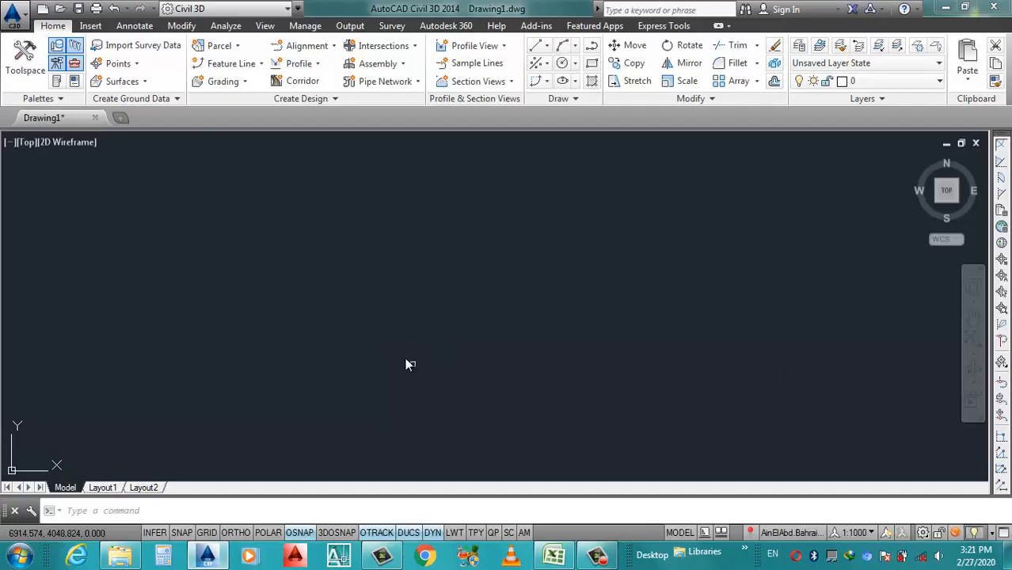
{"action": "left_click", "coordinate": [467, 277]}
{"action": "left_click", "coordinate": [446, 298]}
{"action": "left_click", "coordinate": [493, 269]}
{"action": "left_click", "coordinate": [450, 318]}
{"action": "left_click", "coordinate": [372, 255]}
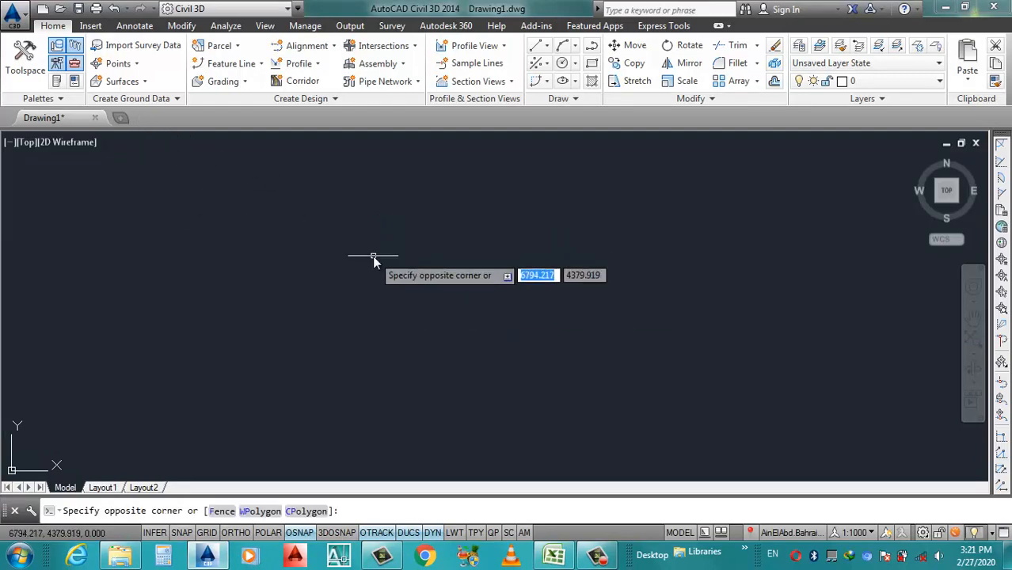
{"action": "left_click", "coordinate": [372, 267]}
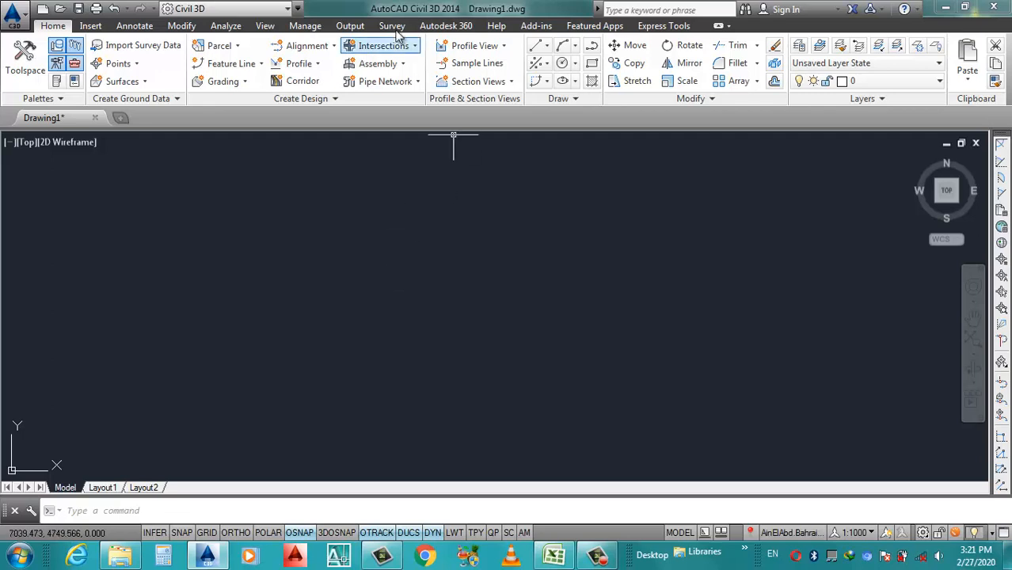
- Create a centerline alignment layout named Road 1 using the Major and Minor only label set
{"action": "left_click", "coordinate": [307, 46]}
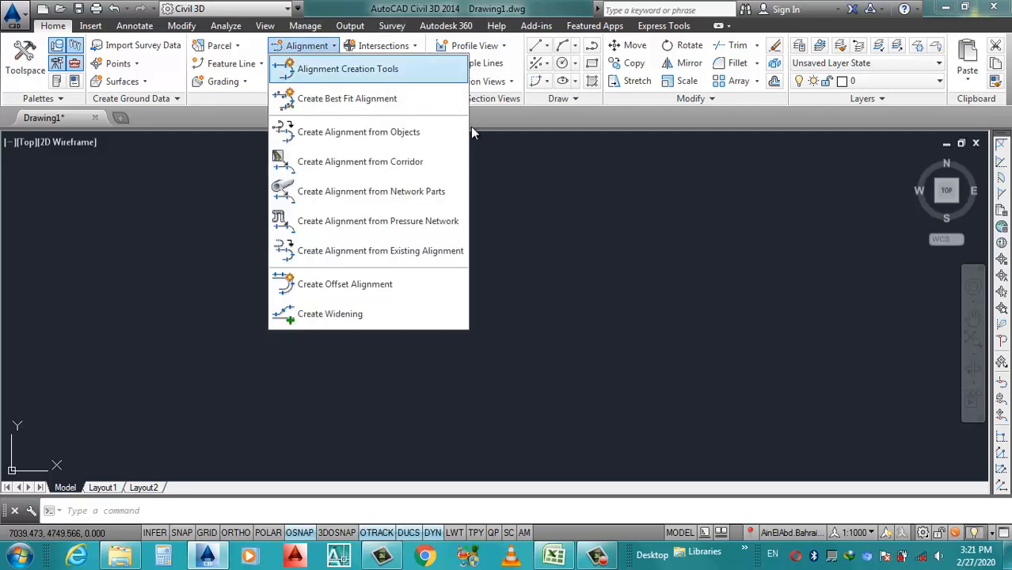
{"action": "left_click", "coordinate": [366, 68]}
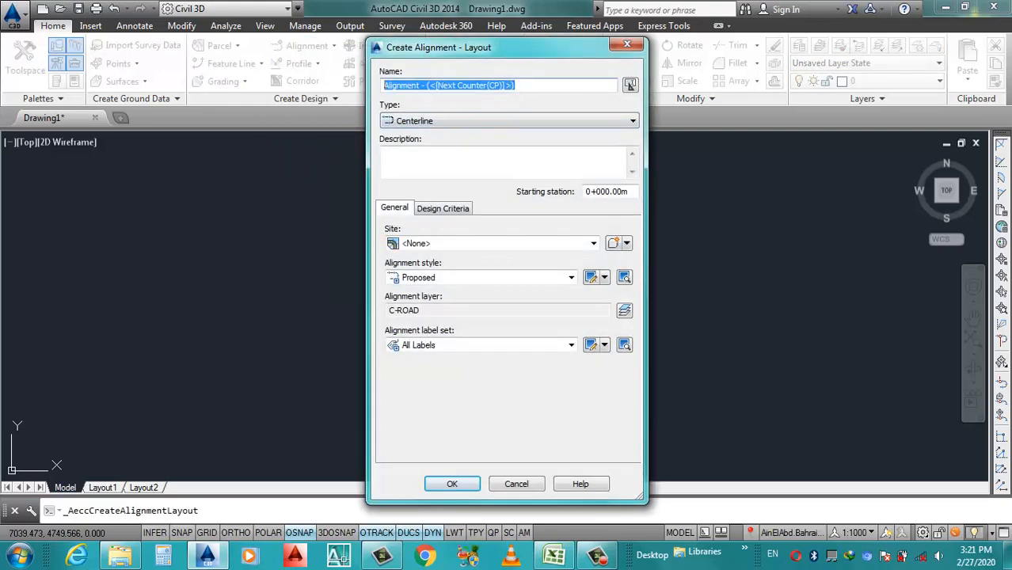
{"action": "type", "text": "rO"}
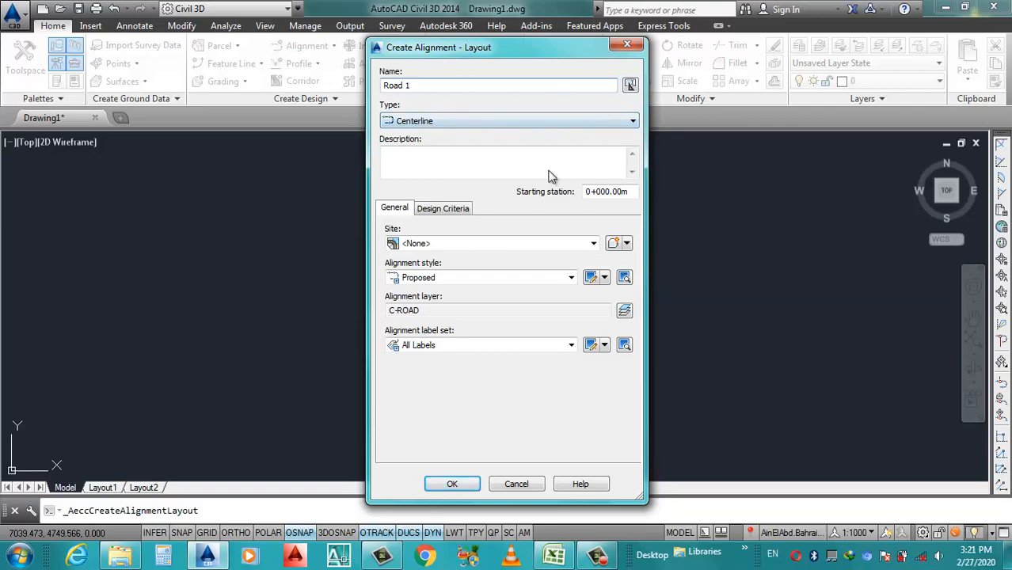
{"action": "left_click", "coordinate": [480, 246]}
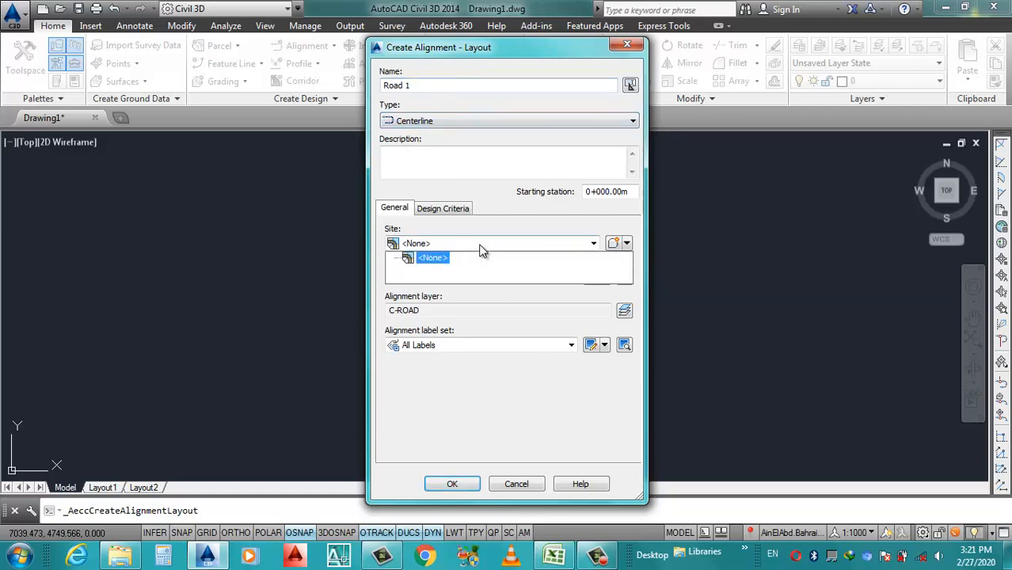
{"action": "left_click", "coordinate": [480, 246]}
{"action": "left_click", "coordinate": [460, 348]}
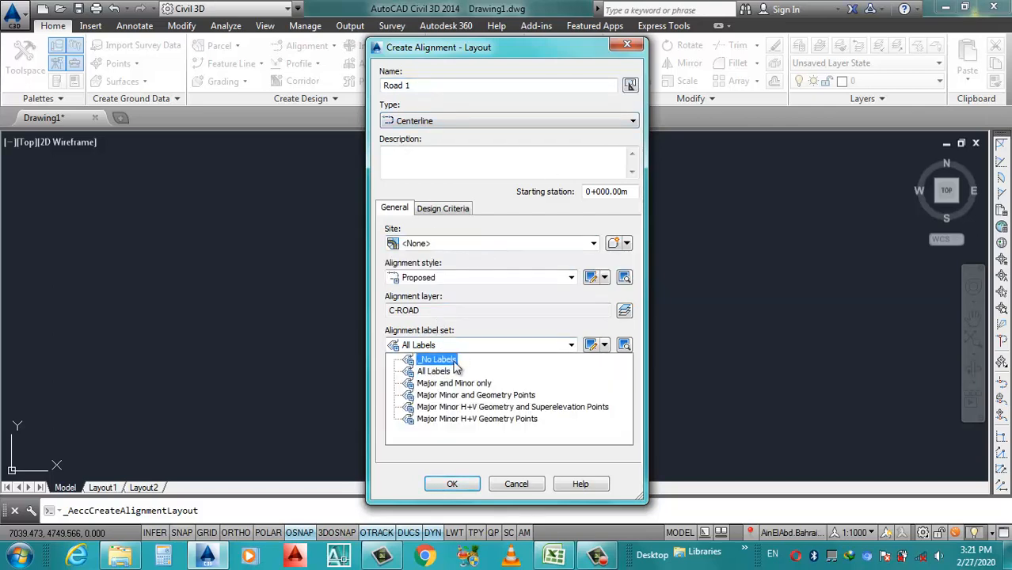
{"action": "left_click", "coordinate": [452, 385]}
{"action": "left_click", "coordinate": [475, 488]}
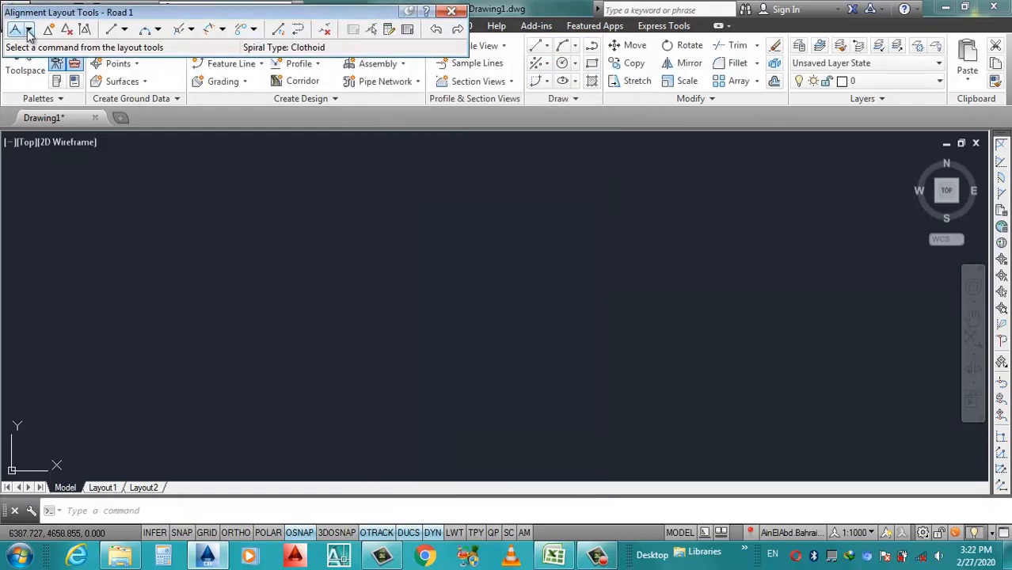
- Draw Road 1 as two tangents joined by a curve, making the first tangent 300 m long and the second rise steeply to the upper right
{"action": "left_click", "coordinate": [28, 30]}
{"action": "left_click", "coordinate": [80, 61]}
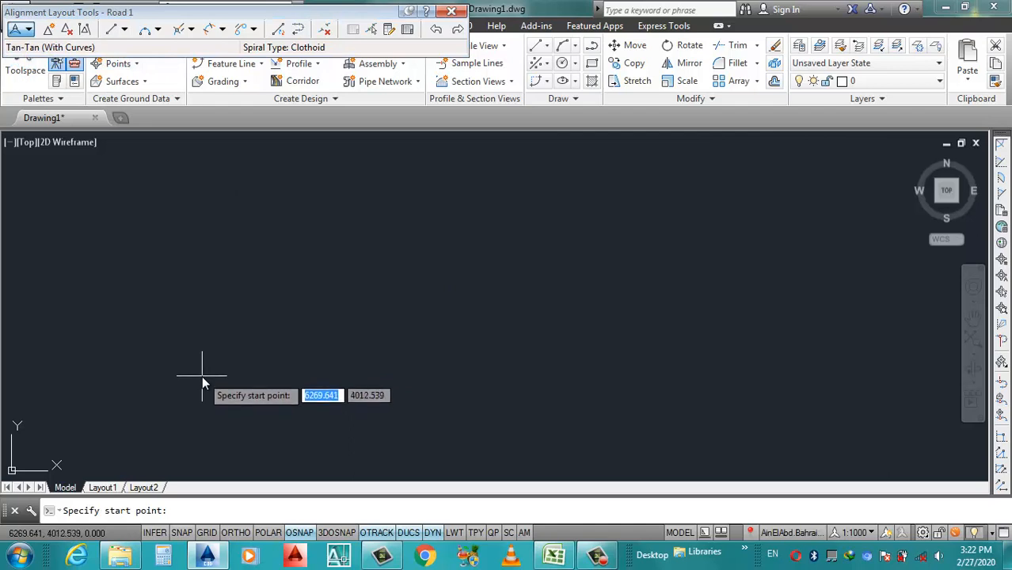
{"action": "left_click", "coordinate": [198, 381]}
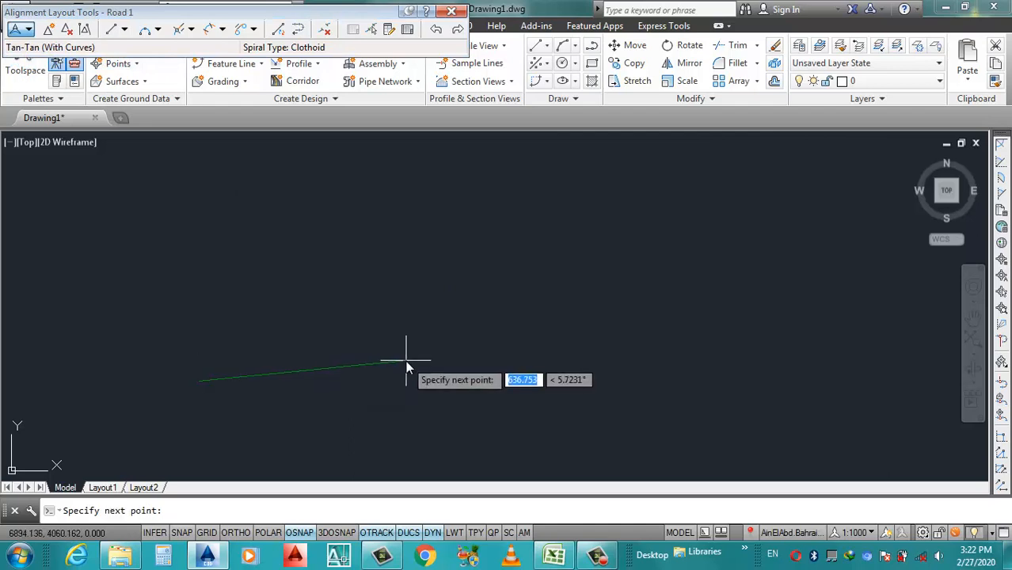
{"action": "type", "text": "300"}
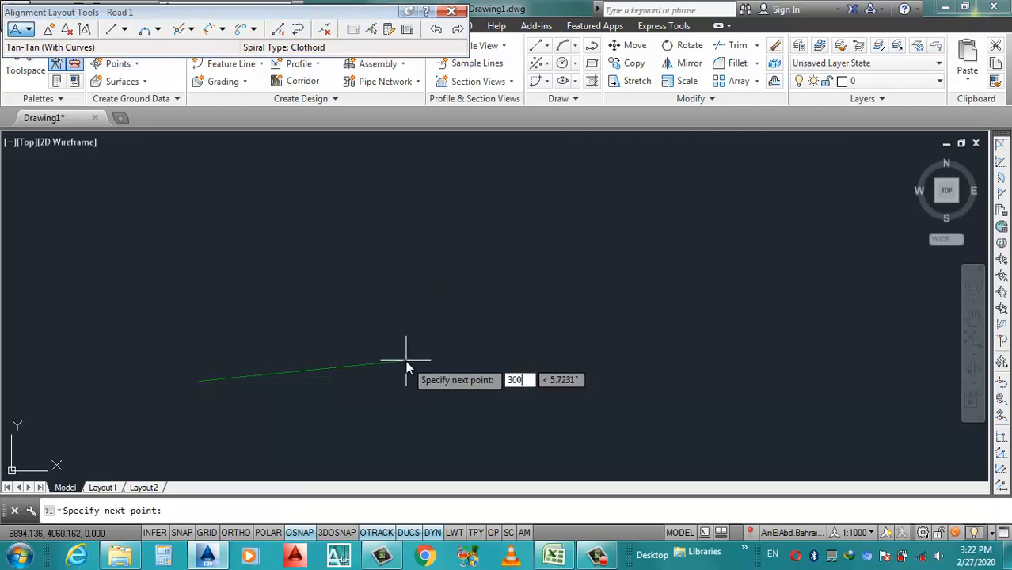
{"action": "key", "text": "Return"}
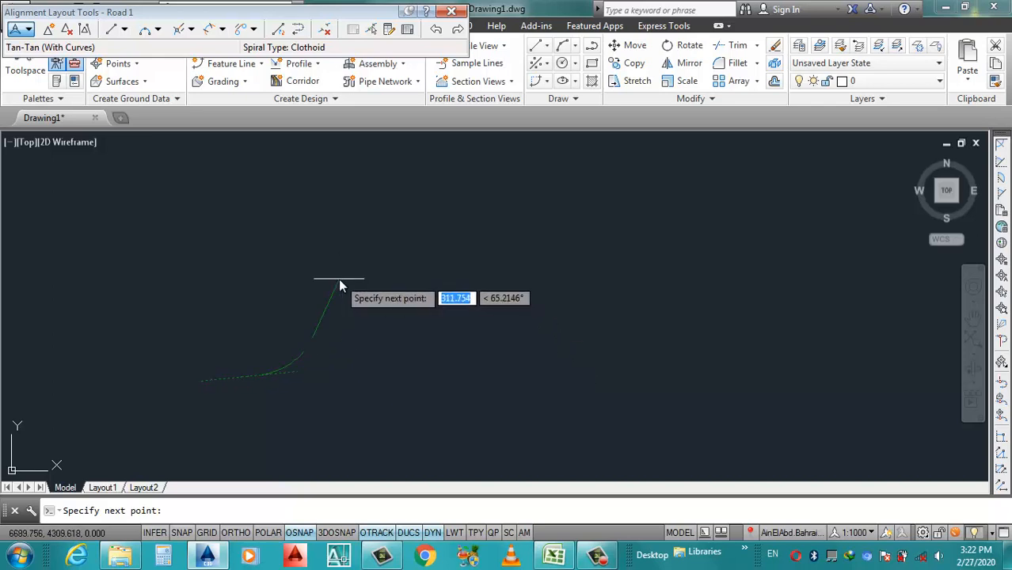
{"action": "type", "text": "32"}
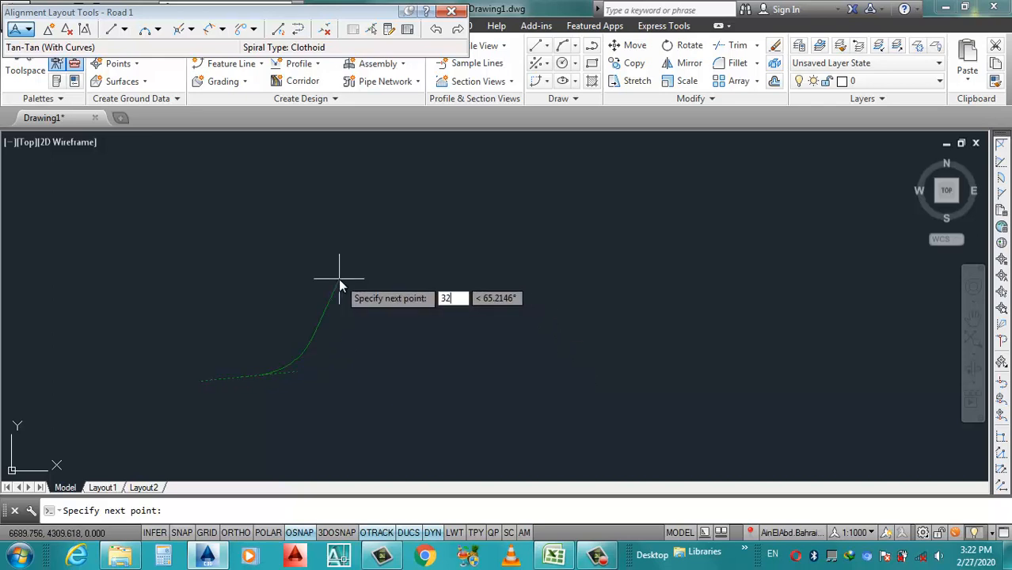
{"action": "key", "text": "BackSpace"}
{"action": "type", "text": "00"}
{"action": "key", "text": "Return"}
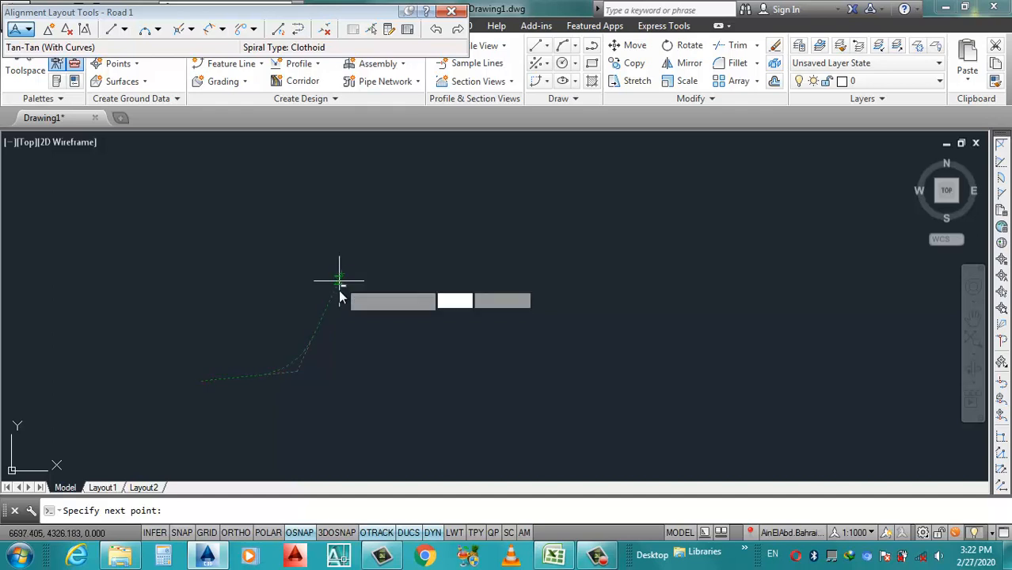
{"action": "key", "text": "Return"}
- Stretch the upper end of the Road 1 alignment outward by about 60 m along its tangent
{"action": "scroll", "coordinate": [342, 283], "scroll_direction": "up", "scroll_amount": 3}
{"action": "scroll", "coordinate": [342, 283], "scroll_direction": "up", "scroll_amount": 2}
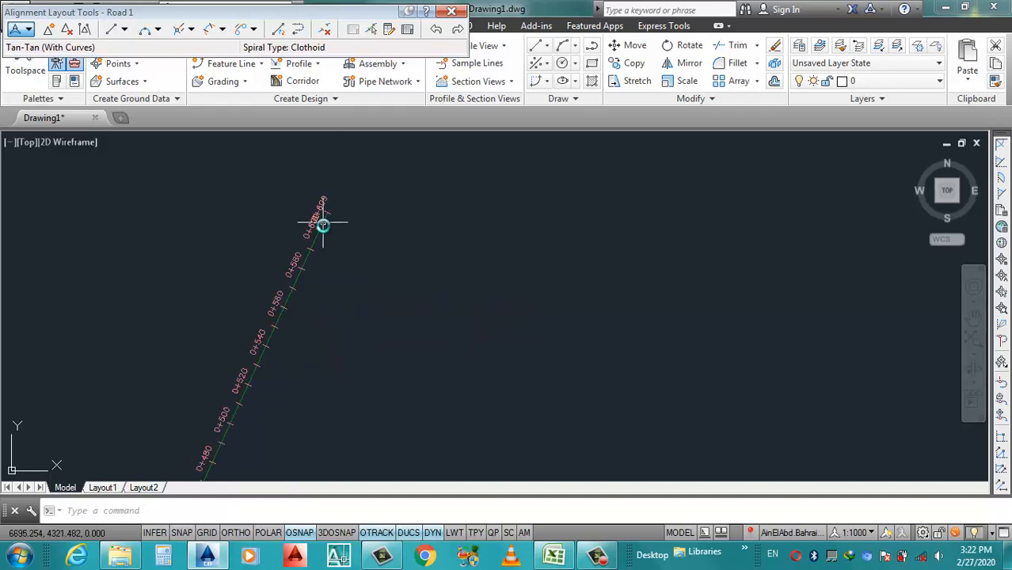
{"action": "scroll", "coordinate": [322, 224], "scroll_direction": "up", "scroll_amount": 2}
{"action": "scroll", "coordinate": [336, 326], "scroll_direction": "down", "scroll_amount": 2}
{"action": "scroll", "coordinate": [289, 413], "scroll_direction": "up", "scroll_amount": 2}
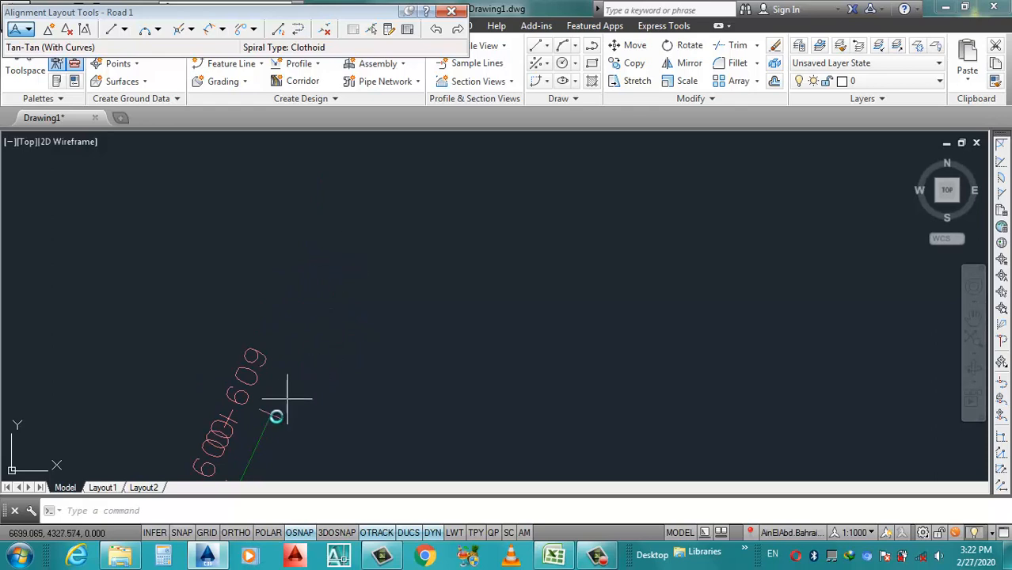
{"action": "scroll", "coordinate": [296, 368], "scroll_direction": "down", "scroll_amount": 2}
{"action": "scroll", "coordinate": [289, 335], "scroll_direction": "up", "scroll_amount": 2}
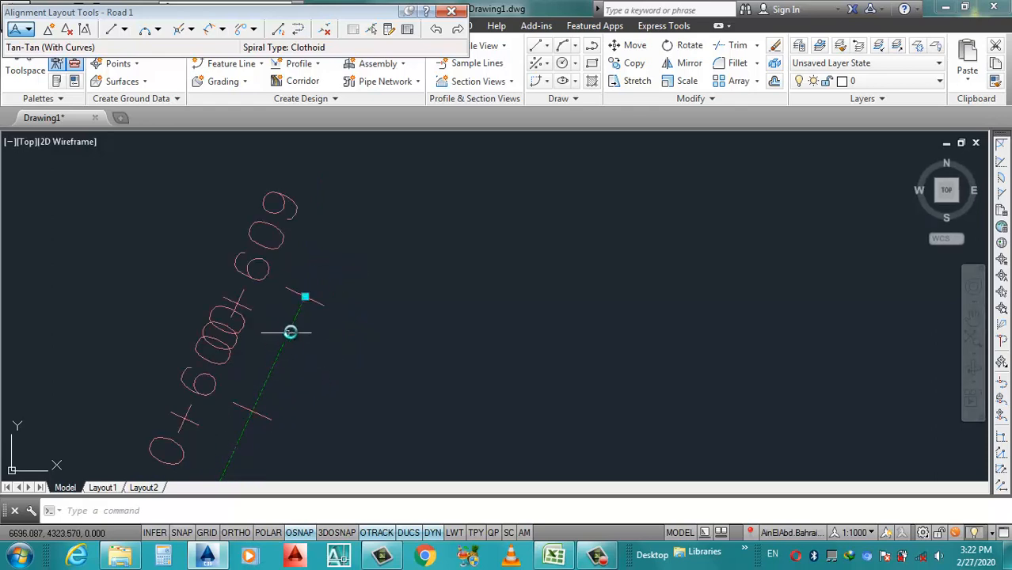
{"action": "left_click", "coordinate": [301, 296]}
{"action": "left_click", "coordinate": [301, 298]}
{"action": "scroll", "coordinate": [261, 396], "scroll_direction": "down", "scroll_amount": 2}
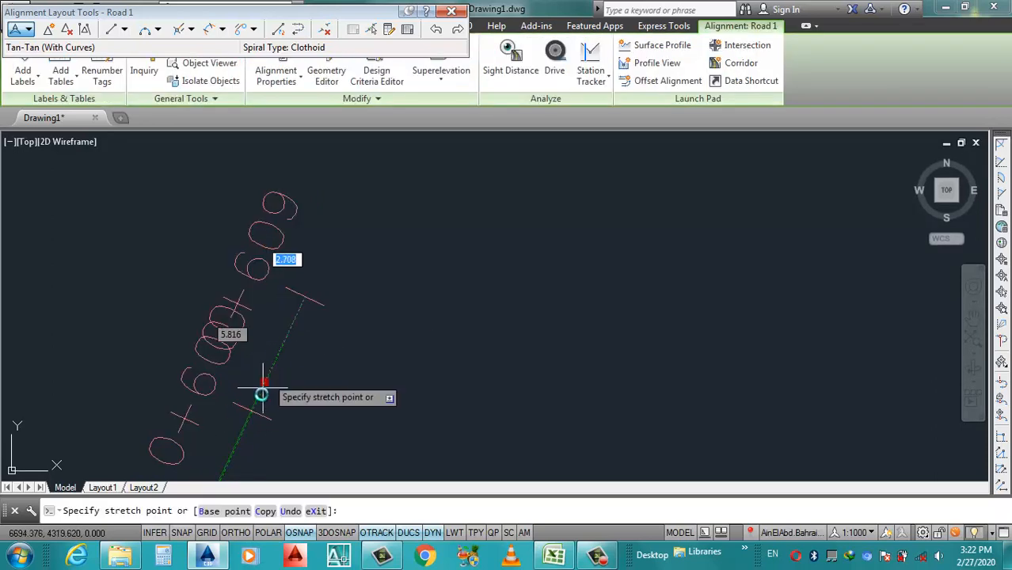
{"action": "scroll", "coordinate": [269, 380], "scroll_direction": "down", "scroll_amount": 2}
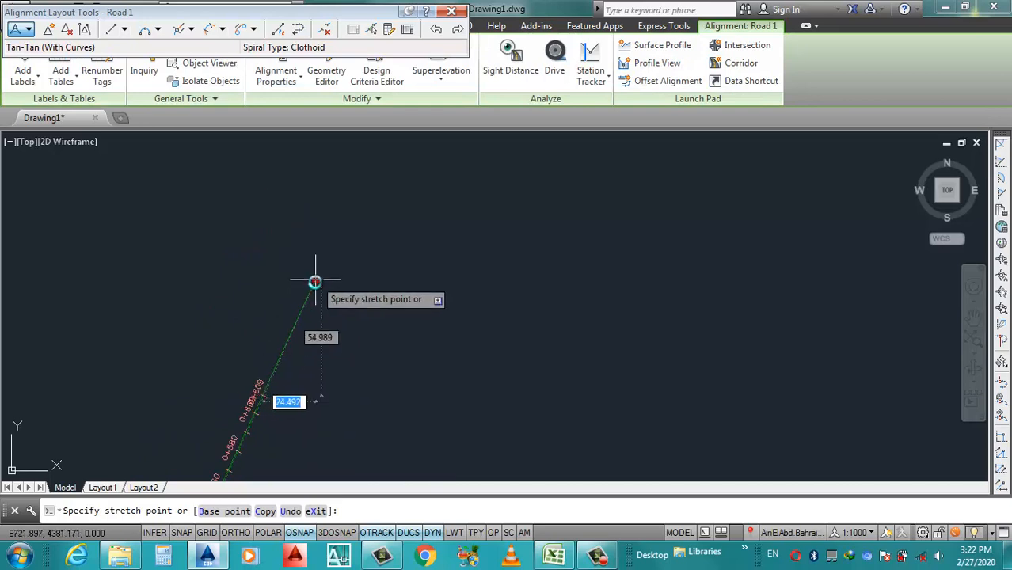
{"action": "left_click", "coordinate": [315, 280]}
{"action": "scroll", "coordinate": [293, 317], "scroll_direction": "up", "scroll_amount": 2}
{"action": "scroll", "coordinate": [348, 313], "scroll_direction": "down", "scroll_amount": 3}
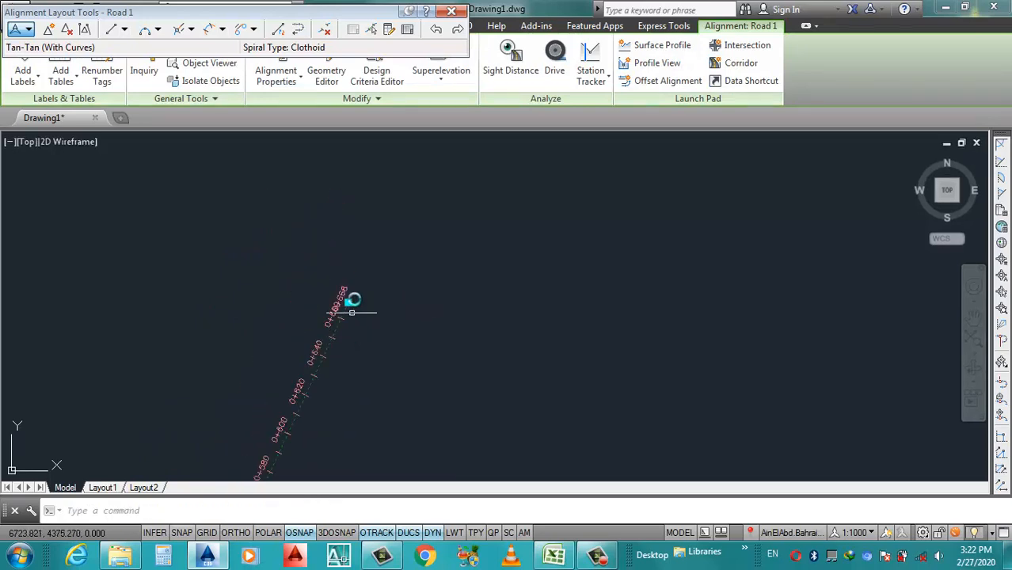
{"action": "scroll", "coordinate": [350, 275], "scroll_direction": "up", "scroll_amount": 3}
{"action": "scroll", "coordinate": [447, 266], "scroll_direction": "down", "scroll_amount": 9}
{"action": "key", "text": "Escape"}
- Examine the station labels and curve along the Road 1 alignment, and close the alignment layout tools
{"action": "scroll", "coordinate": [471, 321], "scroll_direction": "up", "scroll_amount": 5}
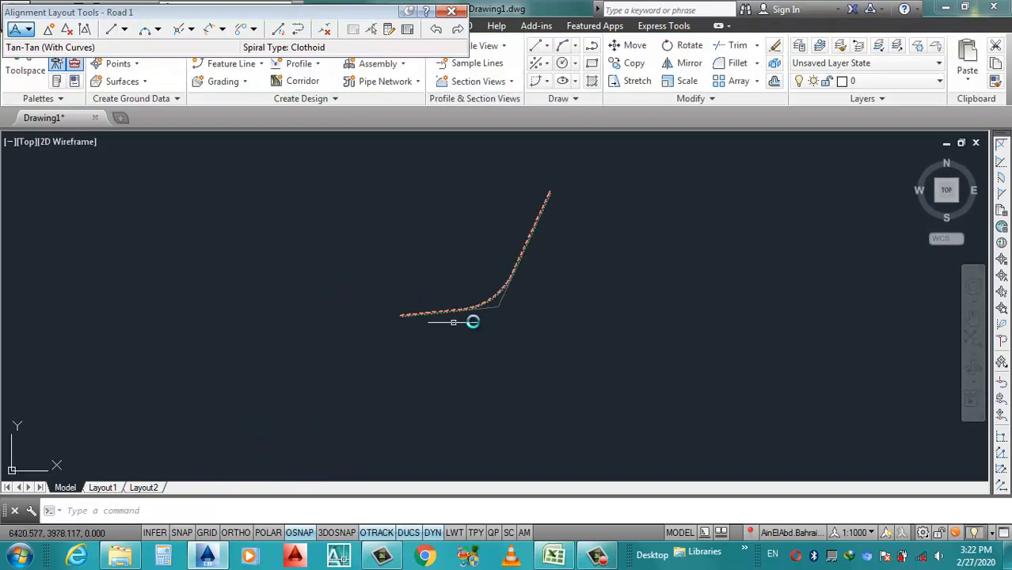
{"action": "scroll", "coordinate": [190, 296], "scroll_direction": "up", "scroll_amount": 2}
{"action": "scroll", "coordinate": [395, 340], "scroll_direction": "down", "scroll_amount": 3}
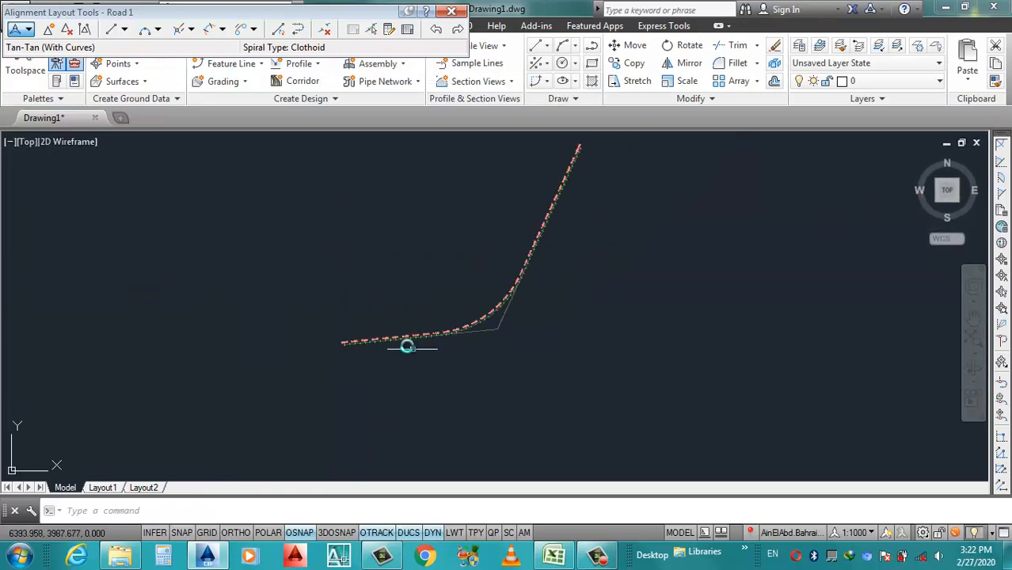
{"action": "scroll", "coordinate": [377, 337], "scroll_direction": "up", "scroll_amount": 3}
{"action": "scroll", "coordinate": [305, 374], "scroll_direction": "down", "scroll_amount": 3}
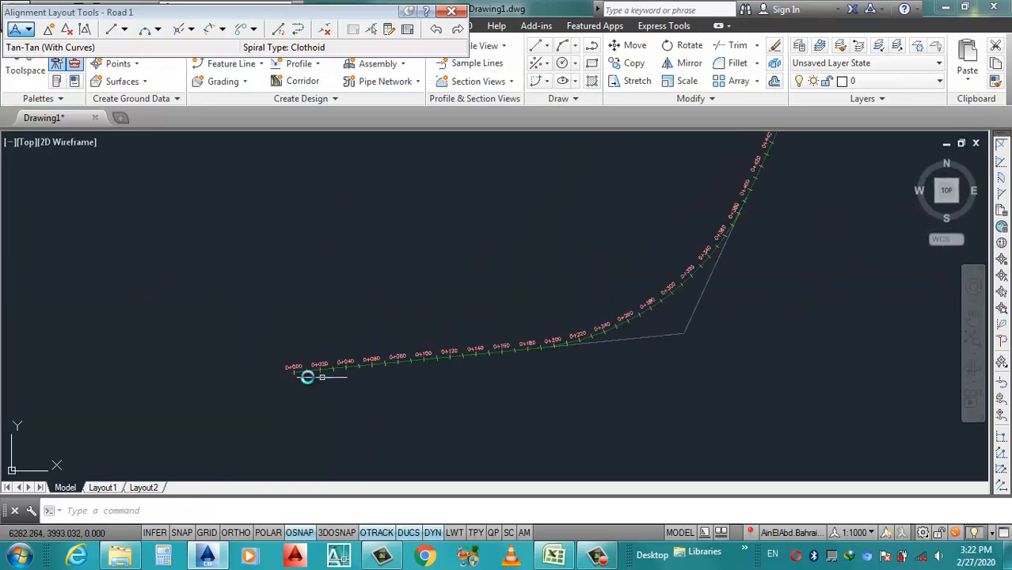
{"action": "scroll", "coordinate": [538, 356], "scroll_direction": "down", "scroll_amount": 3}
{"action": "scroll", "coordinate": [607, 340], "scroll_direction": "up", "scroll_amount": 3}
{"action": "scroll", "coordinate": [560, 345], "scroll_direction": "down", "scroll_amount": 3}
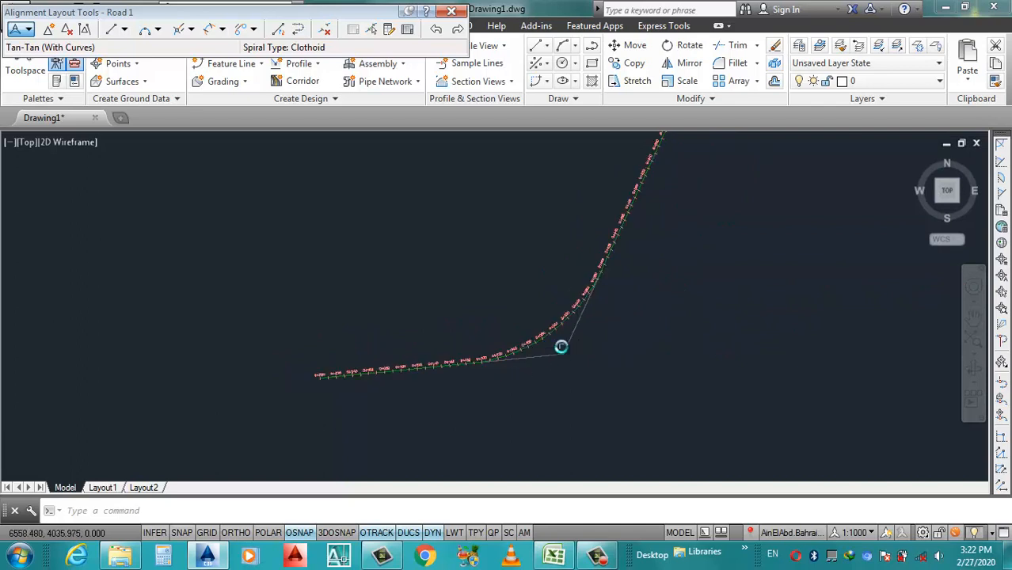
{"action": "scroll", "coordinate": [423, 361], "scroll_direction": "up", "scroll_amount": 3}
{"action": "scroll", "coordinate": [461, 372], "scroll_direction": "down", "scroll_amount": 3}
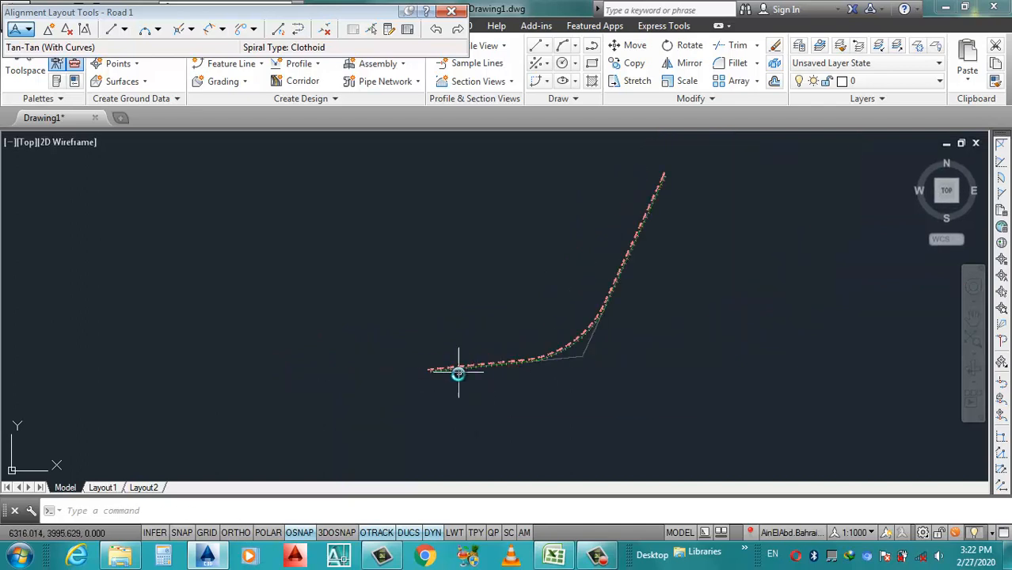
{"action": "left_click", "coordinate": [451, 11]}
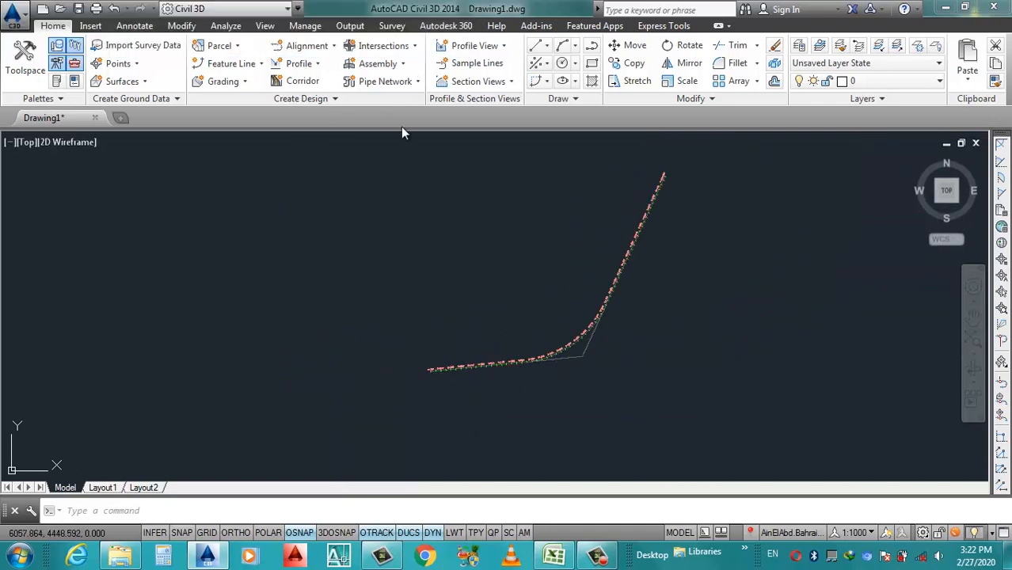
{"action": "left_click", "coordinate": [361, 221]}
{"action": "left_click", "coordinate": [361, 220]}
{"action": "left_click", "coordinate": [132, 68]}
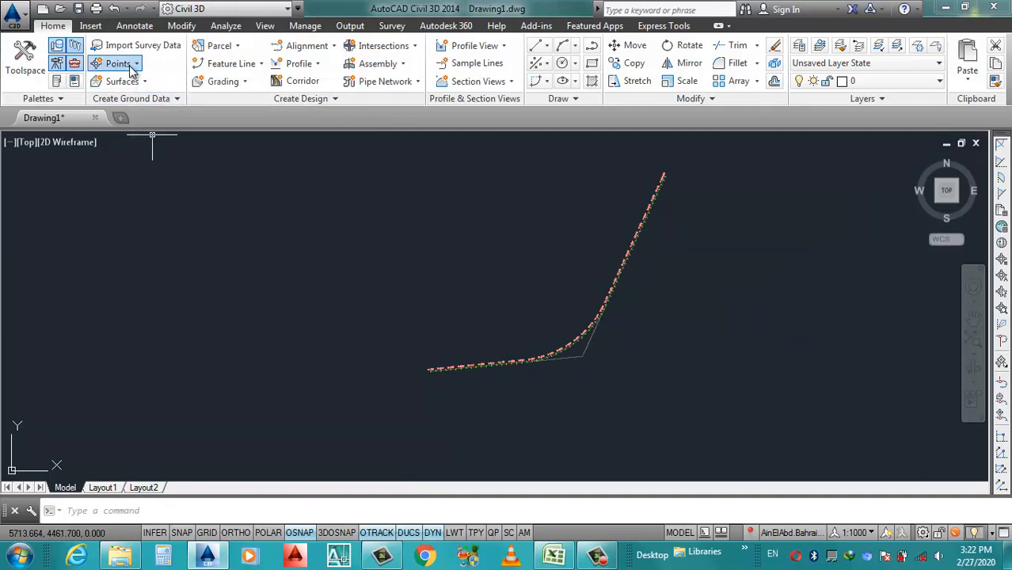
{"action": "left_click", "coordinate": [156, 84]}
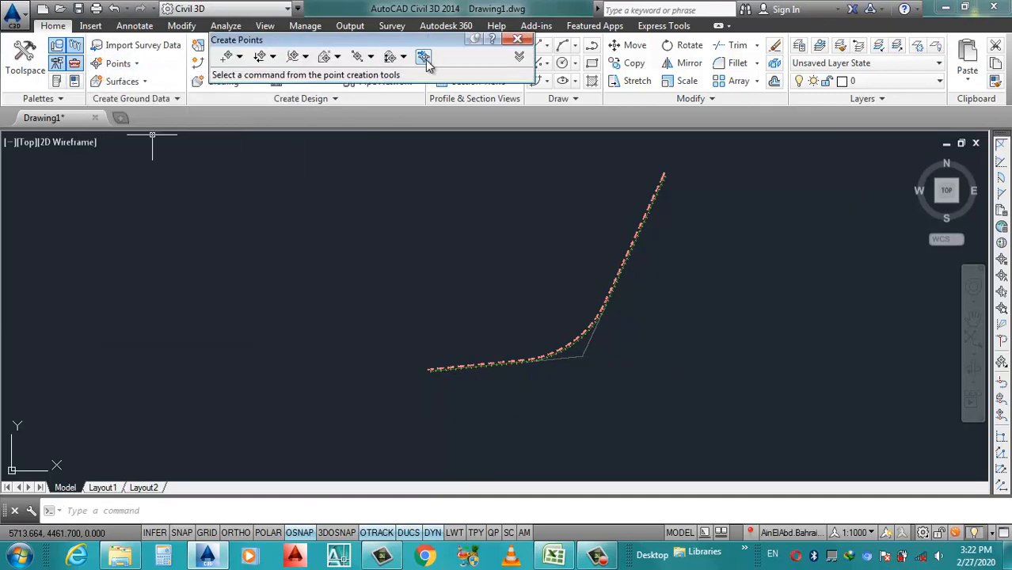
{"action": "left_click", "coordinate": [517, 38]}
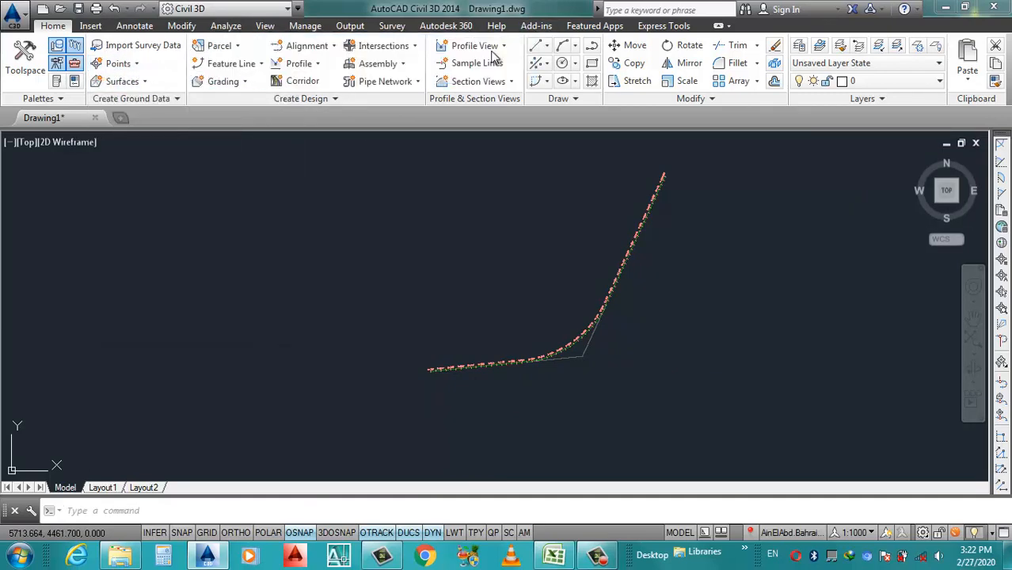
{"action": "left_click", "coordinate": [341, 207]}
{"action": "left_click", "coordinate": [340, 202]}
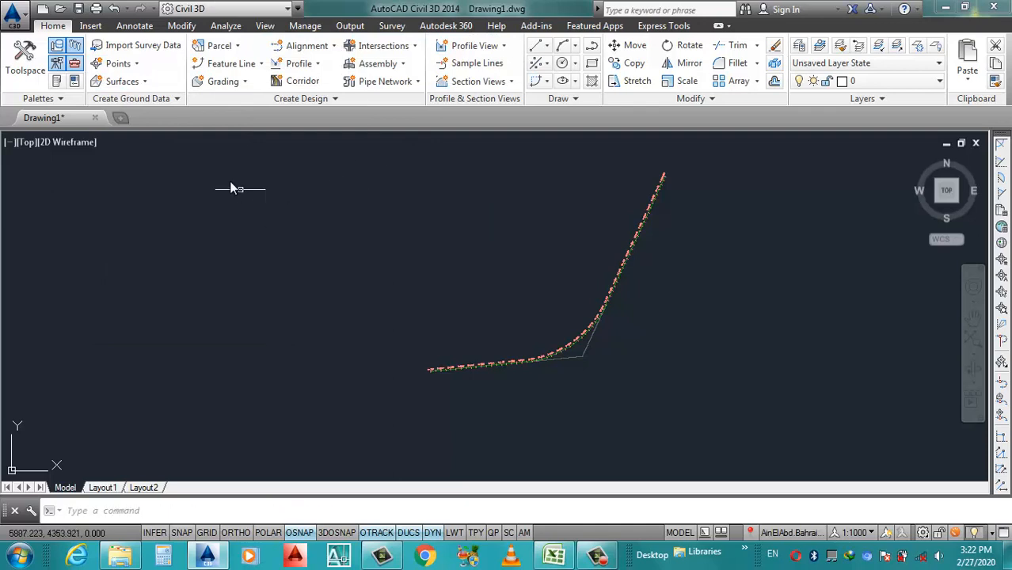
- Start importing alignment points from file and open the NGL DATA text file in the NGL offset folder
{"action": "left_click", "coordinate": [133, 68]}
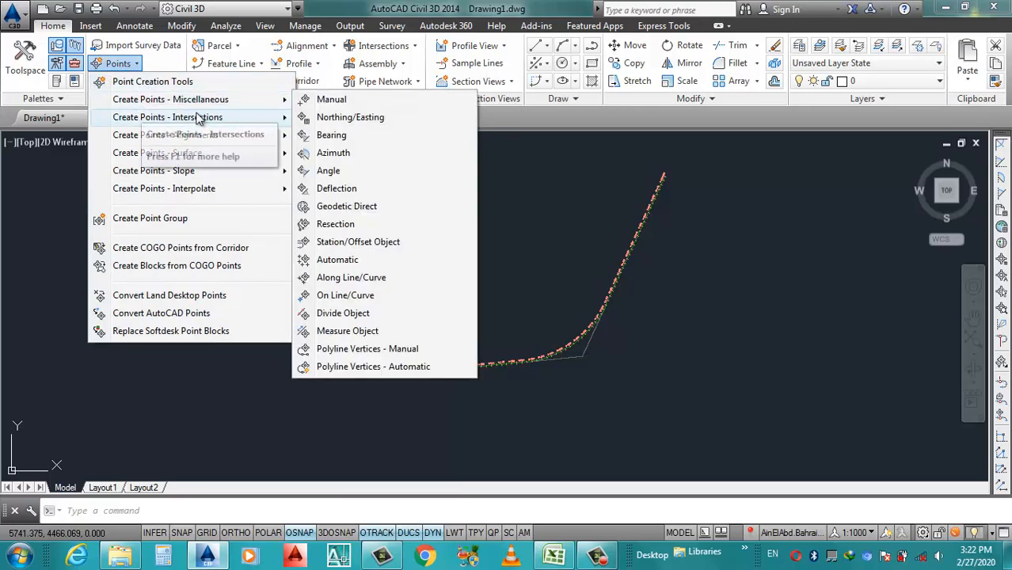
{"action": "mouse_move", "coordinate": [143, 125]}
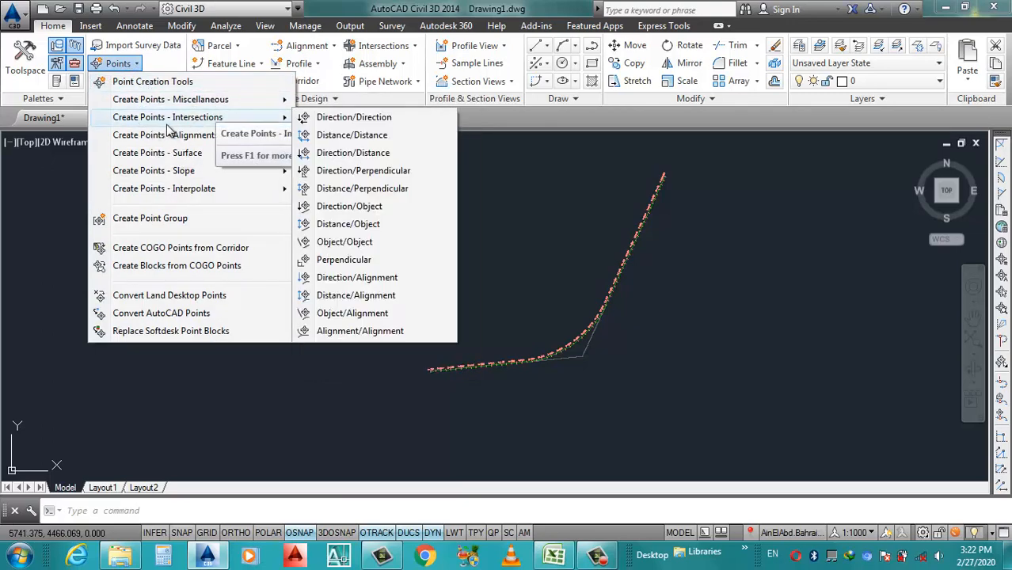
{"action": "mouse_move", "coordinate": [162, 144]}
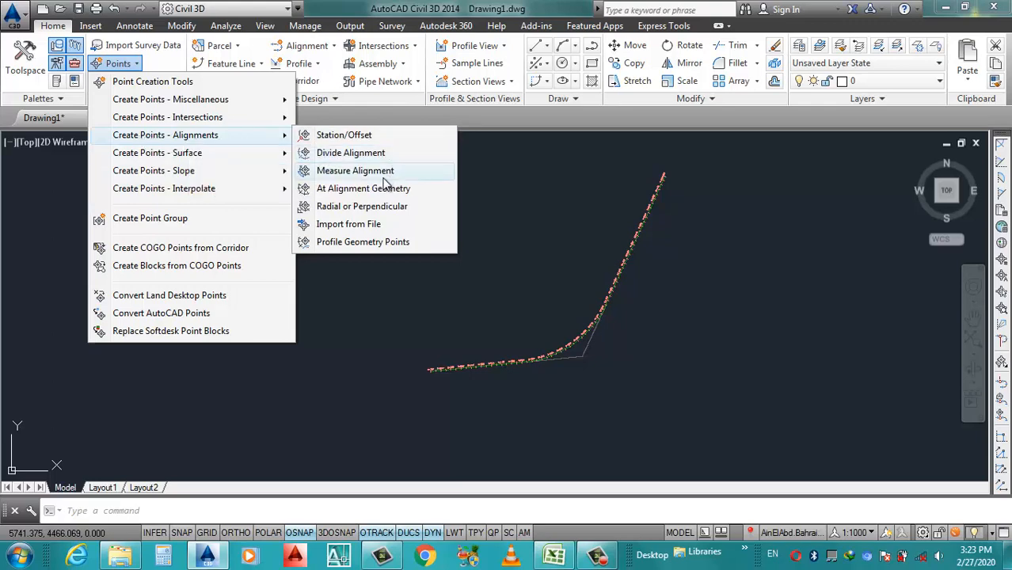
{"action": "left_click", "coordinate": [348, 226]}
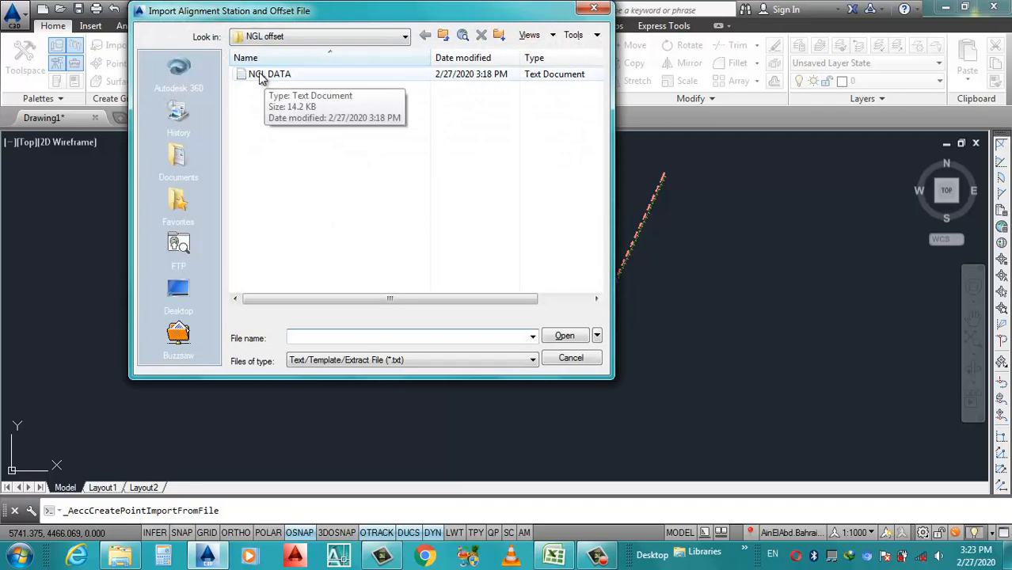
{"action": "key", "text": "BackSpace"}
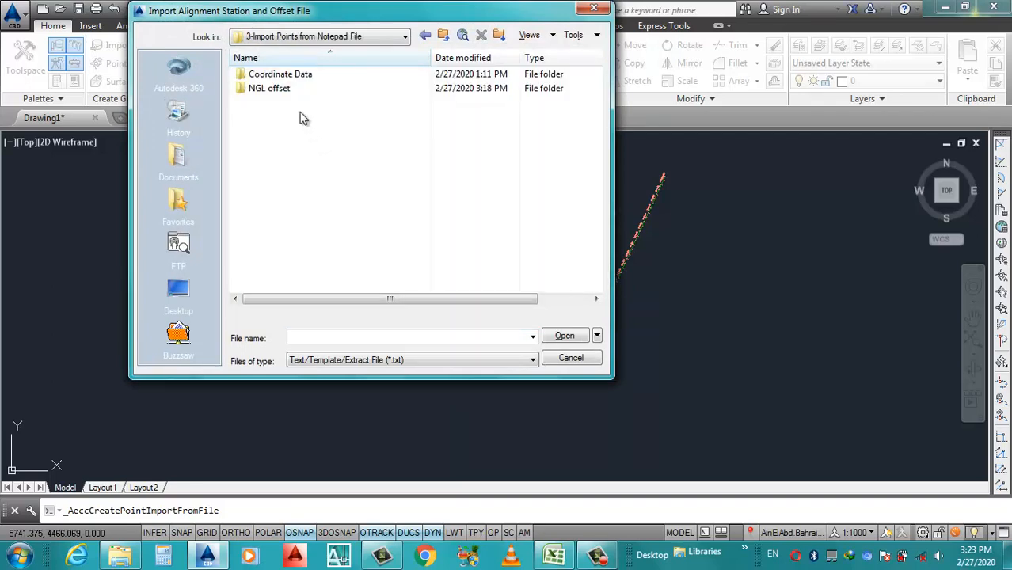
{"action": "double_click", "coordinate": [269, 88]}
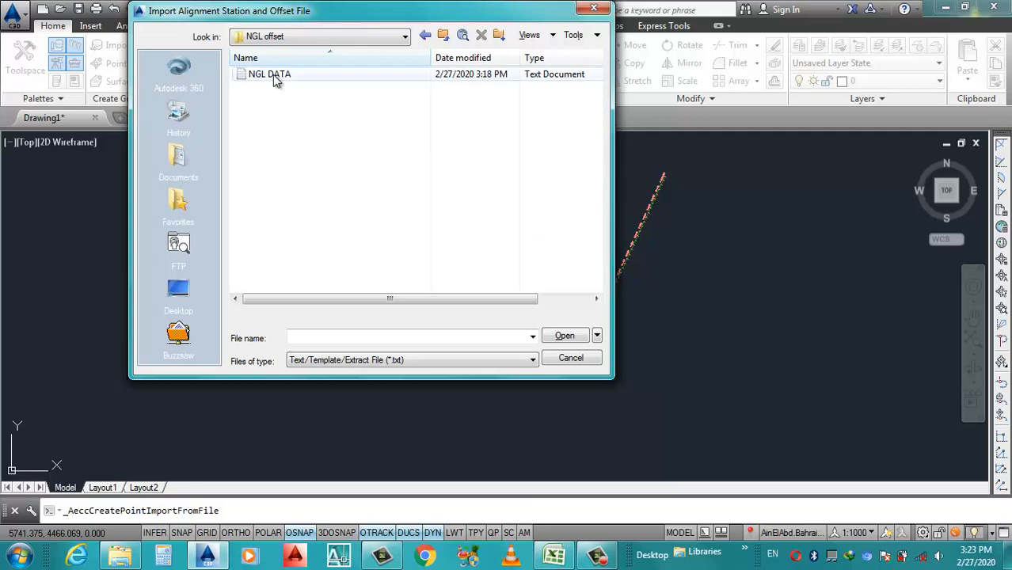
{"action": "left_click", "coordinate": [272, 74]}
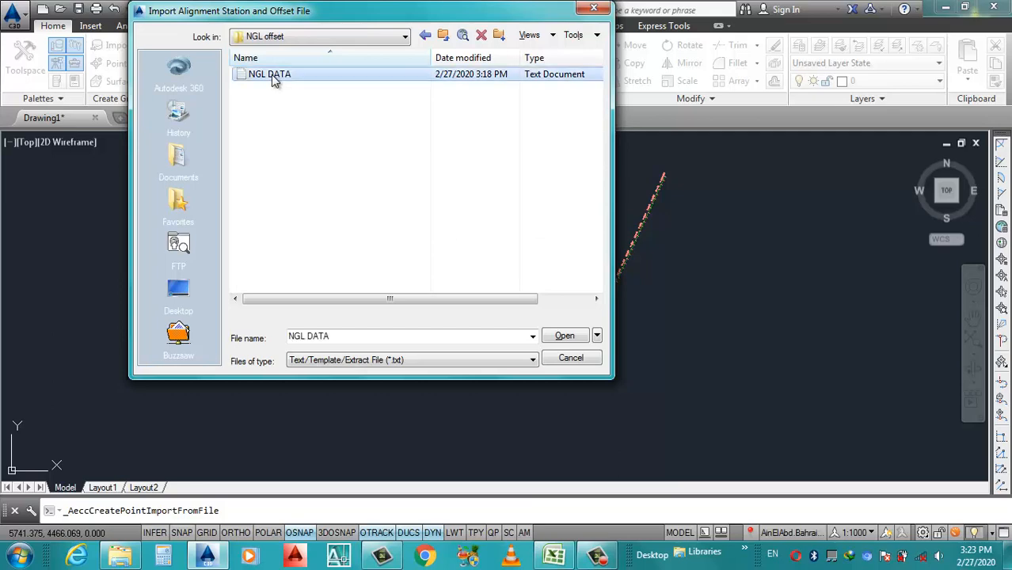
{"action": "left_click", "coordinate": [565, 338]}
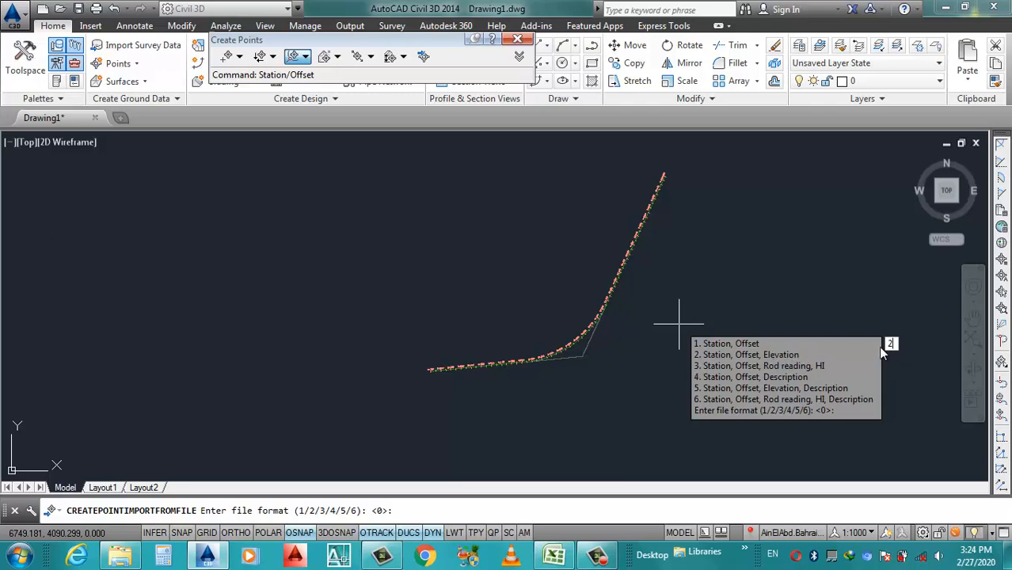
- Import the points onto the Road 1 alignment using the Station, Offset, Elevation format, comma delimiter and default -99999 invalid indicators
{"action": "key", "text": "Return"}
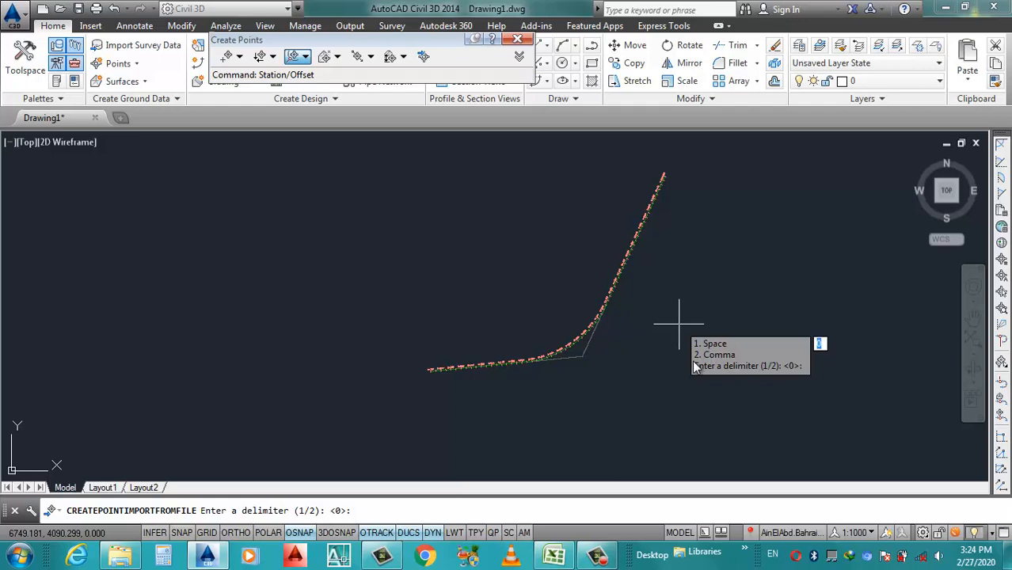
{"action": "type", "text": "2"}
{"action": "key", "text": "Return"}
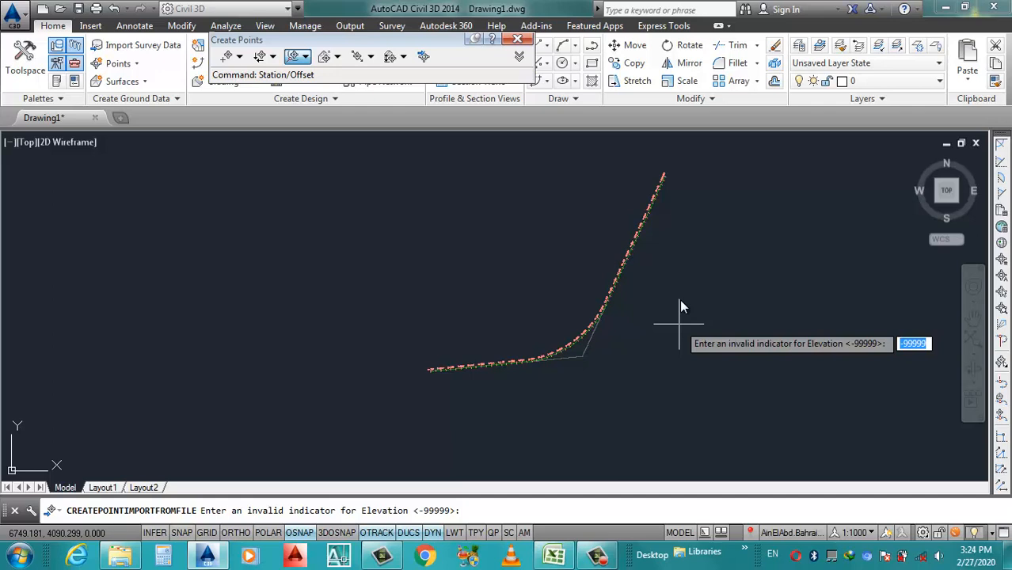
{"action": "key", "text": "Return"}
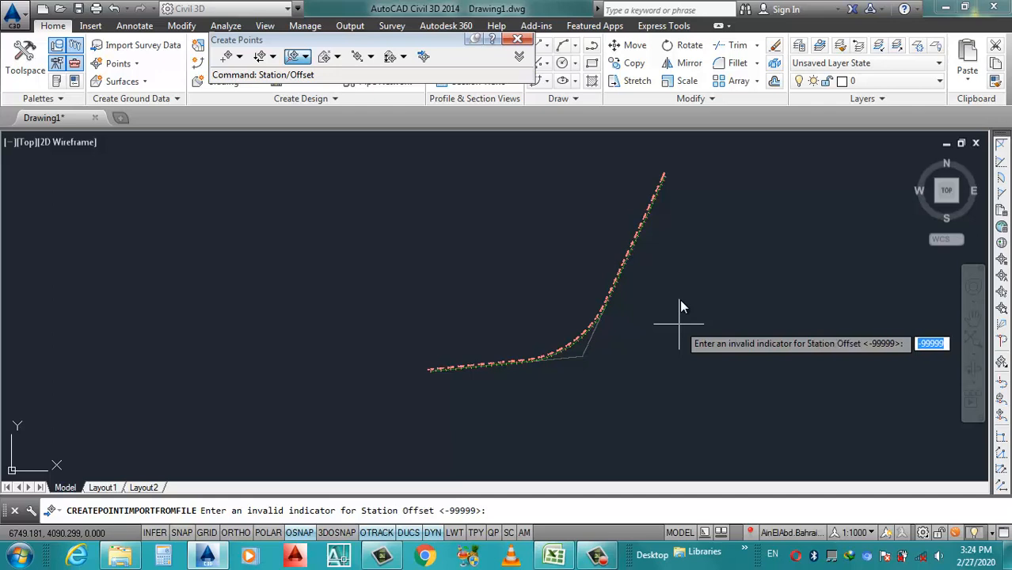
{"action": "key", "text": "Return"}
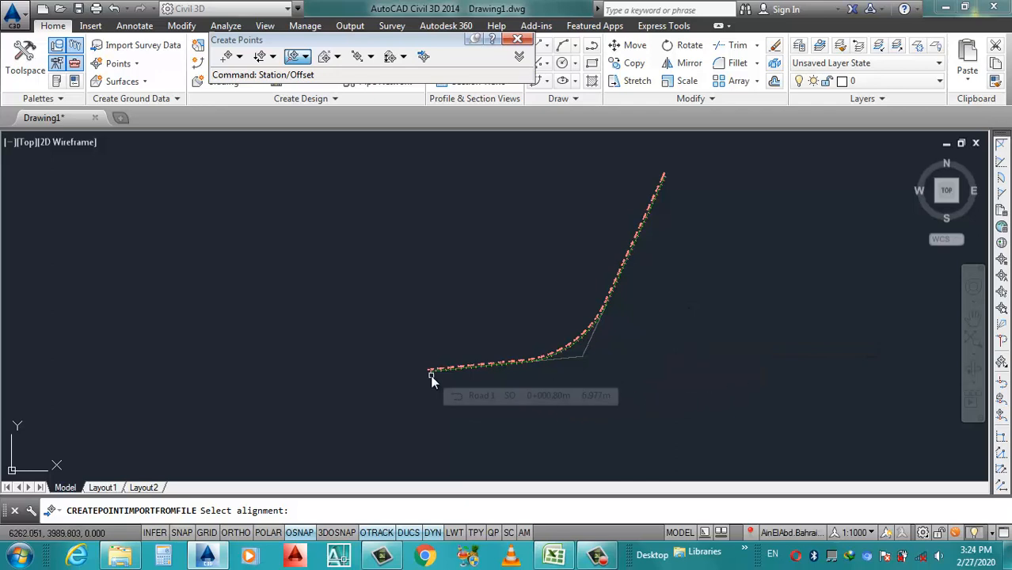
{"action": "scroll", "coordinate": [437, 383], "scroll_direction": "up", "scroll_amount": 6}
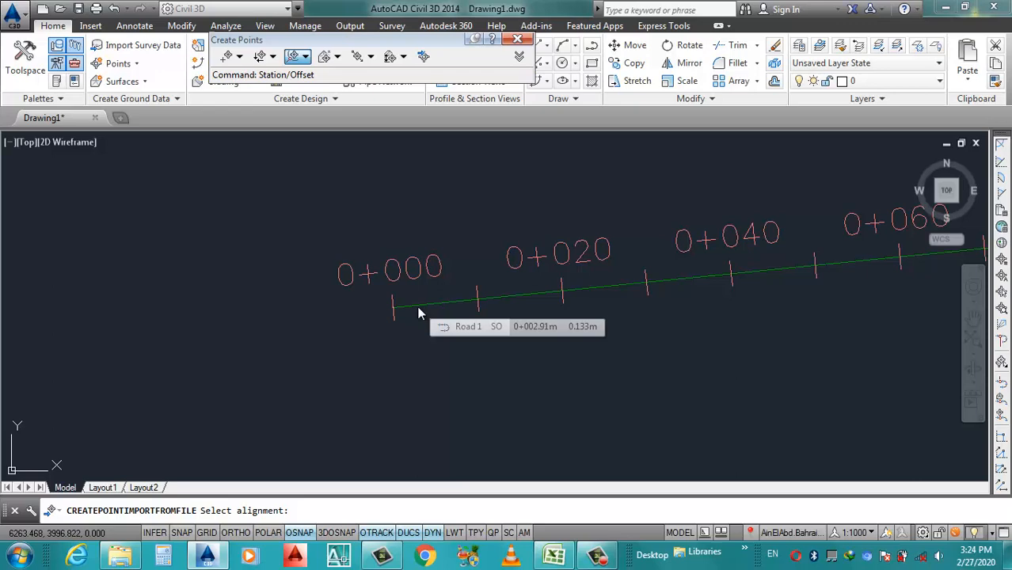
{"action": "left_click", "coordinate": [420, 313]}
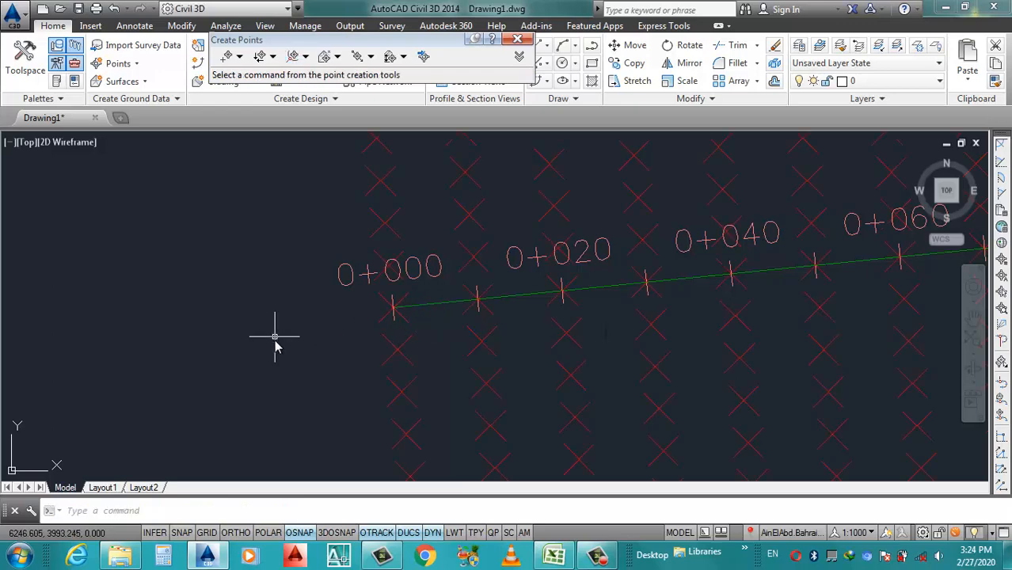
- Examine the imported points along Road 1, checking the rows around station 0+600 and from station 0+000 onward
{"action": "scroll", "coordinate": [321, 352], "scroll_direction": "down", "scroll_amount": 5}
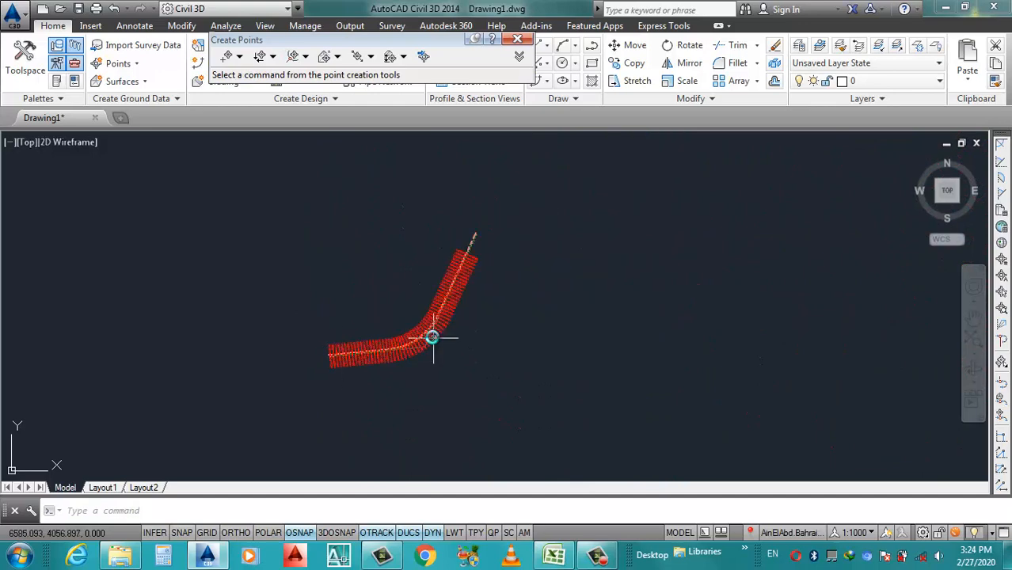
{"action": "scroll", "coordinate": [431, 334], "scroll_direction": "up", "scroll_amount": 2}
{"action": "scroll", "coordinate": [481, 208], "scroll_direction": "up", "scroll_amount": 8}
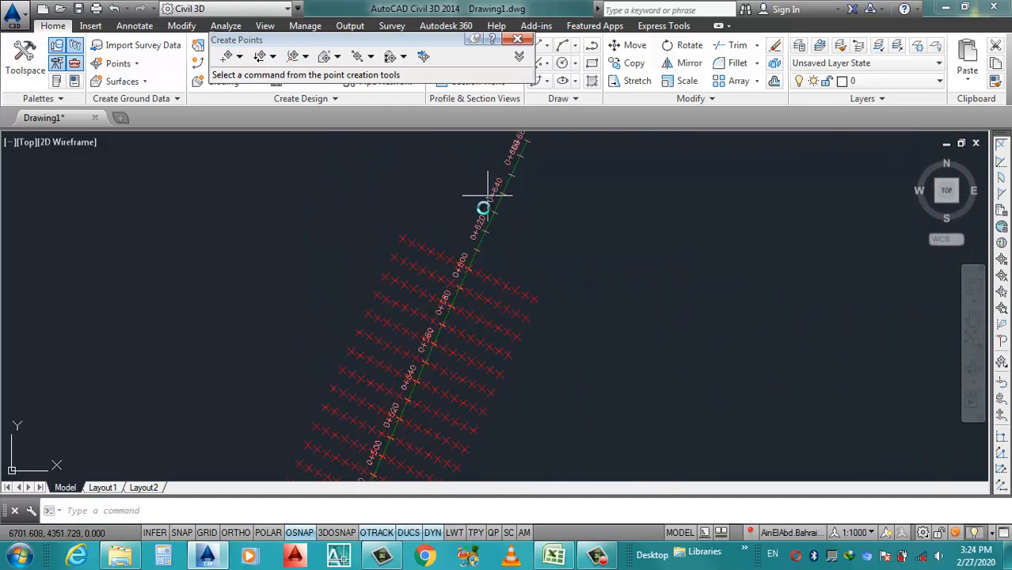
{"action": "scroll", "coordinate": [476, 336], "scroll_direction": "down", "scroll_amount": 3}
{"action": "scroll", "coordinate": [476, 335], "scroll_direction": "up", "scroll_amount": 6}
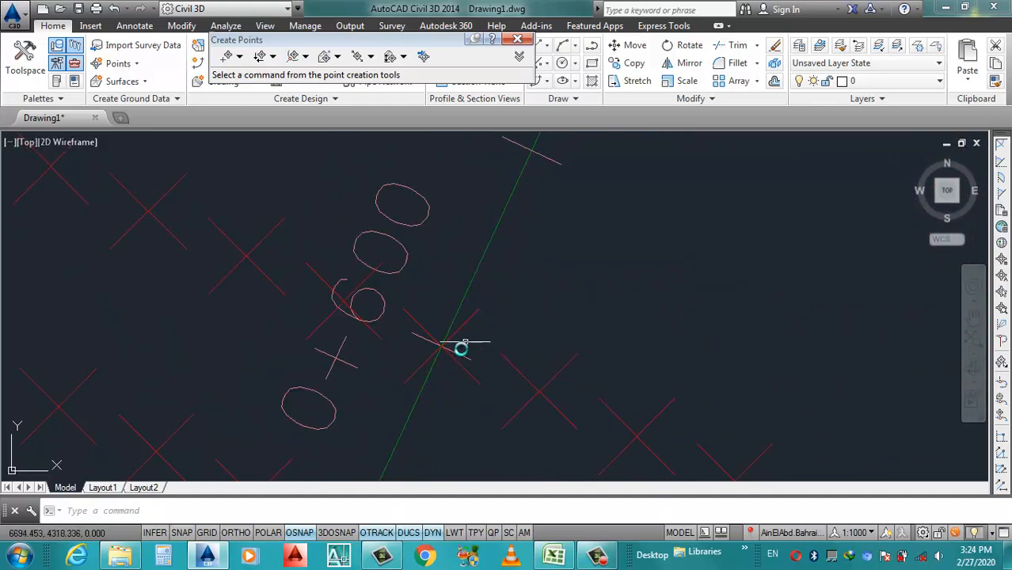
{"action": "scroll", "coordinate": [438, 349], "scroll_direction": "down", "scroll_amount": 3}
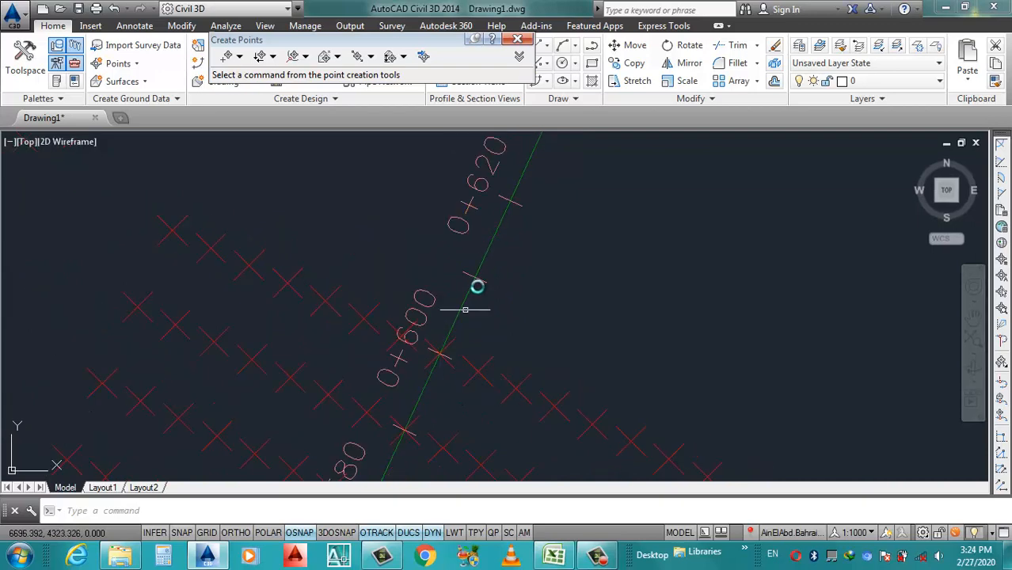
{"action": "scroll", "coordinate": [483, 296], "scroll_direction": "down", "scroll_amount": 3}
{"action": "scroll", "coordinate": [468, 293], "scroll_direction": "up", "scroll_amount": 2}
{"action": "scroll", "coordinate": [468, 293], "scroll_direction": "down", "scroll_amount": 5}
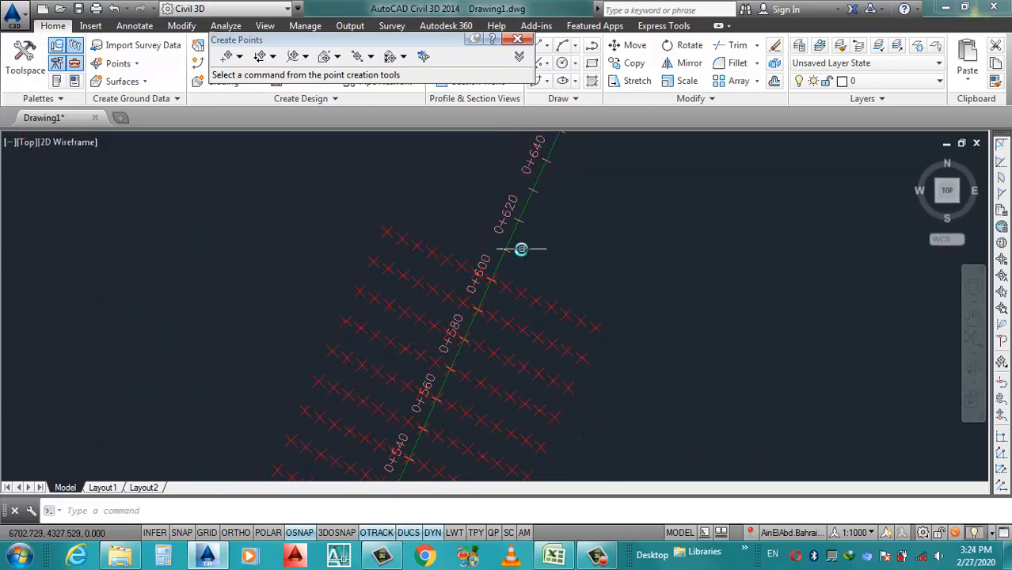
{"action": "scroll", "coordinate": [481, 249], "scroll_direction": "up", "scroll_amount": 4}
{"action": "scroll", "coordinate": [386, 302], "scroll_direction": "up", "scroll_amount": 6}
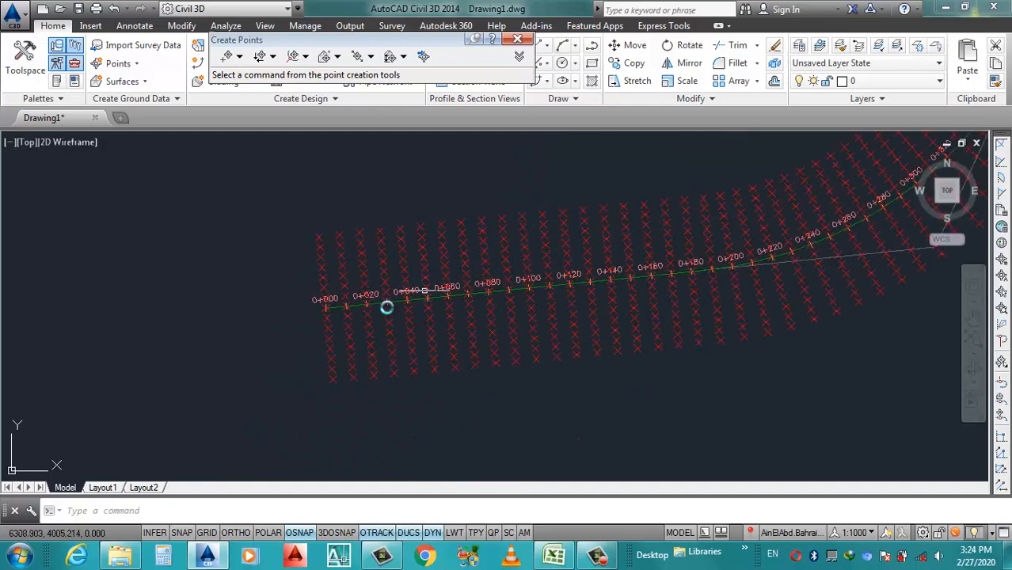
{"action": "scroll", "coordinate": [359, 345], "scroll_direction": "down", "scroll_amount": 5}
{"action": "scroll", "coordinate": [360, 344], "scroll_direction": "up", "scroll_amount": 4}
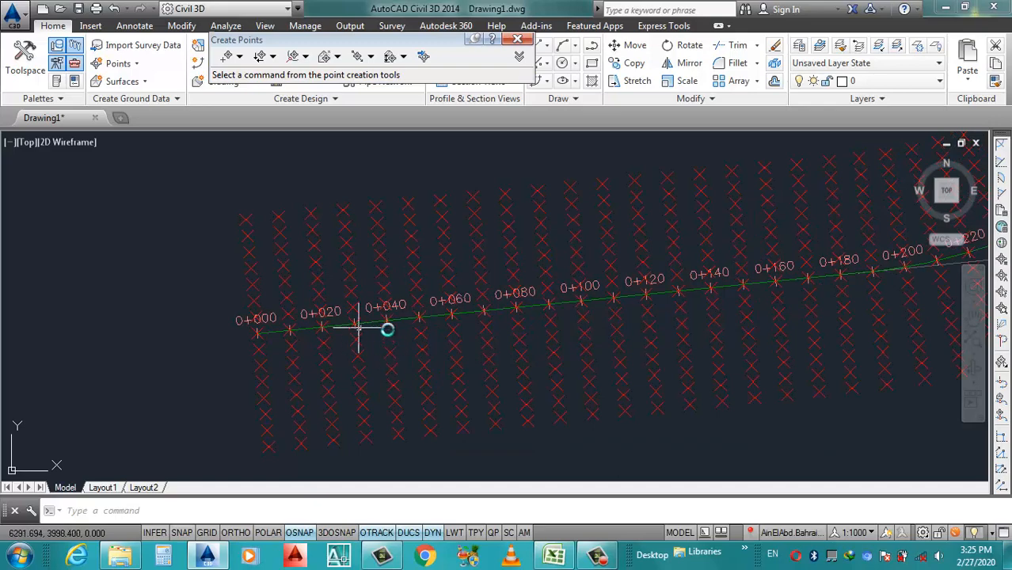
{"action": "scroll", "coordinate": [388, 330], "scroll_direction": "down", "scroll_amount": 5}
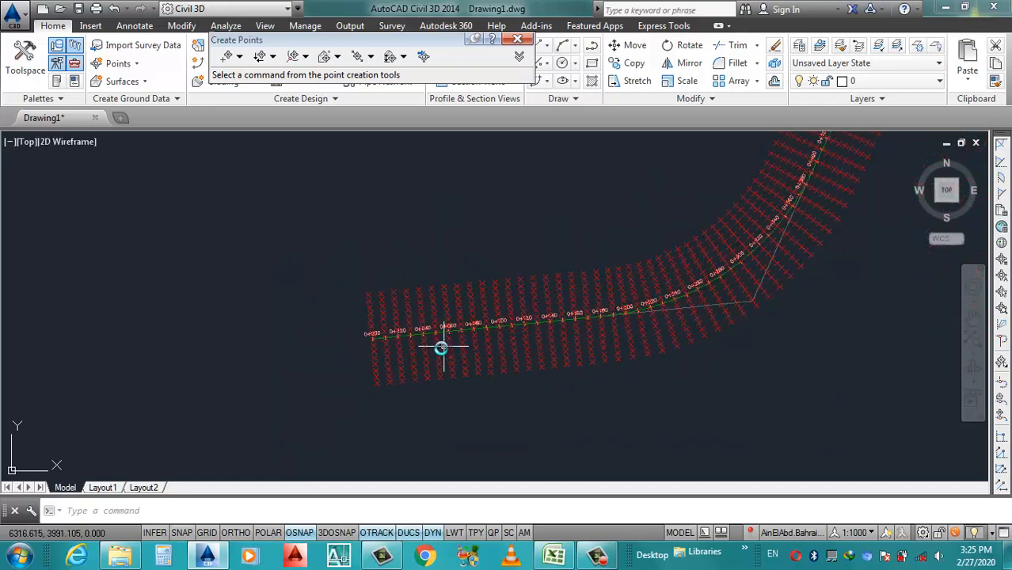
- View the Coordinate NGL workbook in the Coordinate Data folder, close it and minimize the N.G.L workbook
{"action": "left_click", "coordinate": [119, 554]}
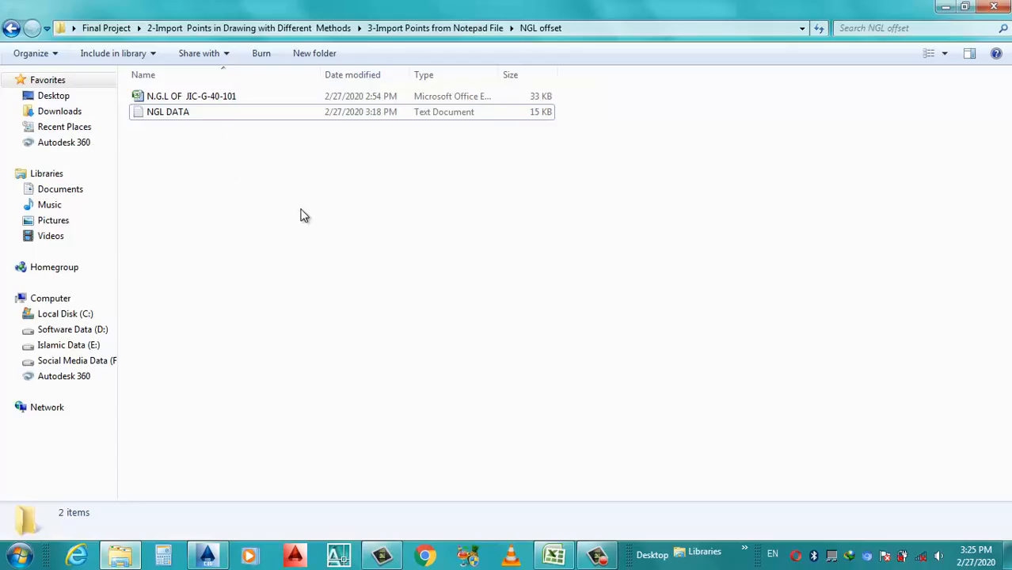
{"action": "key", "text": "BackSpace"}
{"action": "double_click", "coordinate": [211, 95]}
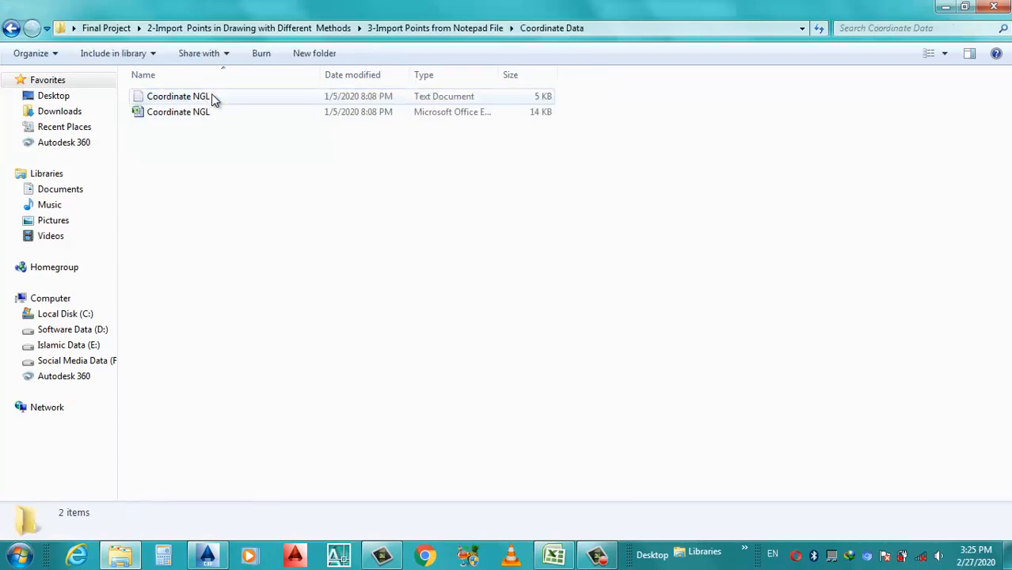
{"action": "double_click", "coordinate": [197, 115]}
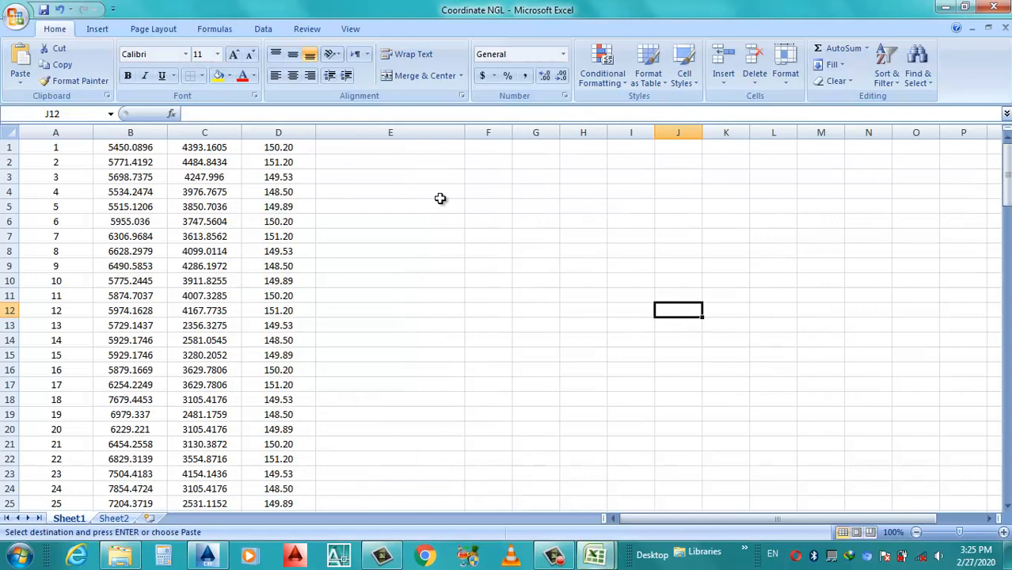
{"action": "left_click", "coordinate": [440, 198]}
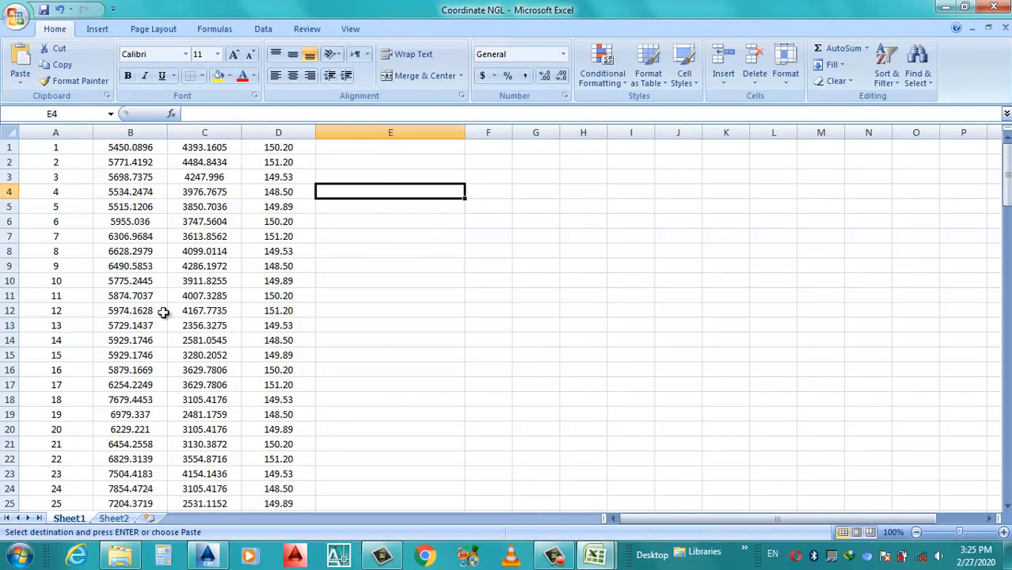
{"action": "left_click", "coordinate": [998, 6]}
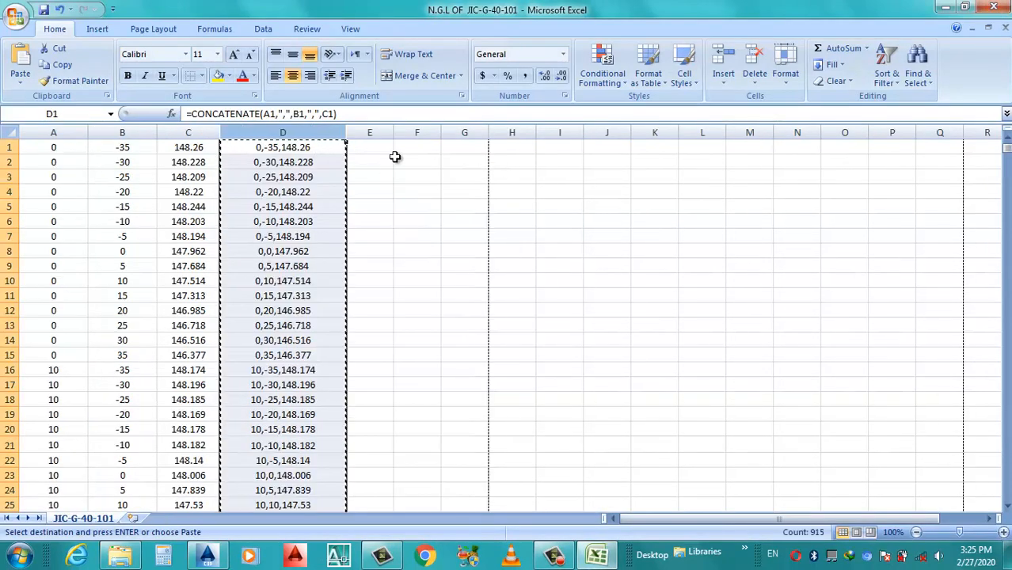
{"action": "left_click", "coordinate": [946, 6]}
- View the comma-separated values in the Coordinate NGL text file and close it
{"action": "double_click", "coordinate": [210, 96]}
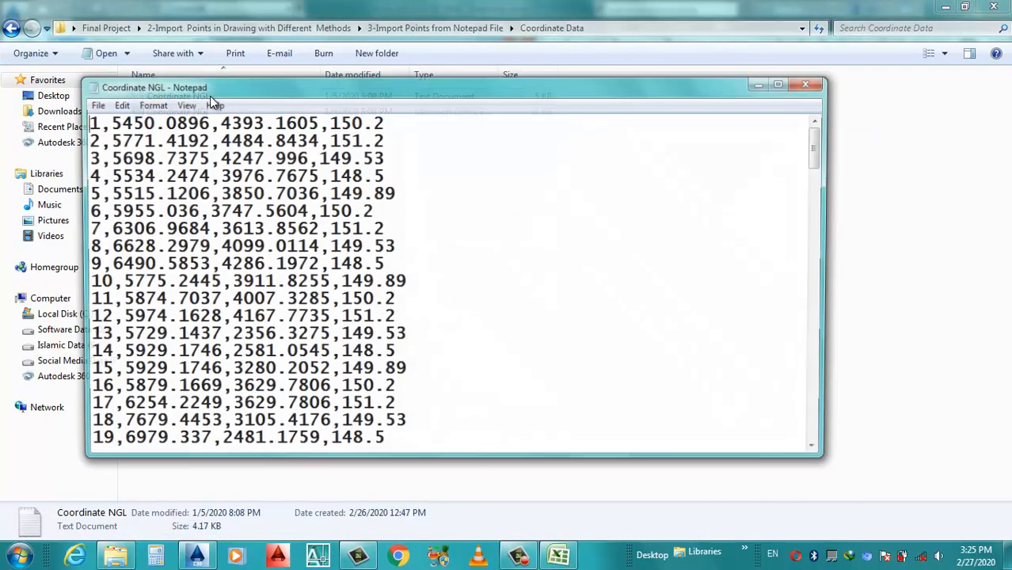
{"action": "left_click", "coordinate": [809, 83]}
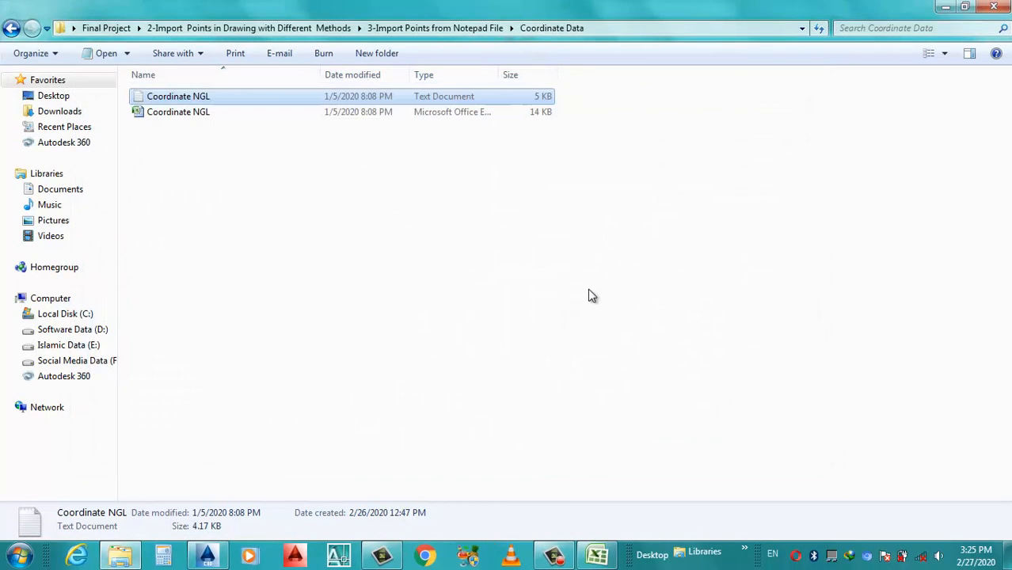
{"action": "left_click", "coordinate": [622, 270]}
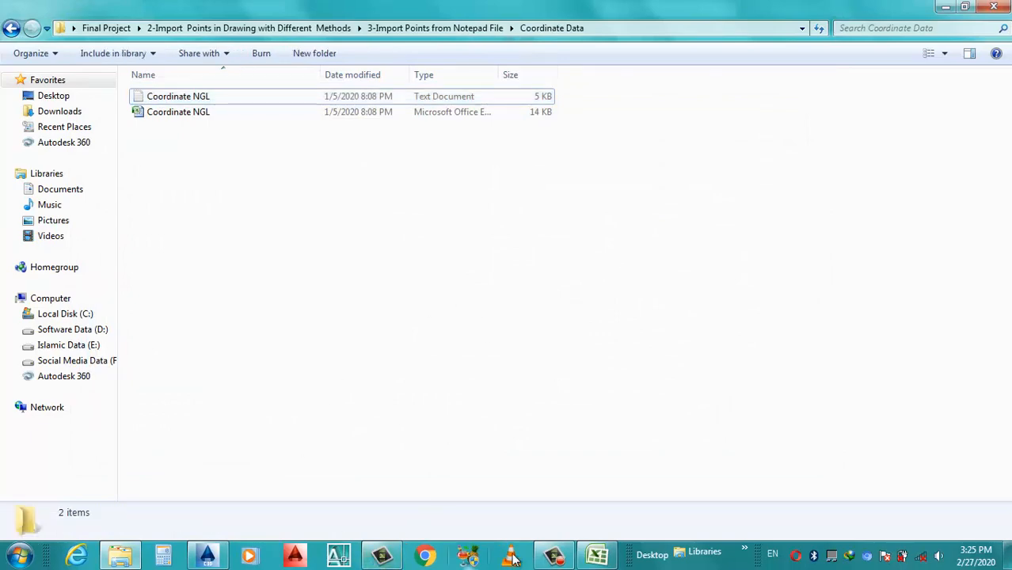
- Switch back to Civil 3D and examine the point rows near the start of the Road 1 alignment
{"action": "left_click", "coordinate": [207, 556]}
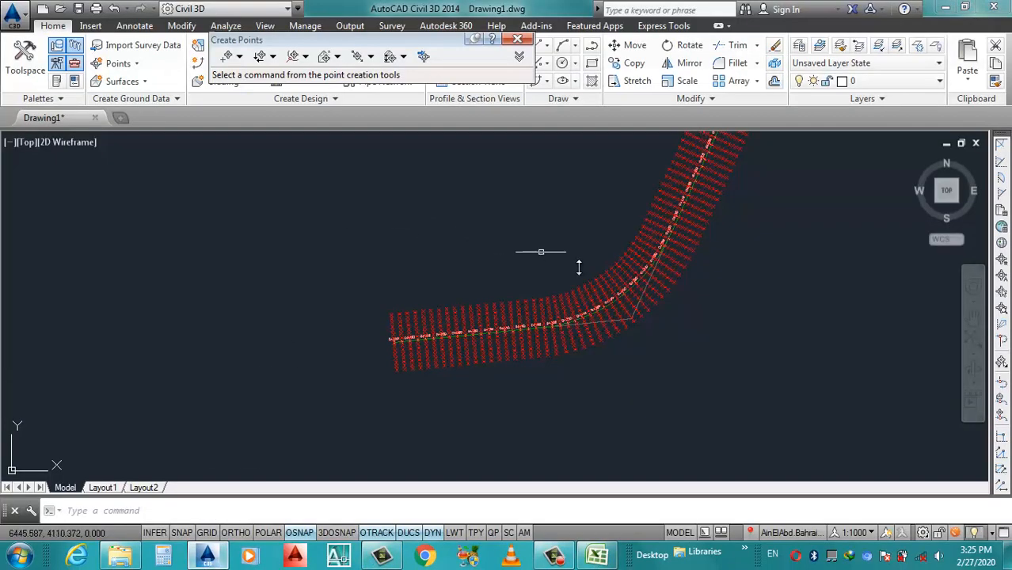
{"action": "scroll", "coordinate": [595, 285], "scroll_direction": "up", "scroll_amount": 3}
{"action": "scroll", "coordinate": [558, 331], "scroll_direction": "down", "scroll_amount": 3}
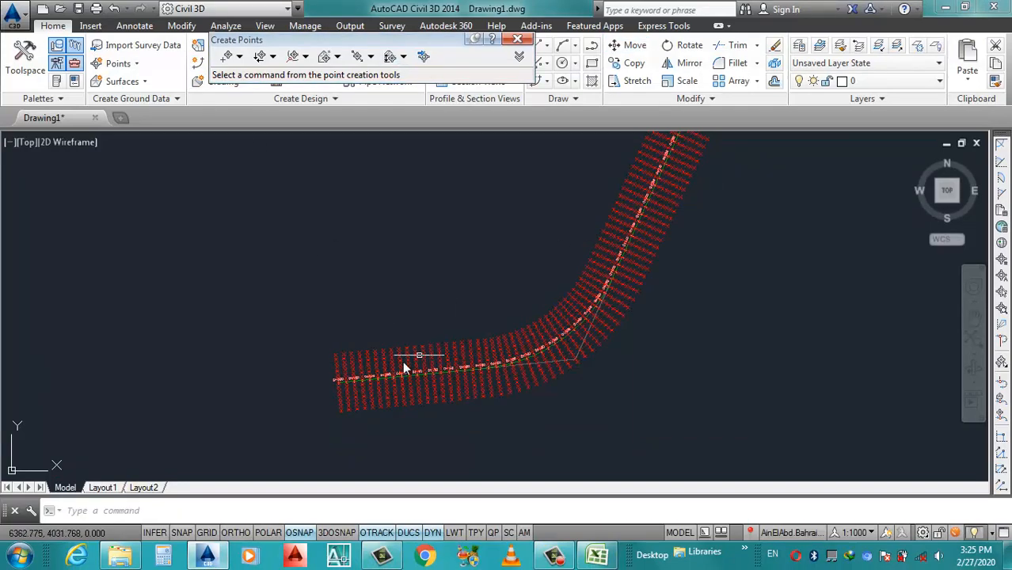
{"action": "scroll", "coordinate": [388, 371], "scroll_direction": "up", "scroll_amount": 1}
{"action": "scroll", "coordinate": [334, 406], "scroll_direction": "up", "scroll_amount": 2}
{"action": "scroll", "coordinate": [334, 403], "scroll_direction": "down", "scroll_amount": 1}
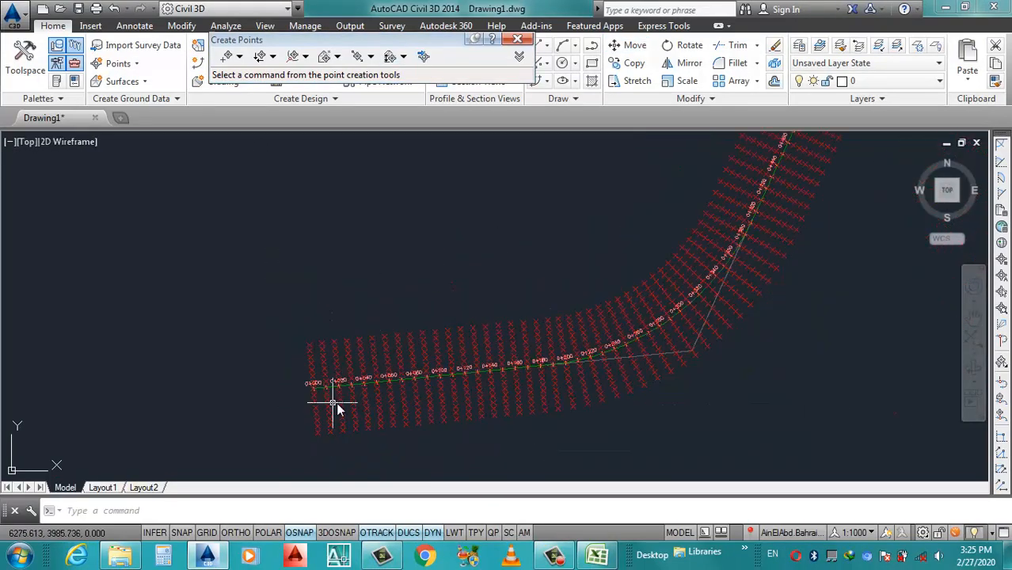
{"action": "scroll", "coordinate": [305, 408], "scroll_direction": "up", "scroll_amount": 4}
{"action": "scroll", "coordinate": [406, 332], "scroll_direction": "down", "scroll_amount": 2}
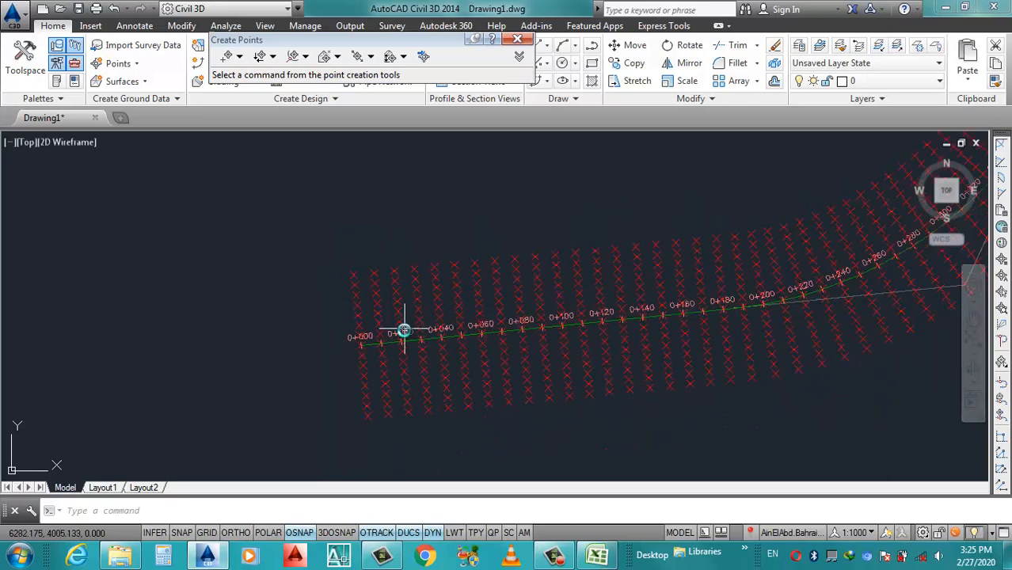
{"action": "scroll", "coordinate": [400, 340], "scroll_direction": "up", "scroll_amount": 3}
{"action": "scroll", "coordinate": [364, 372], "scroll_direction": "down", "scroll_amount": 3}
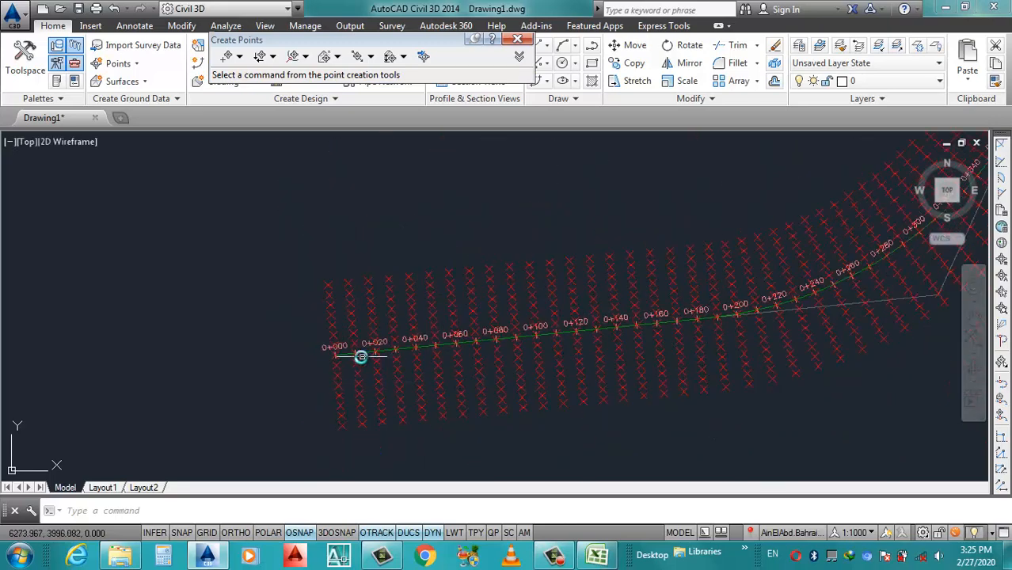
- Select the outermost point of the row at station 0+000 and open the properties of its _All Points group
{"action": "scroll", "coordinate": [372, 364], "scroll_direction": "down", "scroll_amount": 3}
{"action": "scroll", "coordinate": [375, 370], "scroll_direction": "down", "scroll_amount": 1}
{"action": "scroll", "coordinate": [332, 312], "scroll_direction": "up", "scroll_amount": 5}
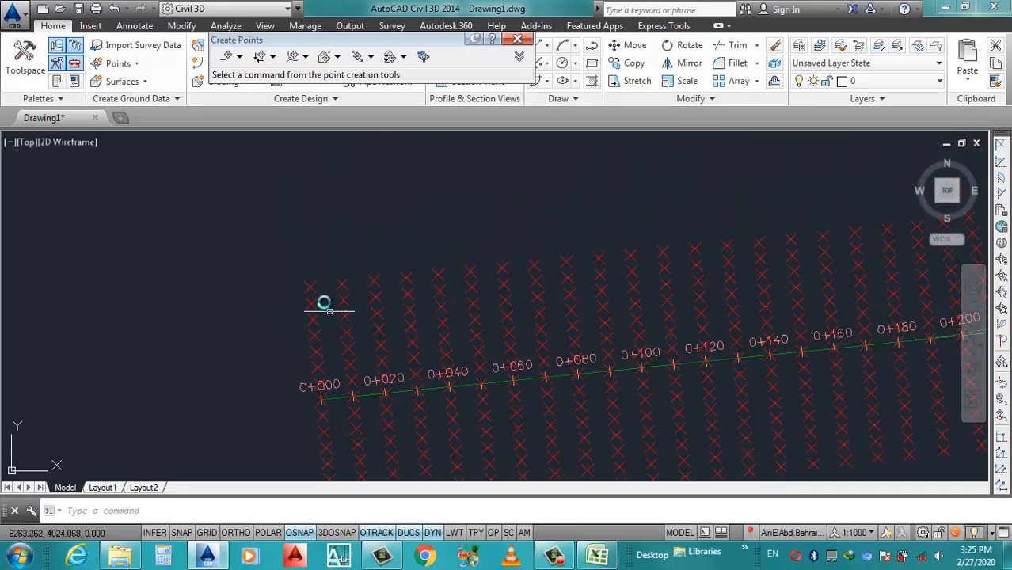
{"action": "scroll", "coordinate": [324, 304], "scroll_direction": "up", "scroll_amount": 5}
{"action": "left_click", "coordinate": [324, 215]}
{"action": "left_click", "coordinate": [268, 255]}
{"action": "scroll", "coordinate": [295, 355], "scroll_direction": "down", "scroll_amount": 8}
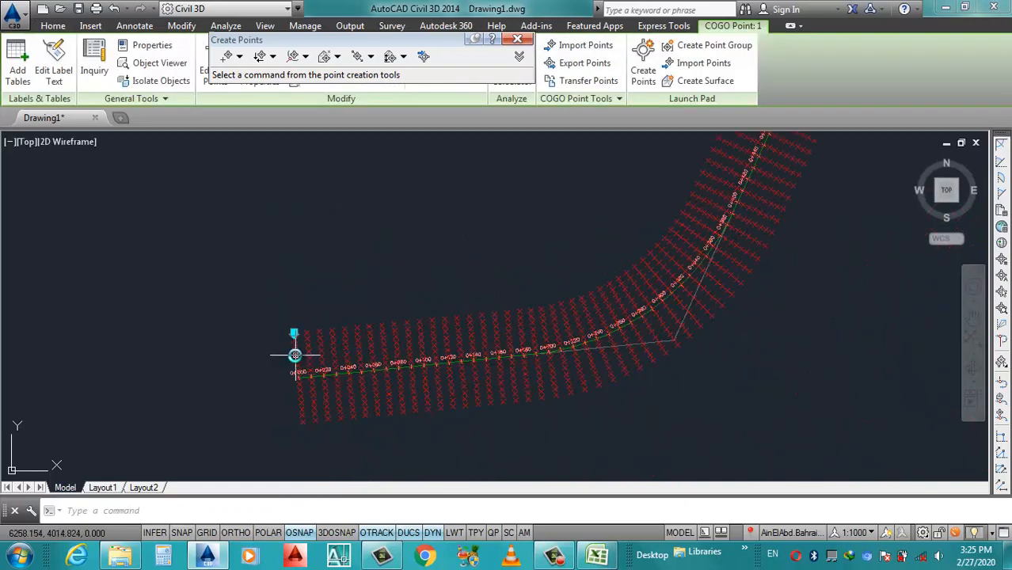
{"action": "right_click", "coordinate": [294, 338]}
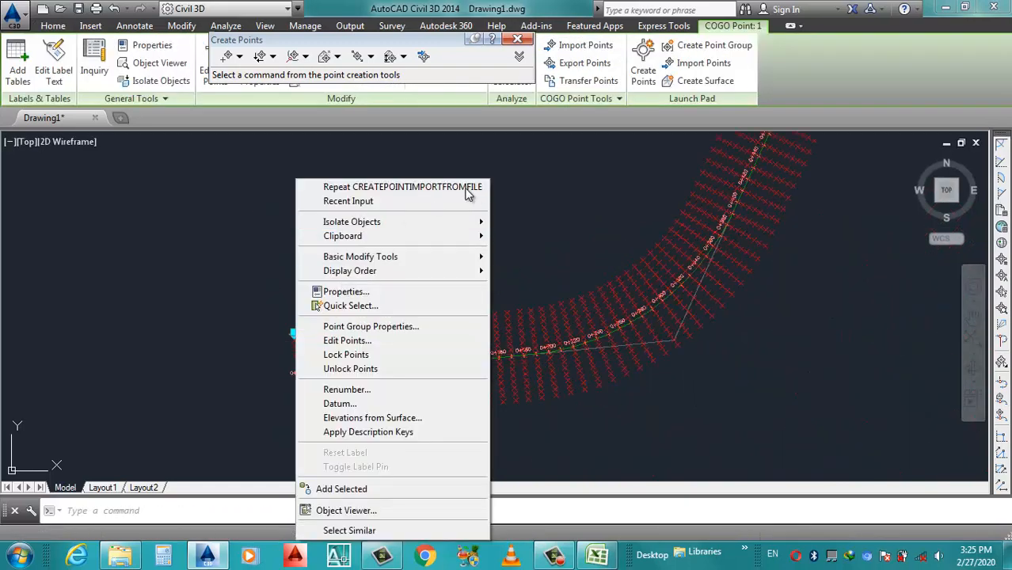
{"action": "left_click", "coordinate": [391, 327]}
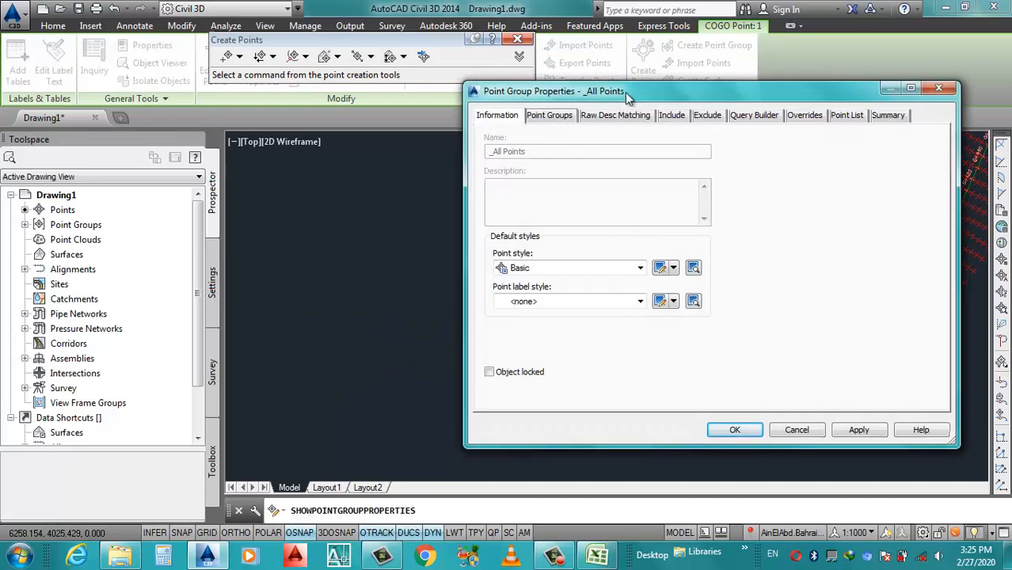
{"action": "left_click_drag", "start_coordinate": [624, 91], "coordinate": [573, 153]}
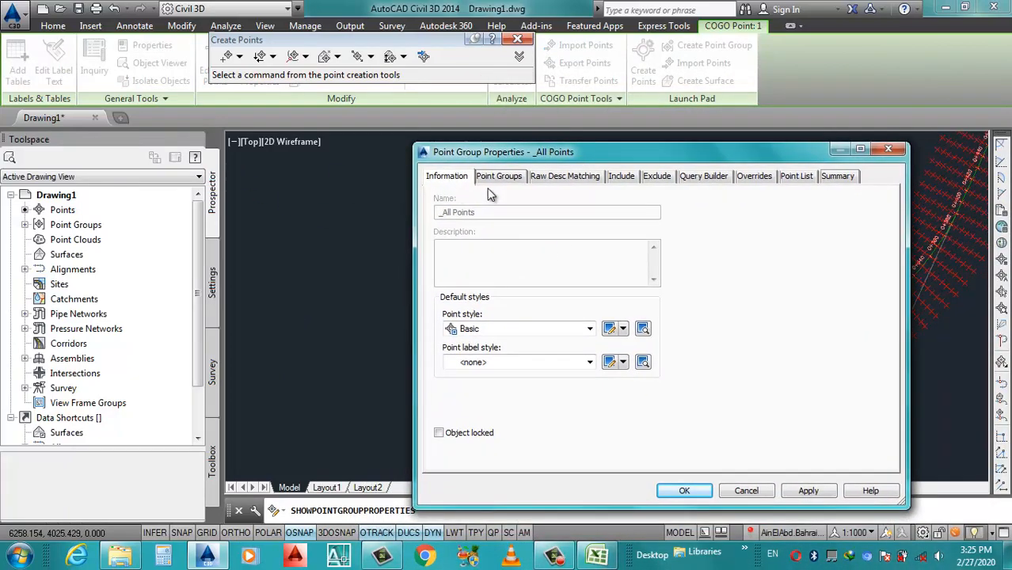
- Set the point style of the _All Points group to Benchmark and apply it
{"action": "left_click", "coordinate": [521, 329]}
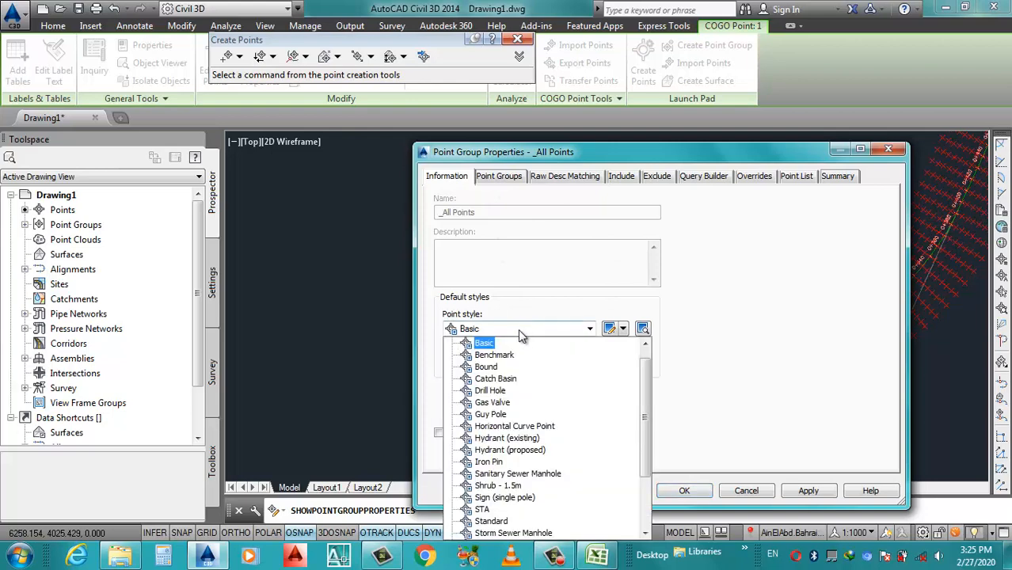
{"action": "left_click", "coordinate": [498, 355]}
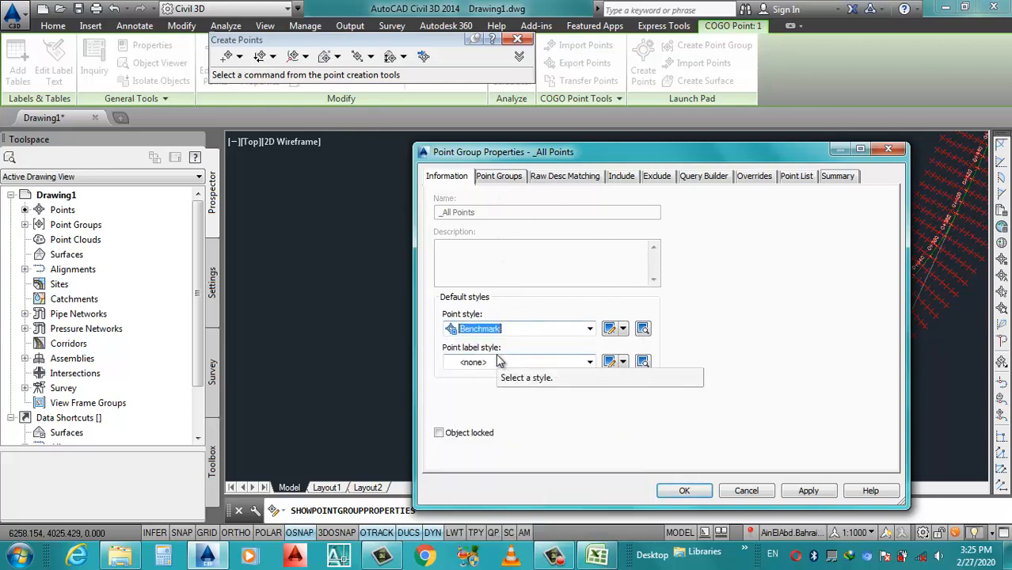
{"action": "left_click", "coordinate": [808, 487]}
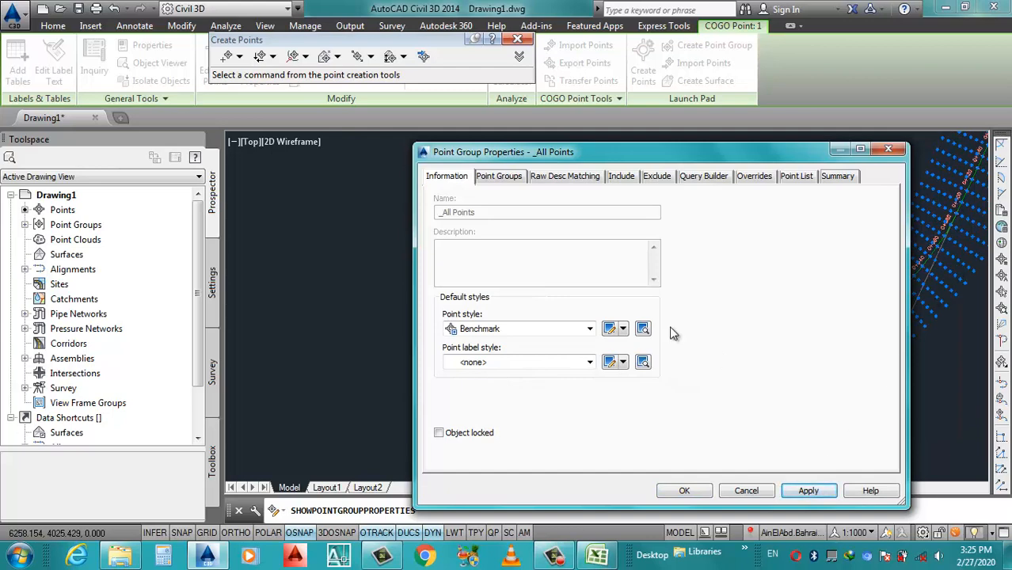
{"action": "mouse_move", "coordinate": [635, 149]}
{"action": "left_mouse_down"}
{"action": "mouse_move", "coordinate": [716, 491]}
{"action": "mouse_move", "coordinate": [626, 194]}
{"action": "mouse_move", "coordinate": [618, 133]}
{"action": "left_mouse_up"}
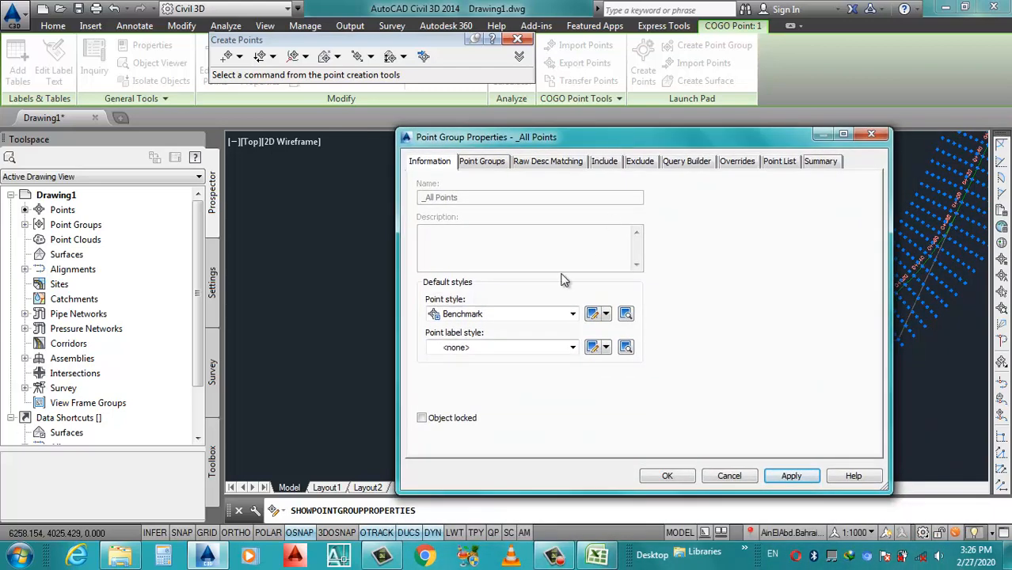
- Create a new point label style named with the author's first name followed by Point, and copy that name
{"action": "left_click", "coordinate": [519, 349]}
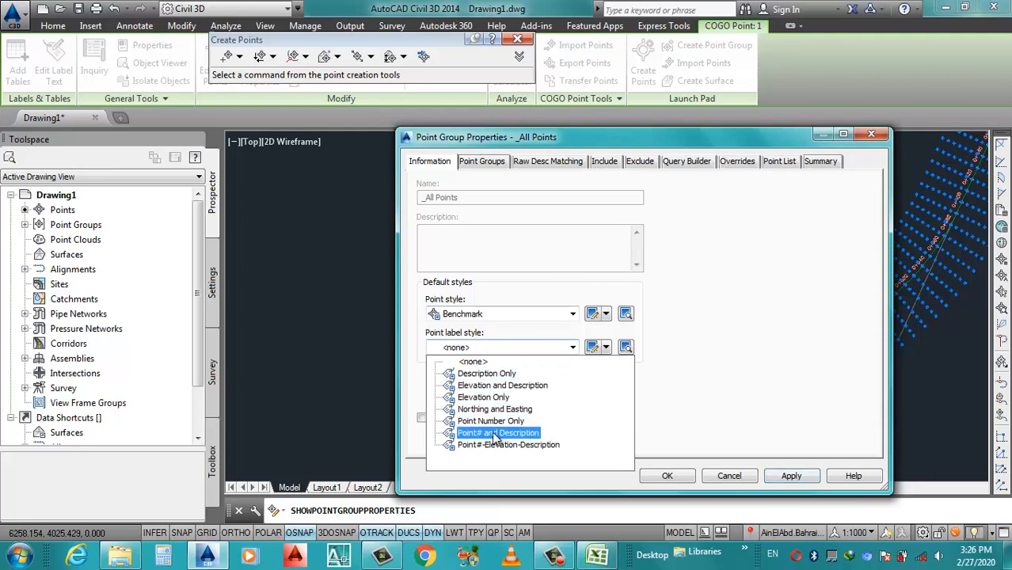
{"action": "left_click", "coordinate": [606, 348]}
{"action": "left_click", "coordinate": [616, 361]}
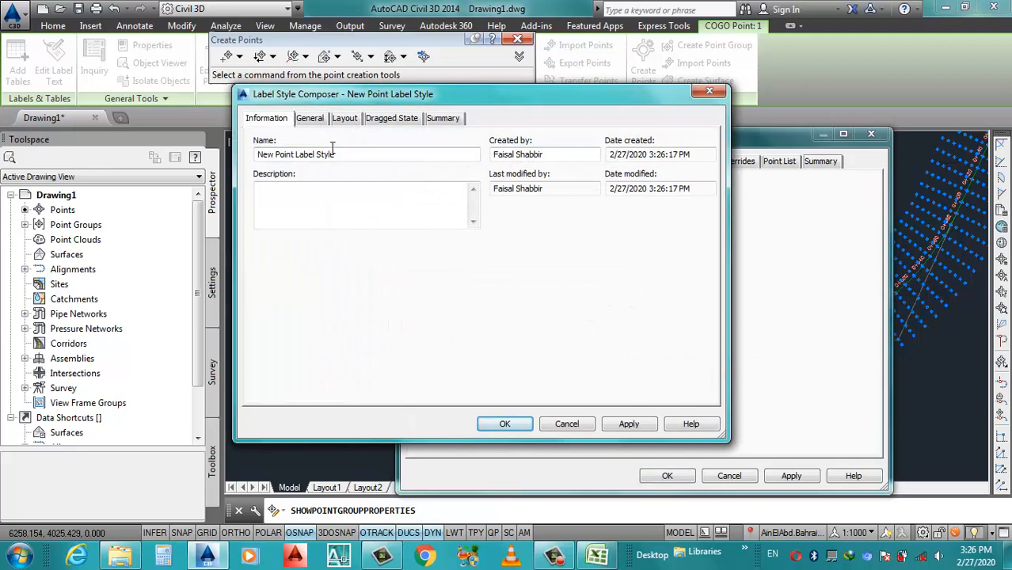
{"action": "left_click_drag", "start_coordinate": [335, 154], "coordinate": [248, 171]}
{"action": "type", "text": "Faisal Point"}
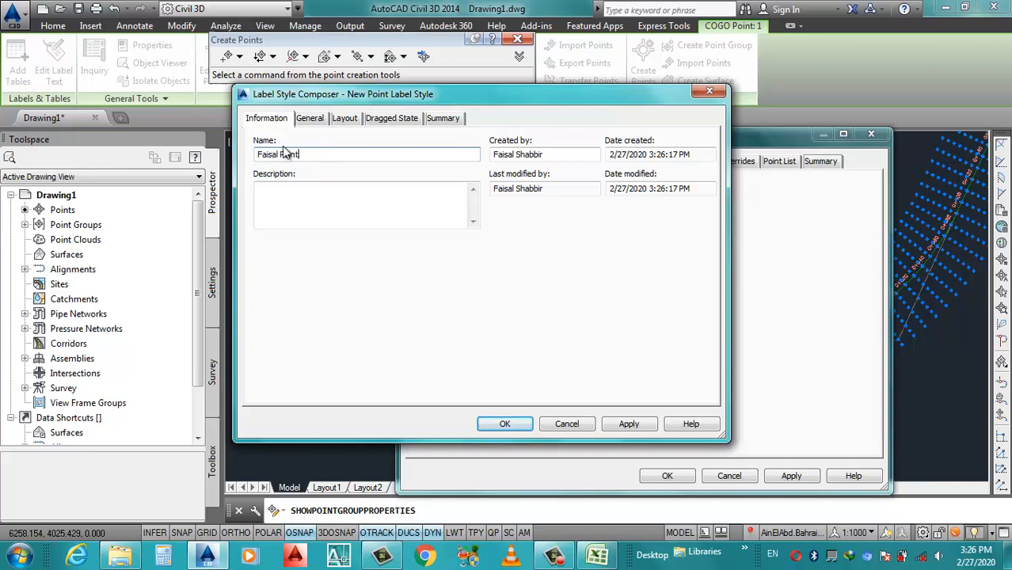
{"action": "left_click_drag", "start_coordinate": [305, 154], "coordinate": [218, 162]}
{"action": "key", "text": "ctrl+c"}
- Delete the Point Number and Point Elevation components from the new label style's layout
{"action": "left_click", "coordinate": [311, 119]}
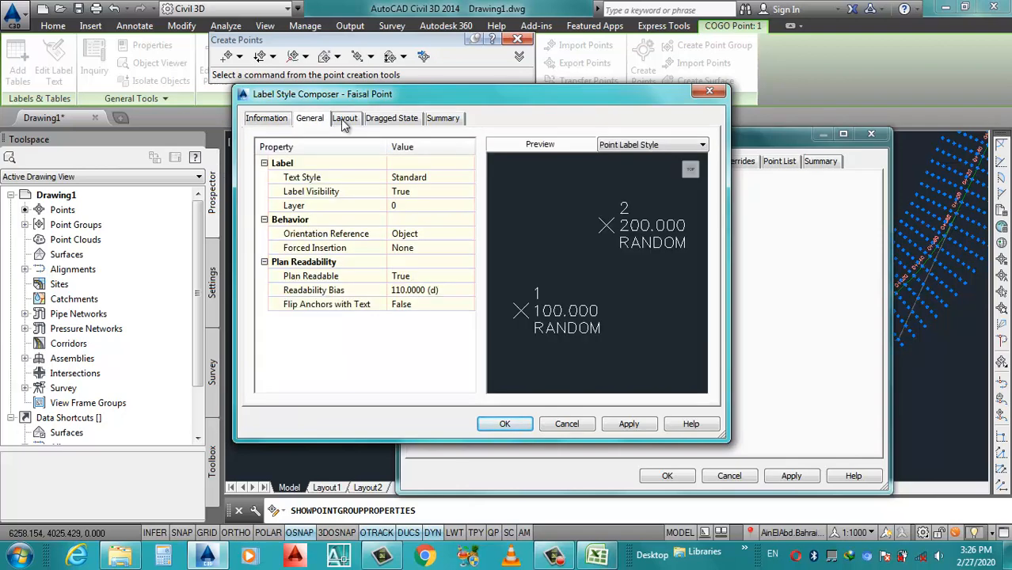
{"action": "left_click", "coordinate": [344, 118]}
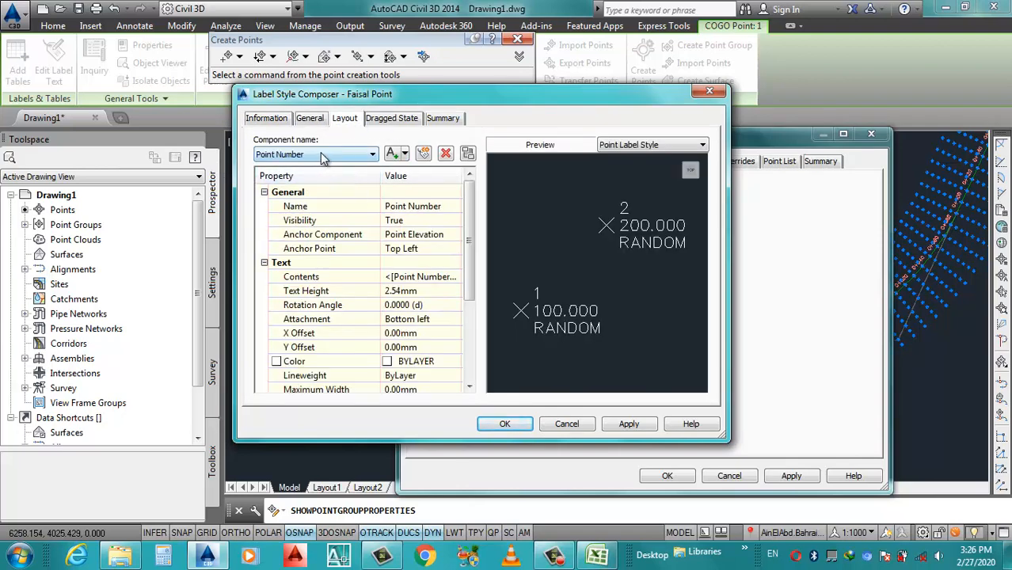
{"action": "left_click", "coordinate": [446, 154]}
{"action": "left_click", "coordinate": [445, 154]}
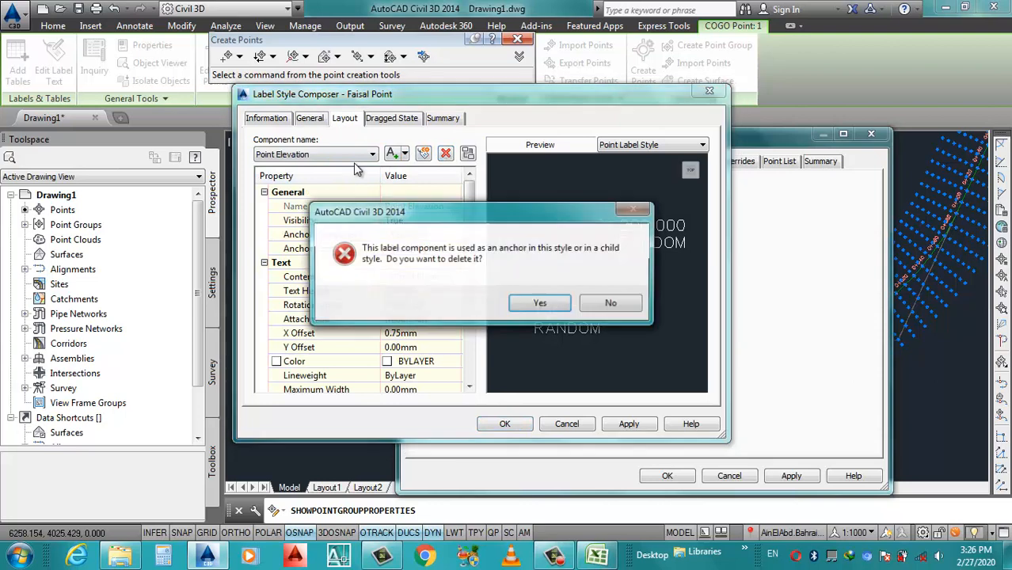
{"action": "left_click", "coordinate": [479, 302]}
- Rename the remaining Point Description component with the copied label style name
{"action": "left_click", "coordinate": [349, 158]}
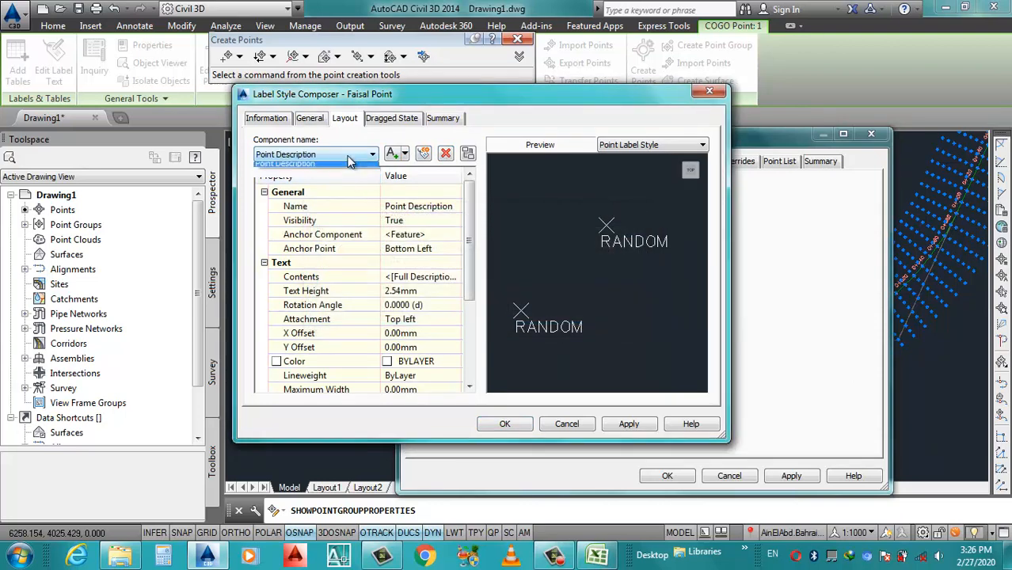
{"action": "left_click", "coordinate": [403, 206]}
{"action": "left_click", "coordinate": [421, 208]}
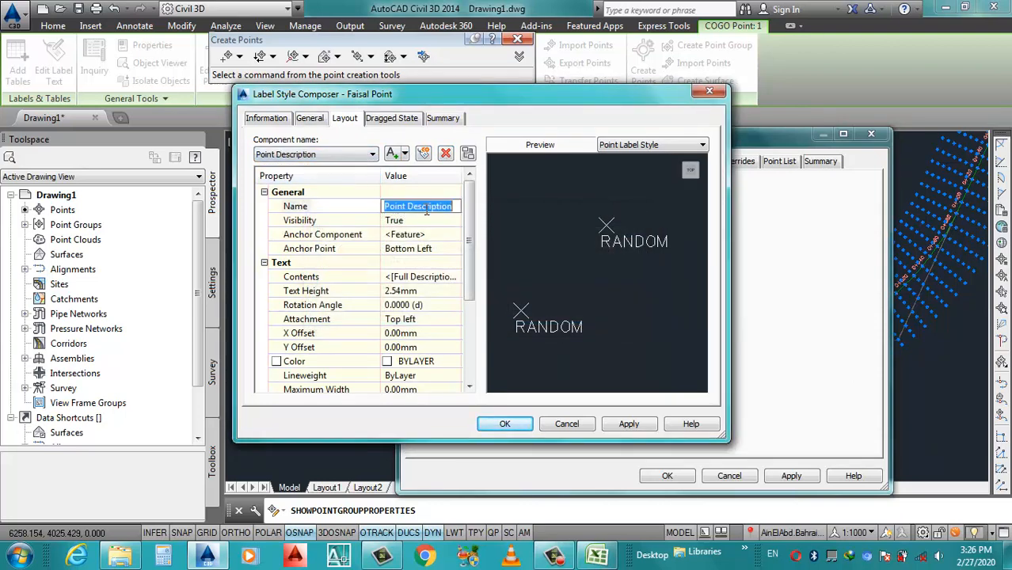
{"action": "key", "text": "ctrl+v"}
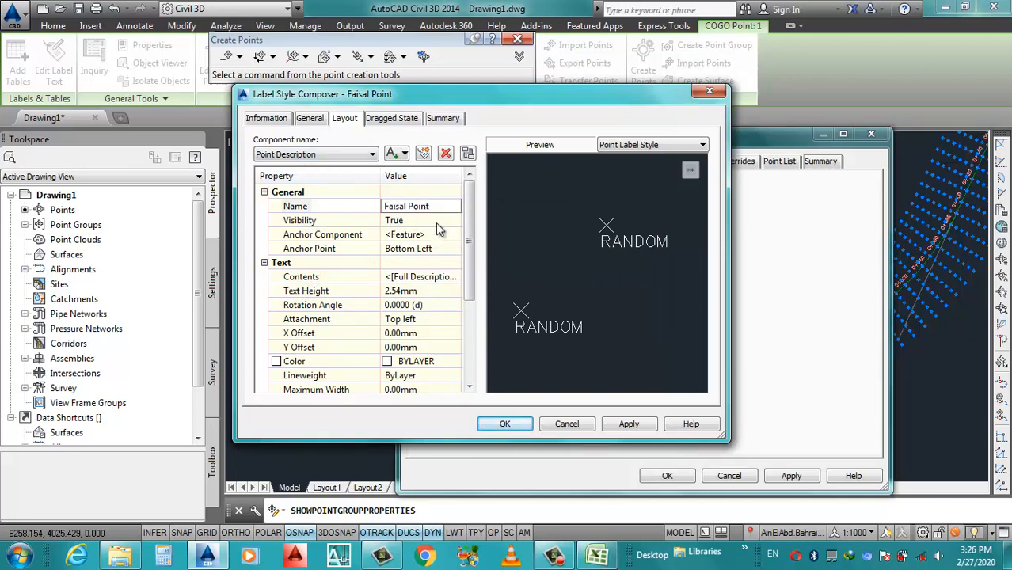
{"action": "left_click", "coordinate": [431, 222]}
{"action": "left_click", "coordinate": [315, 154]}
{"action": "left_click", "coordinate": [315, 151]}
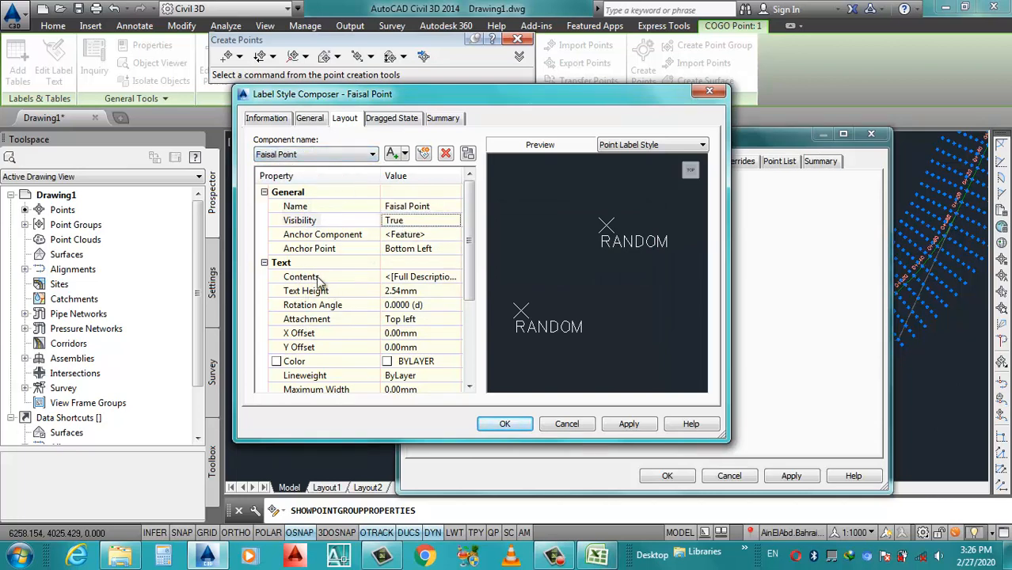
- Replace the component's text contents with four prefix lines: P.No=, El=, E= and N=
{"action": "left_click", "coordinate": [428, 278]}
{"action": "left_click", "coordinate": [455, 277]}
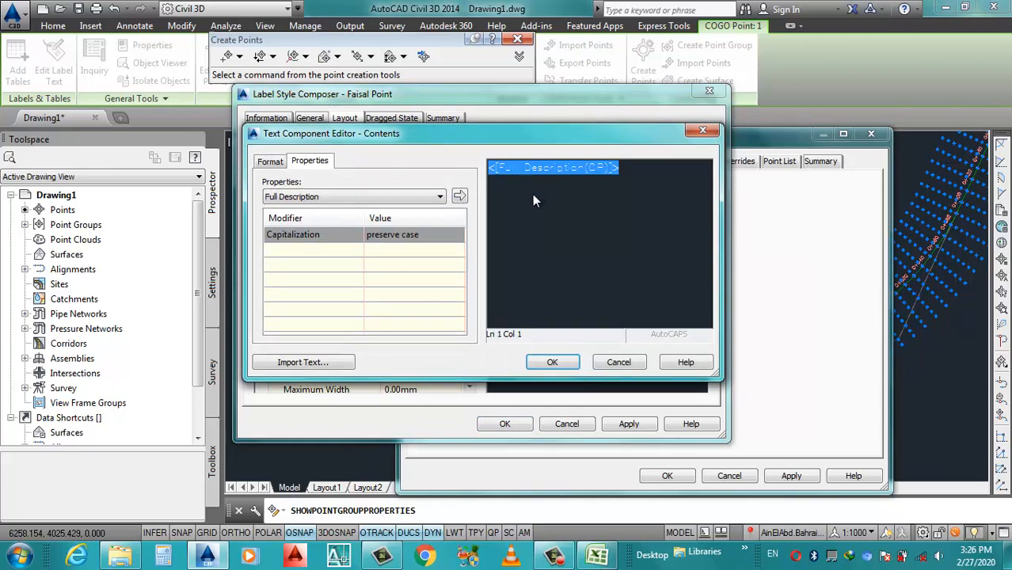
{"action": "key", "text": "Delete"}
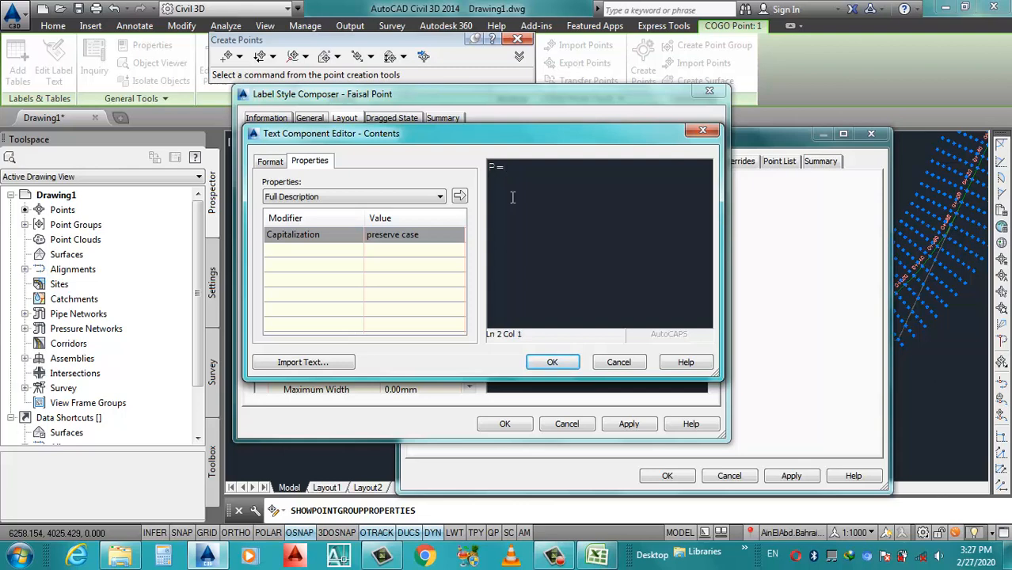
{"action": "type", "text": "="}
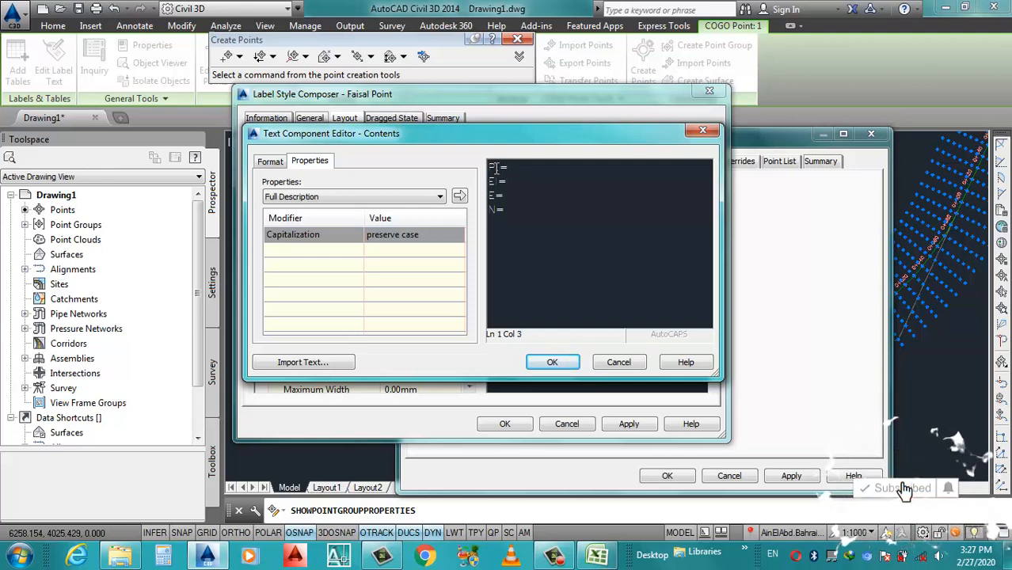
{"action": "type", "text": "No"}
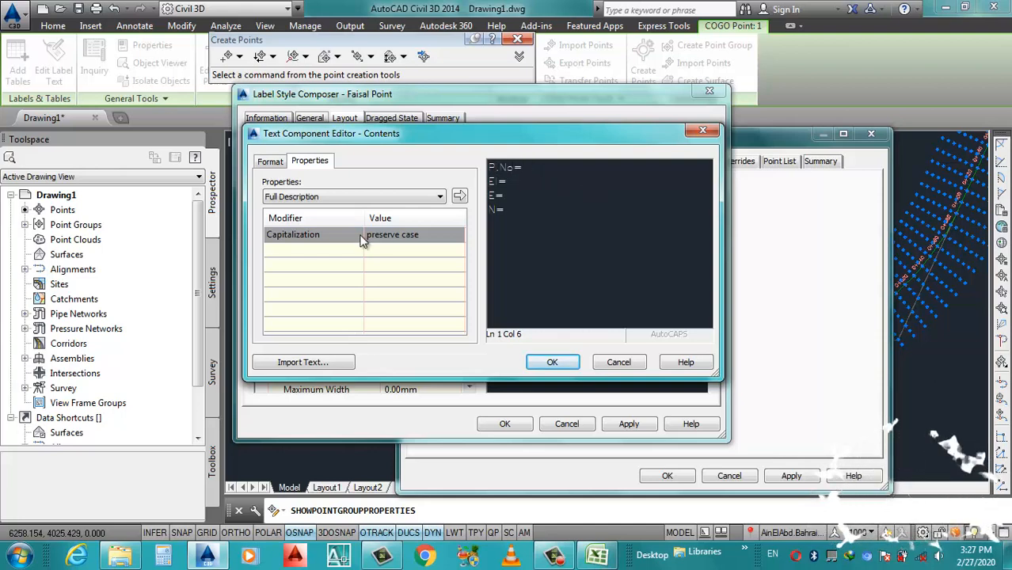
- Insert the Point Number property after P.No= in the label contents
{"action": "left_click", "coordinate": [323, 196]}
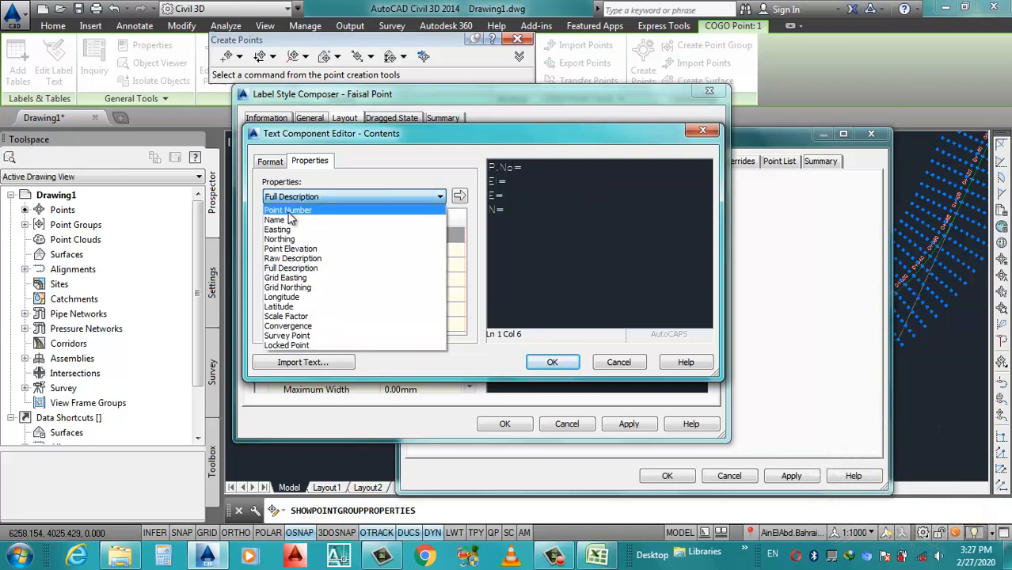
{"action": "left_click", "coordinate": [307, 211]}
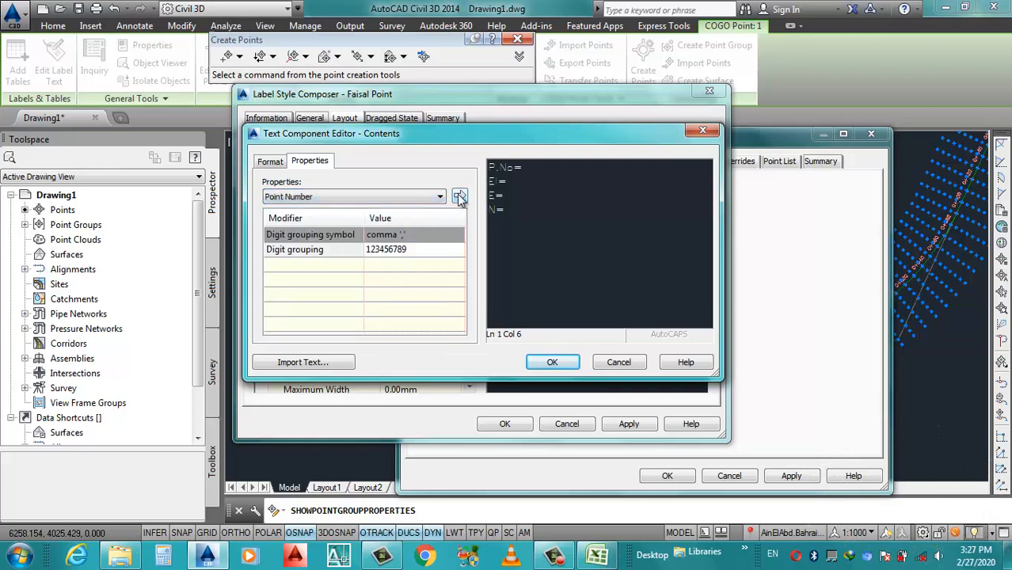
{"action": "left_click", "coordinate": [459, 196]}
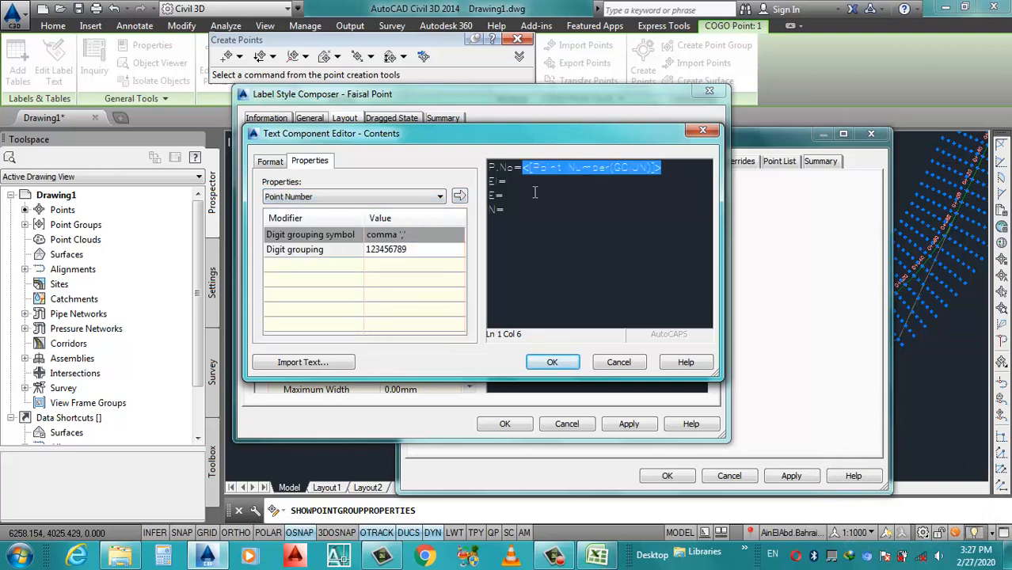
- Change the second line's prefix to EL= and insert the Point Elevation property with 0.001 precision after it
{"action": "left_click", "coordinate": [499, 181]}
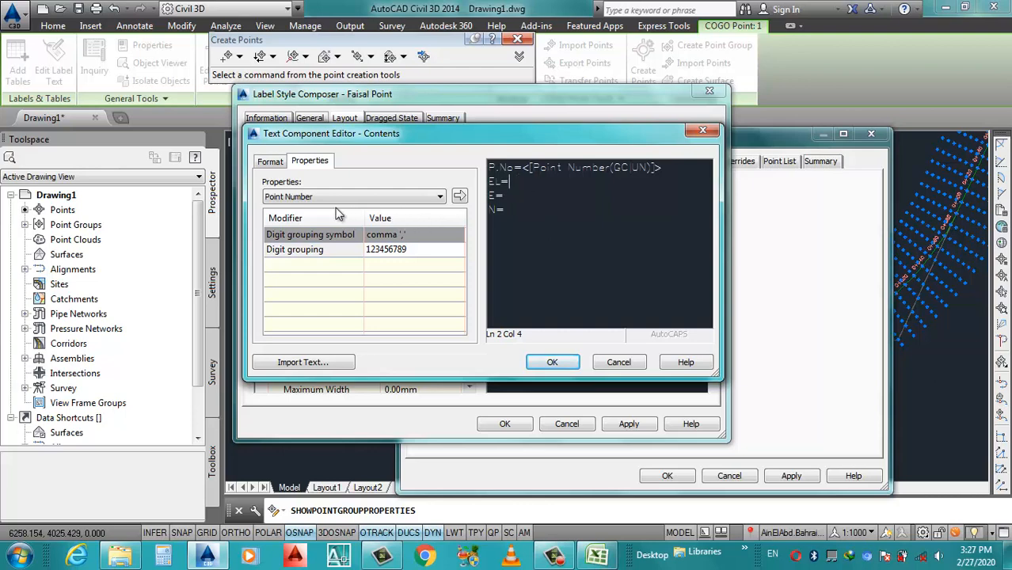
{"action": "left_click", "coordinate": [317, 197]}
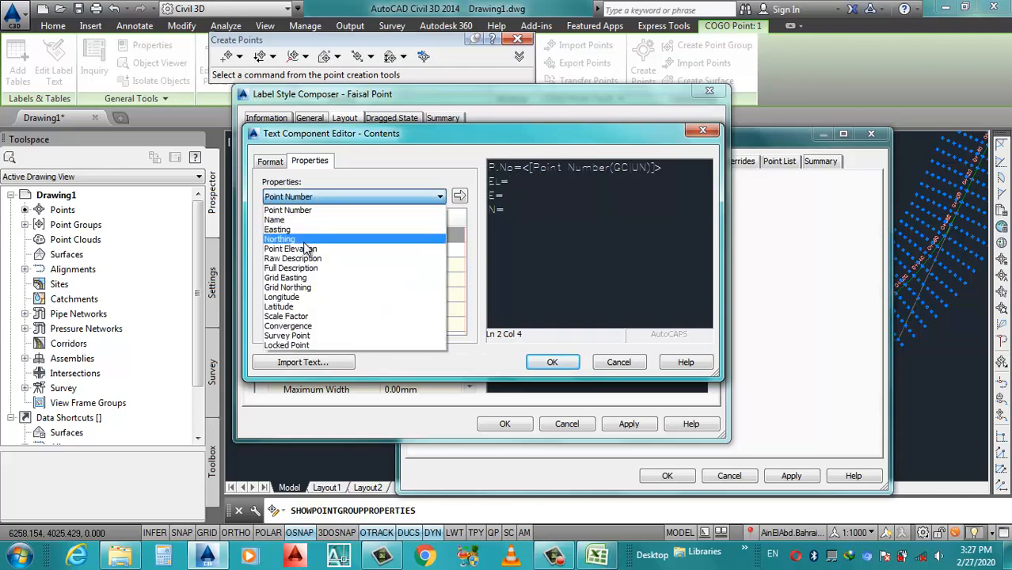
{"action": "left_click", "coordinate": [303, 249]}
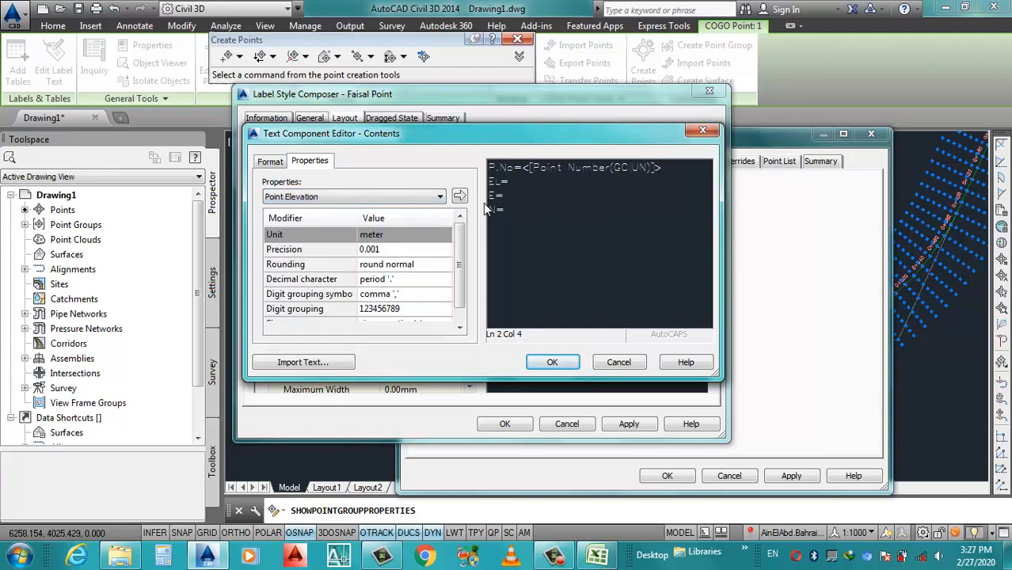
{"action": "left_click", "coordinate": [459, 196]}
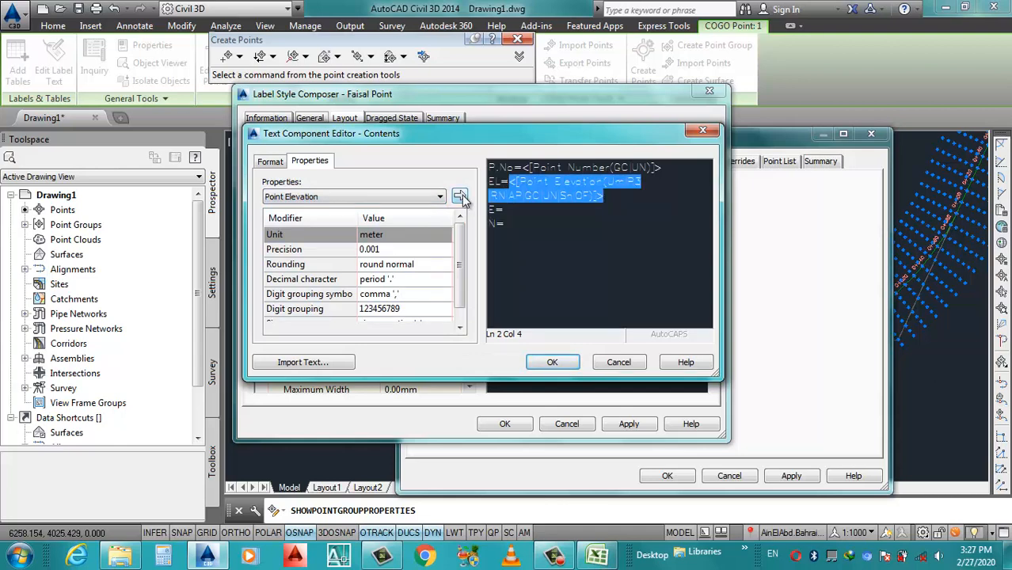
- Insert the Easting property with 0.001 precision after the E= prefix in the label contents
{"action": "left_click", "coordinate": [510, 209]}
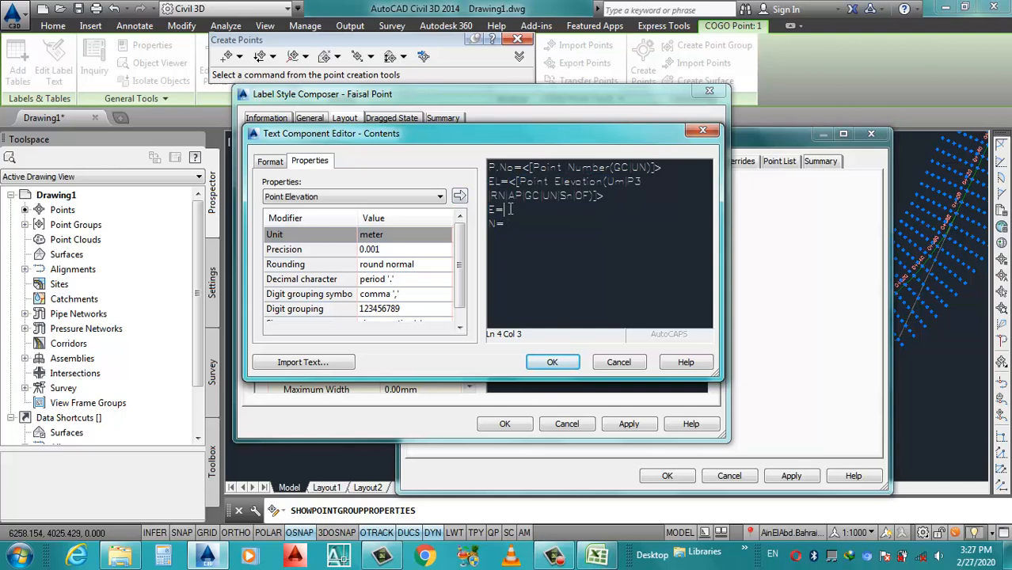
{"action": "left_click", "coordinate": [364, 197]}
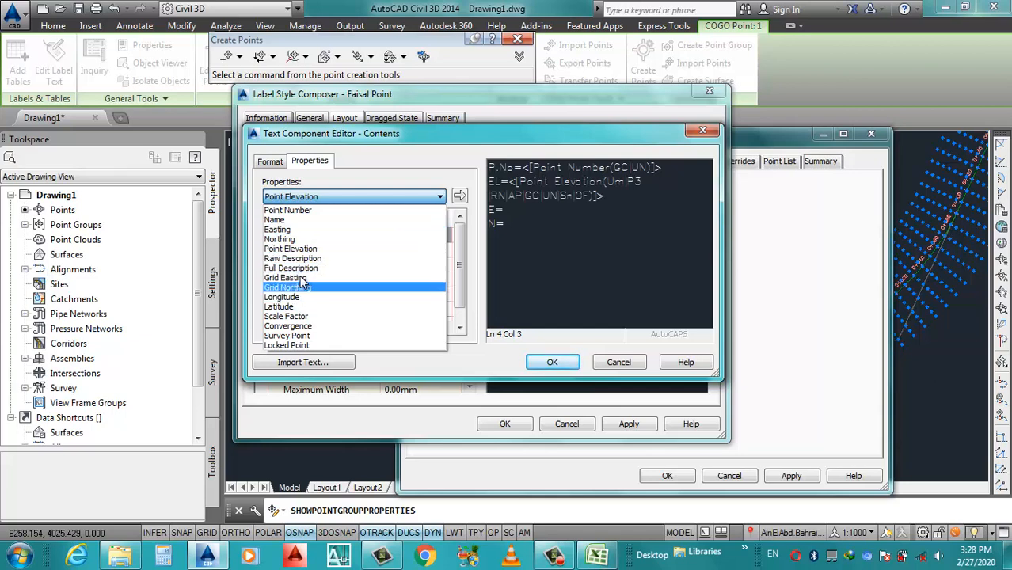
{"action": "left_click", "coordinate": [286, 230]}
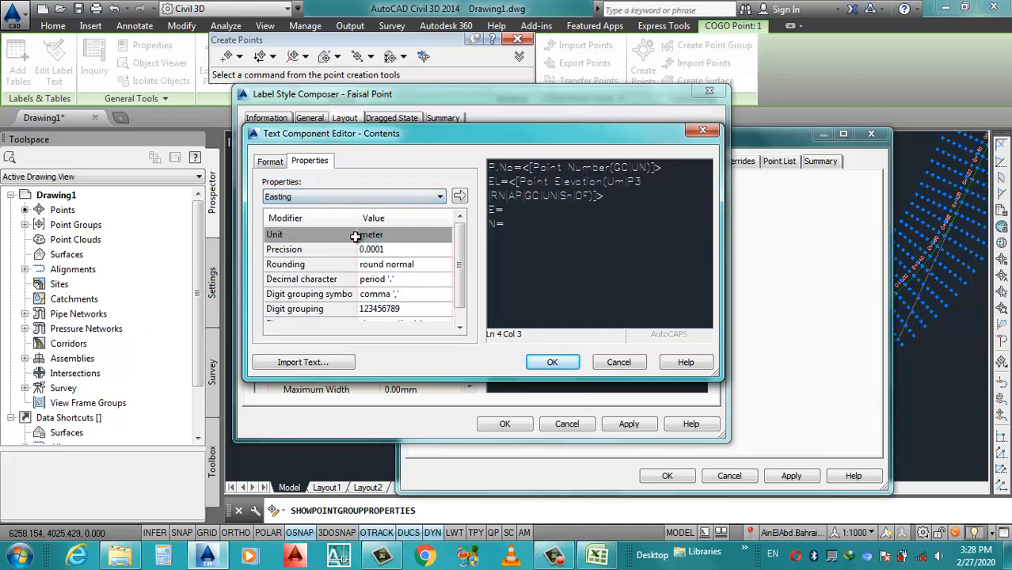
{"action": "left_click", "coordinate": [395, 248]}
{"action": "left_click", "coordinate": [395, 249]}
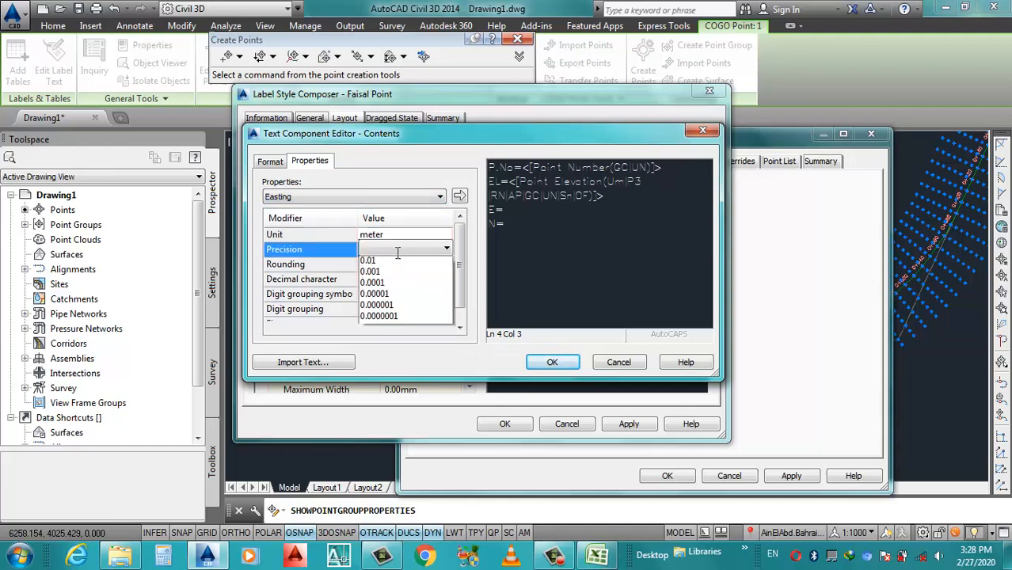
{"action": "left_click", "coordinate": [392, 293]}
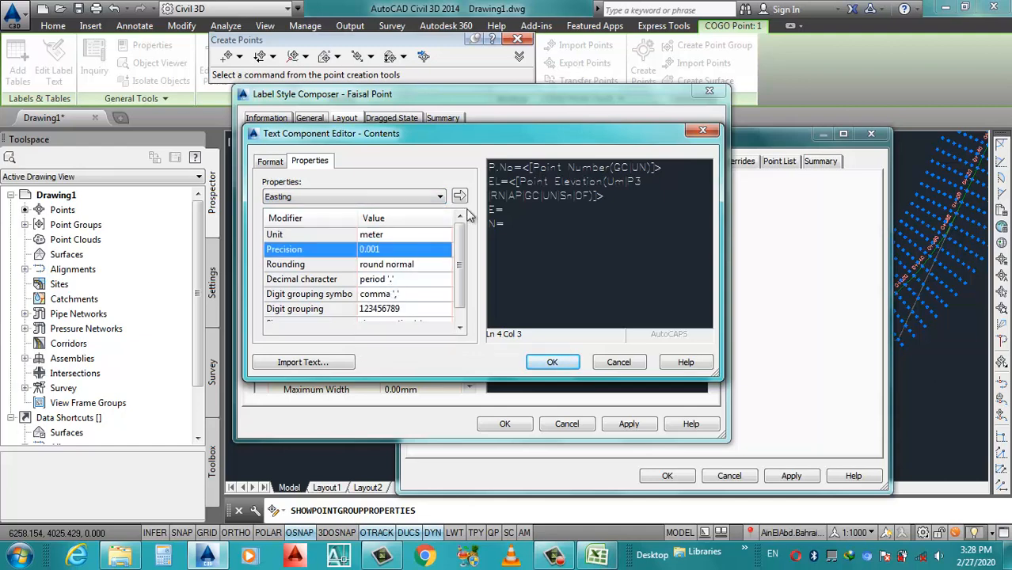
{"action": "left_click", "coordinate": [459, 196]}
- Insert the Northing property with 0.001 precision after the N= prefix in the label contents
{"action": "left_click", "coordinate": [514, 226]}
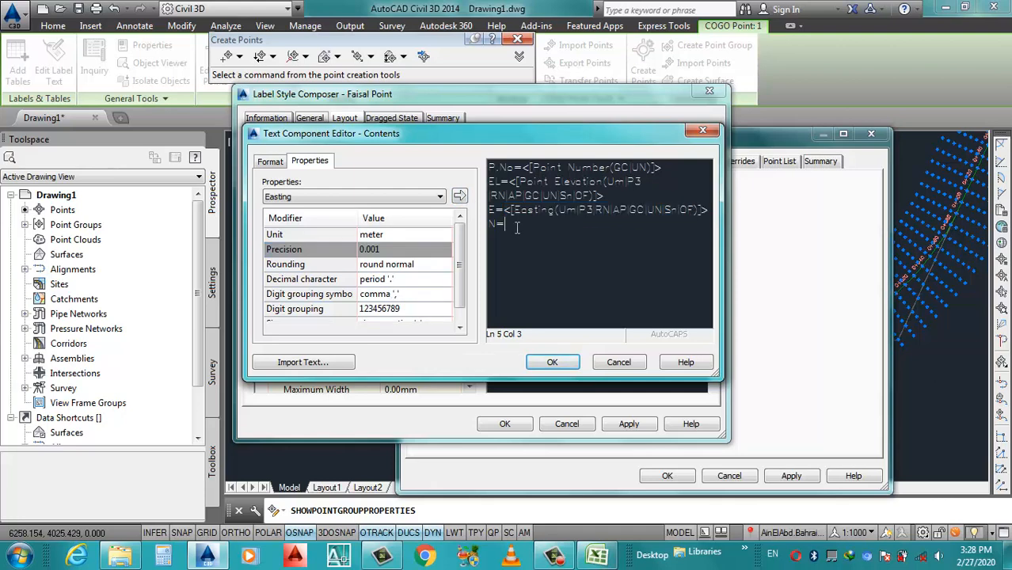
{"action": "left_click", "coordinate": [378, 200]}
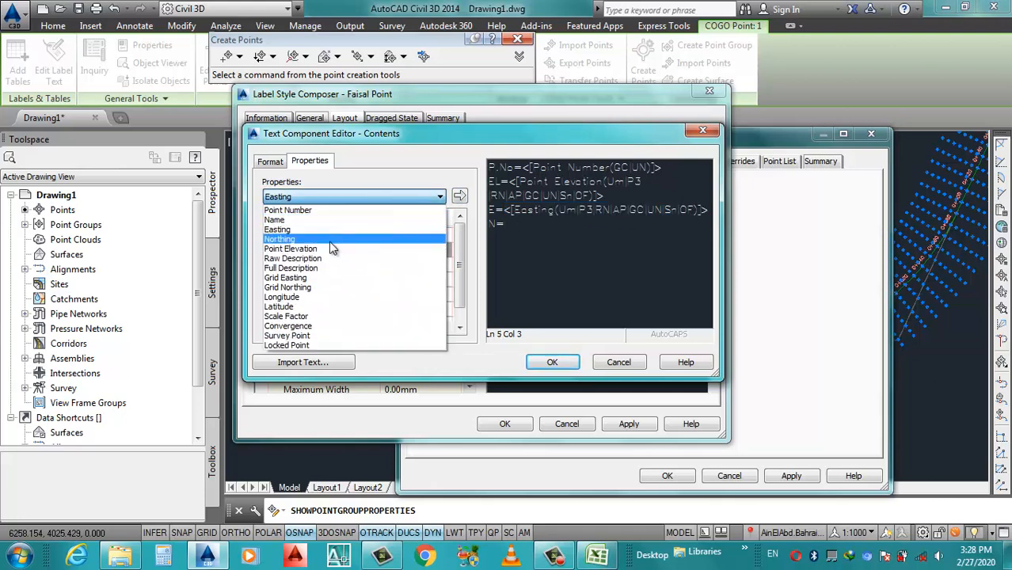
{"action": "left_click", "coordinate": [334, 248]}
{"action": "left_click", "coordinate": [405, 248]}
{"action": "left_click", "coordinate": [405, 248]}
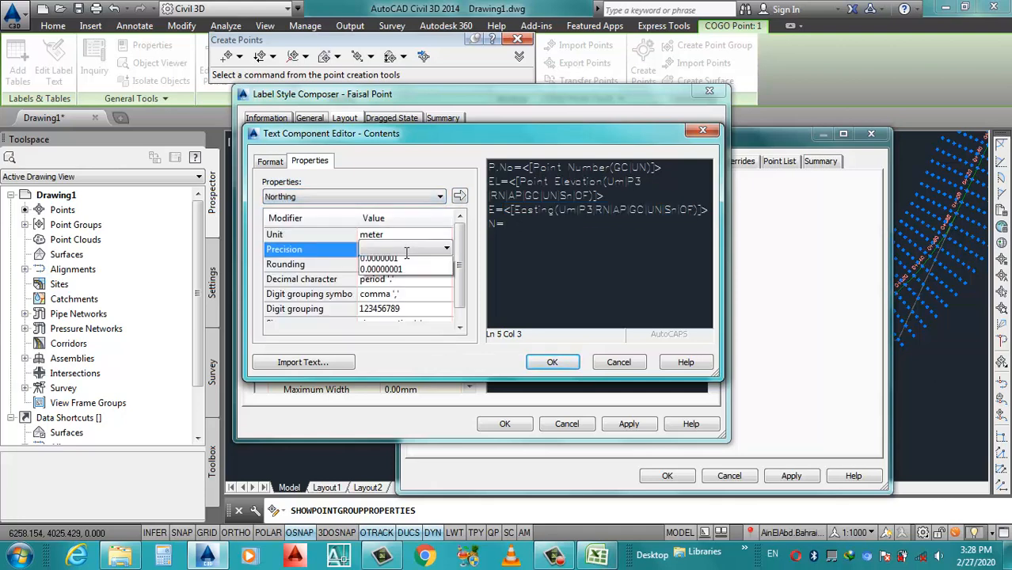
{"action": "left_click", "coordinate": [392, 294]}
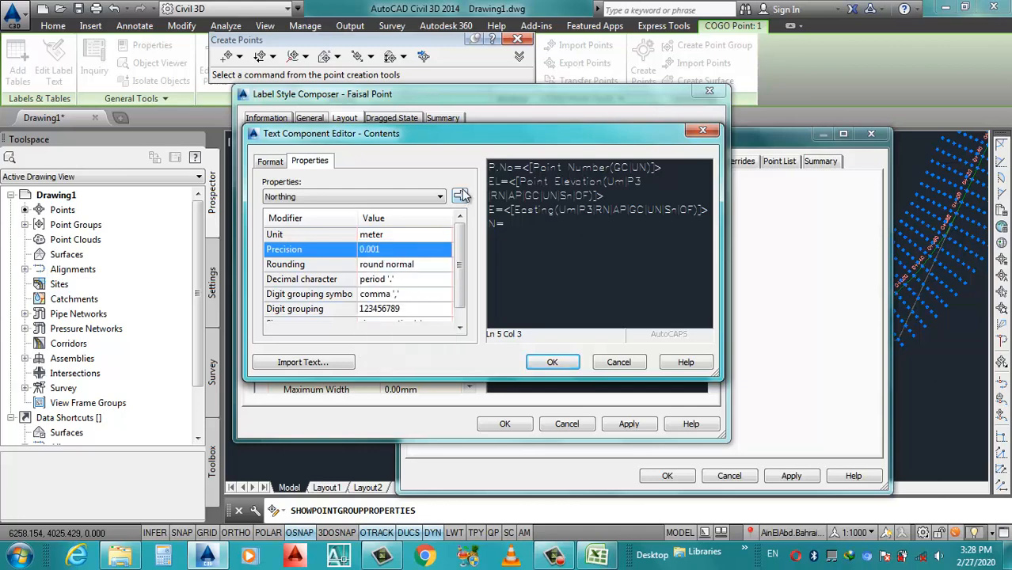
{"action": "left_click", "coordinate": [459, 196]}
{"action": "left_click", "coordinate": [635, 262]}
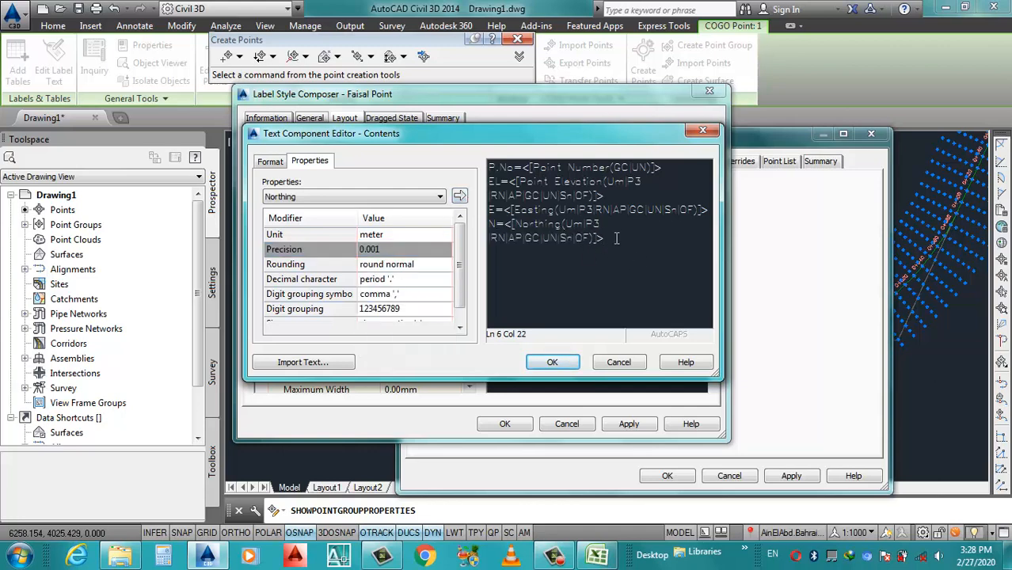
- Format the Easting and Northing lines of the label contents in bold cyan Arial
{"action": "left_click_drag", "start_coordinate": [618, 252], "coordinate": [486, 210]}
{"action": "left_click", "coordinate": [279, 162]}
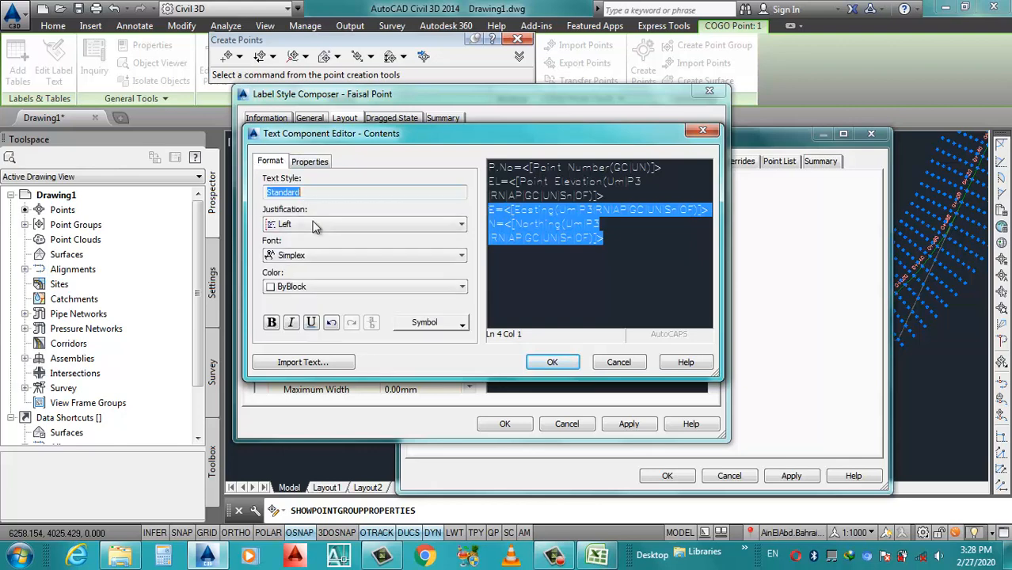
{"action": "left_click", "coordinate": [316, 253]}
{"action": "type", "text": "arent"}
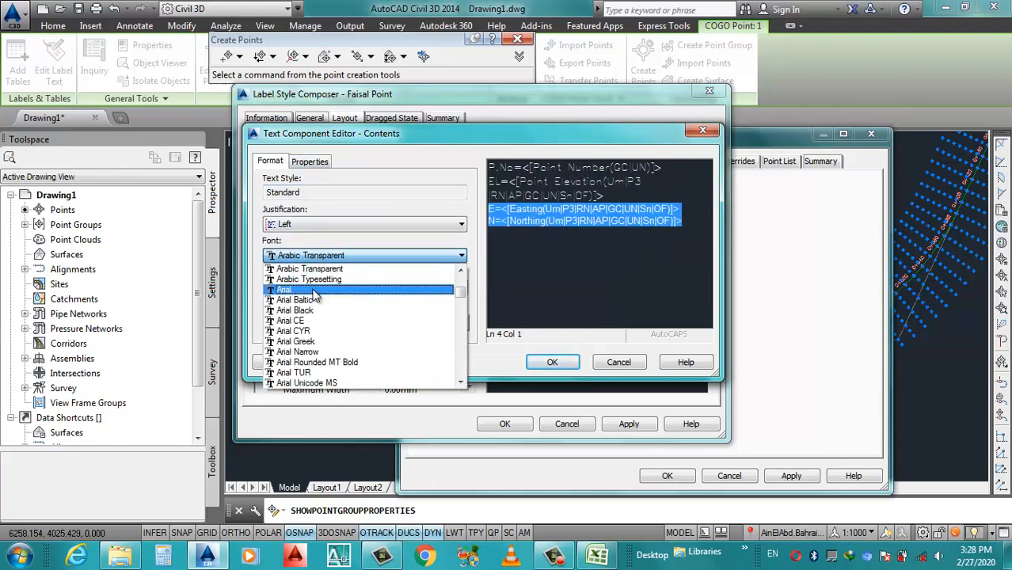
{"action": "left_click", "coordinate": [311, 289]}
{"action": "left_click", "coordinate": [379, 289]}
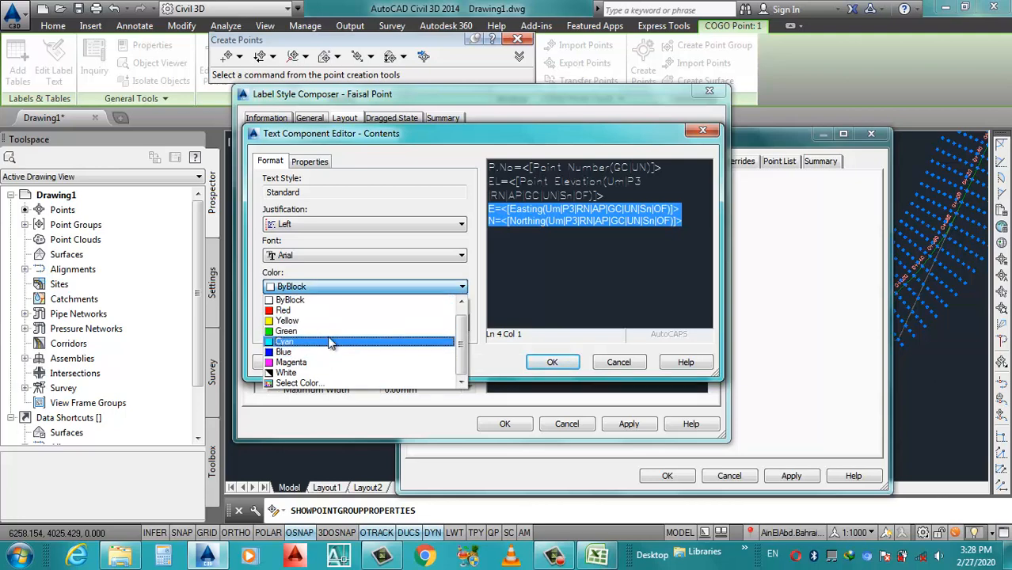
{"action": "left_click", "coordinate": [334, 341]}
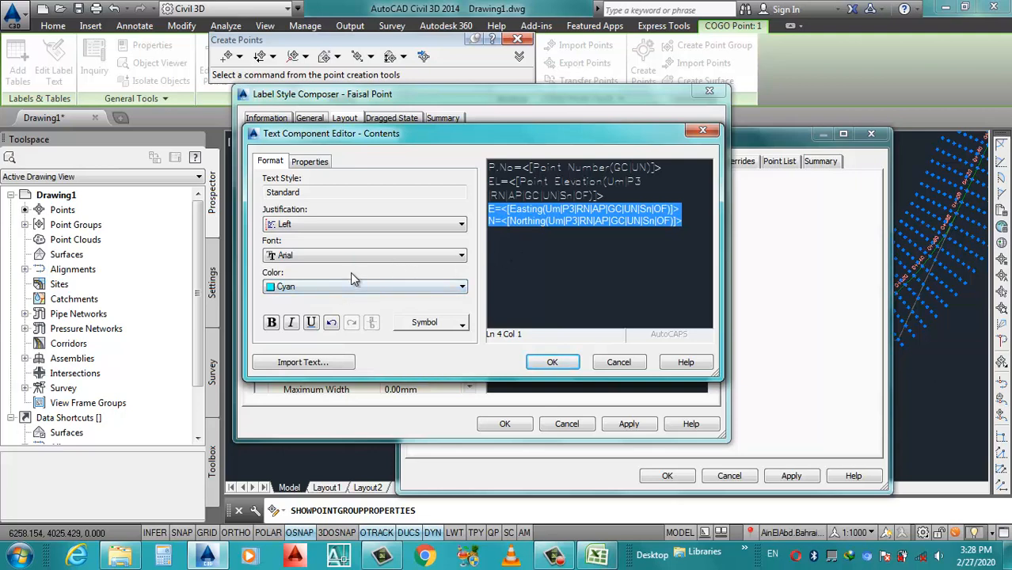
{"action": "left_click", "coordinate": [272, 322]}
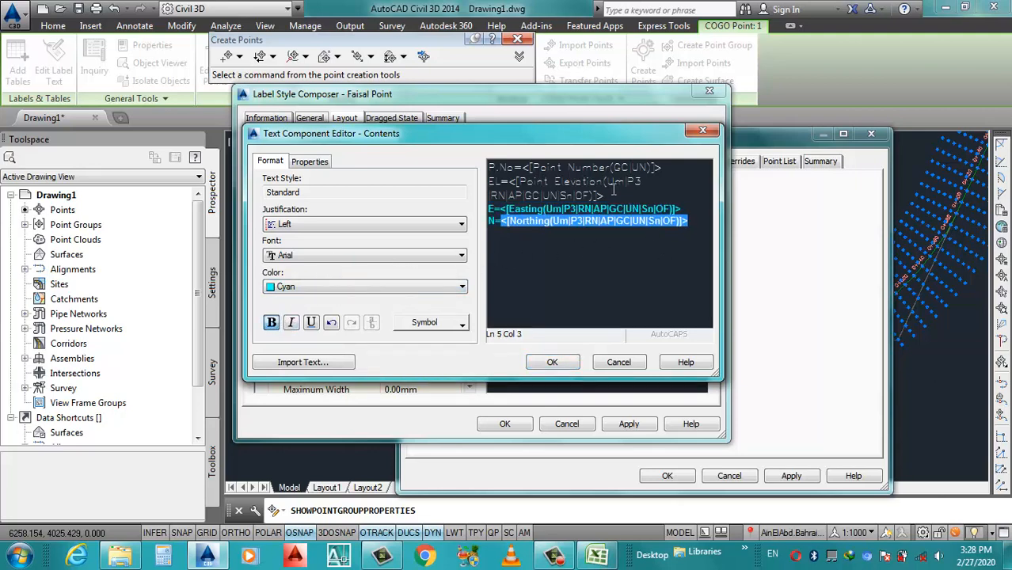
- Format the Point Elevation line of the label contents in bold red Arial
{"action": "left_click_drag", "start_coordinate": [603, 195], "coordinate": [488, 181]}
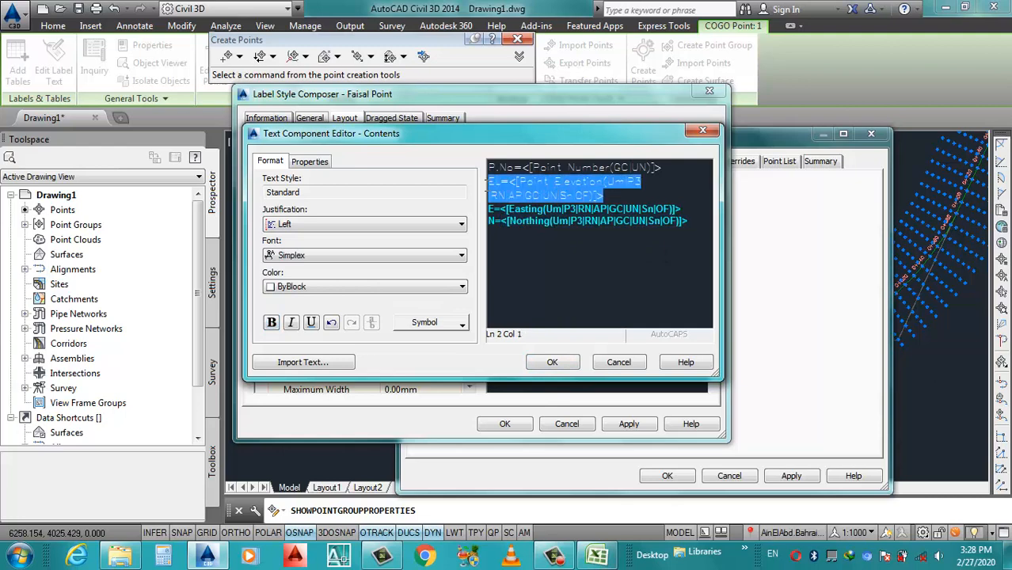
{"action": "left_click", "coordinate": [314, 262]}
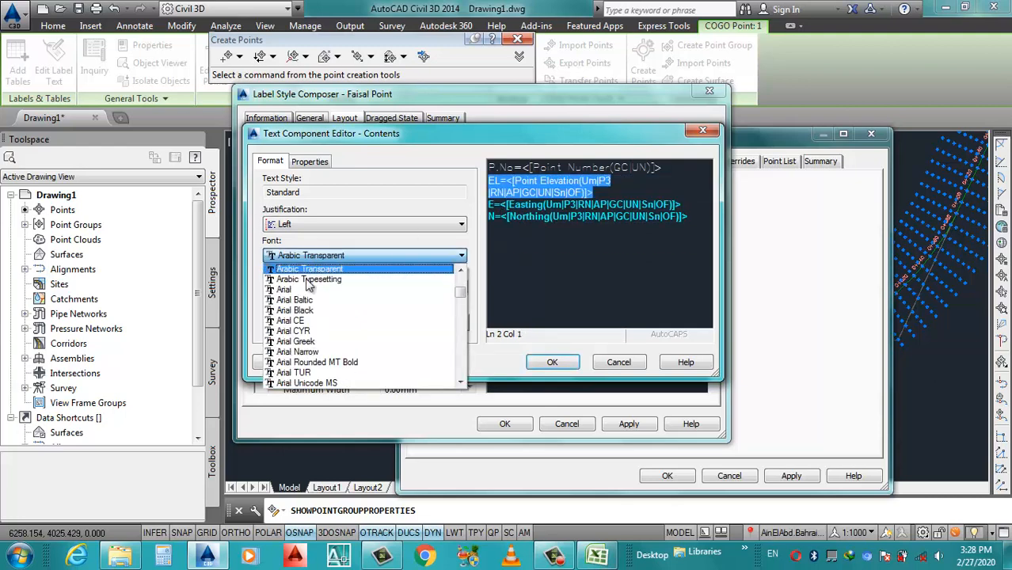
{"action": "left_click", "coordinate": [304, 292]}
{"action": "left_click", "coordinate": [272, 322]}
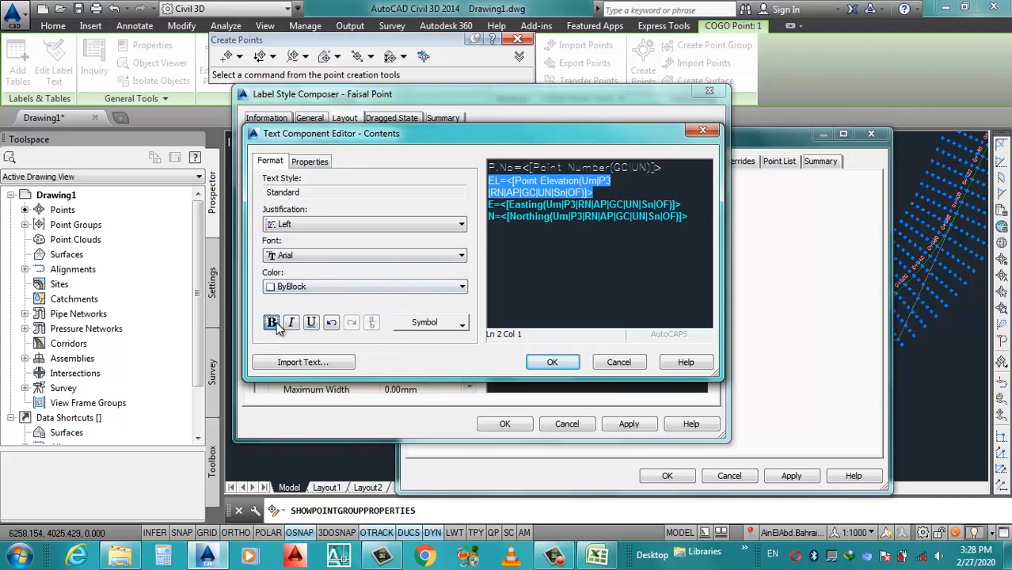
{"action": "left_click", "coordinate": [351, 286]}
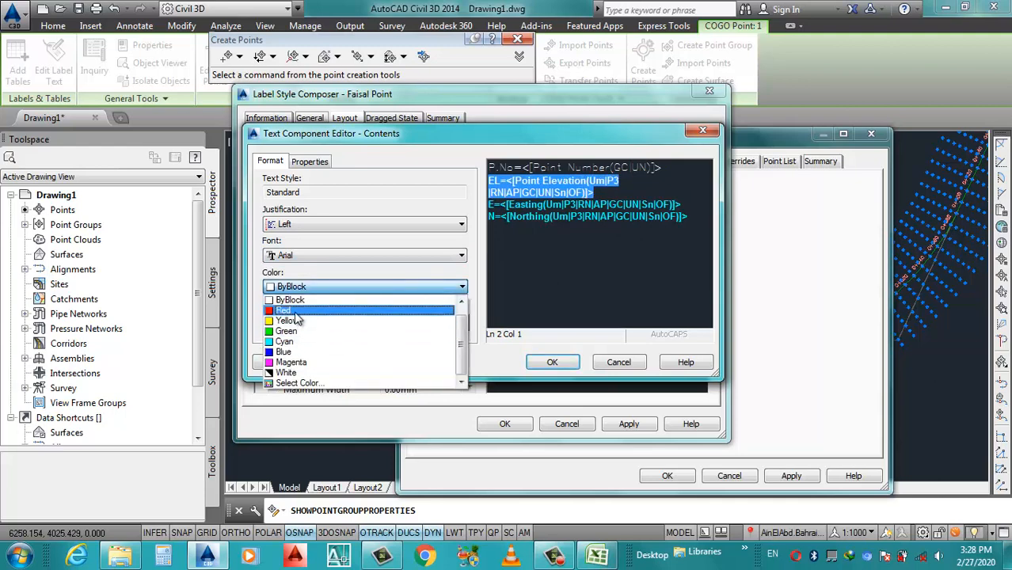
{"action": "left_click", "coordinate": [285, 310]}
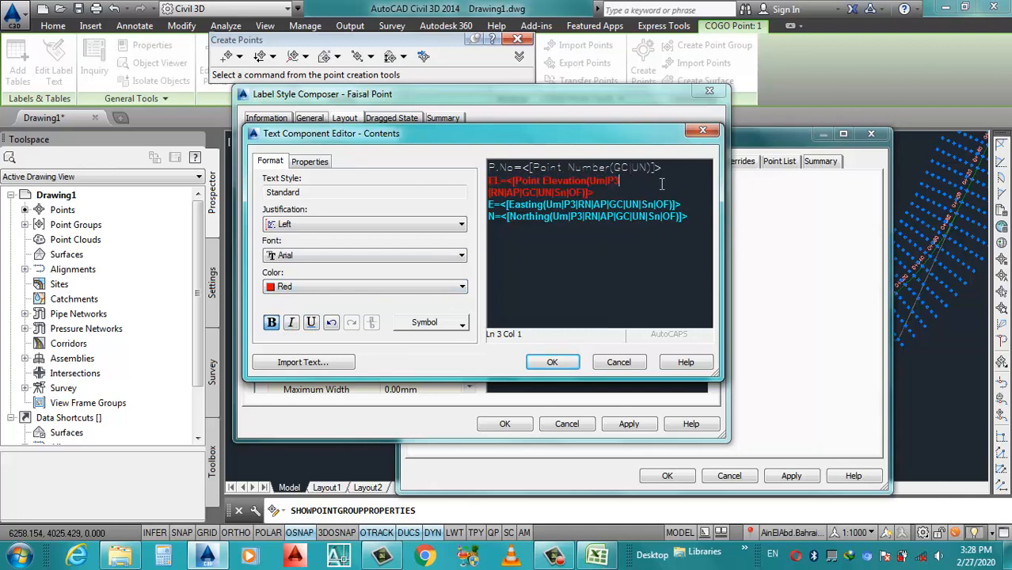
- Format the Point Number line in bold Arial and accept the edited label contents
{"action": "left_click_drag", "start_coordinate": [662, 166], "coordinate": [486, 167]}
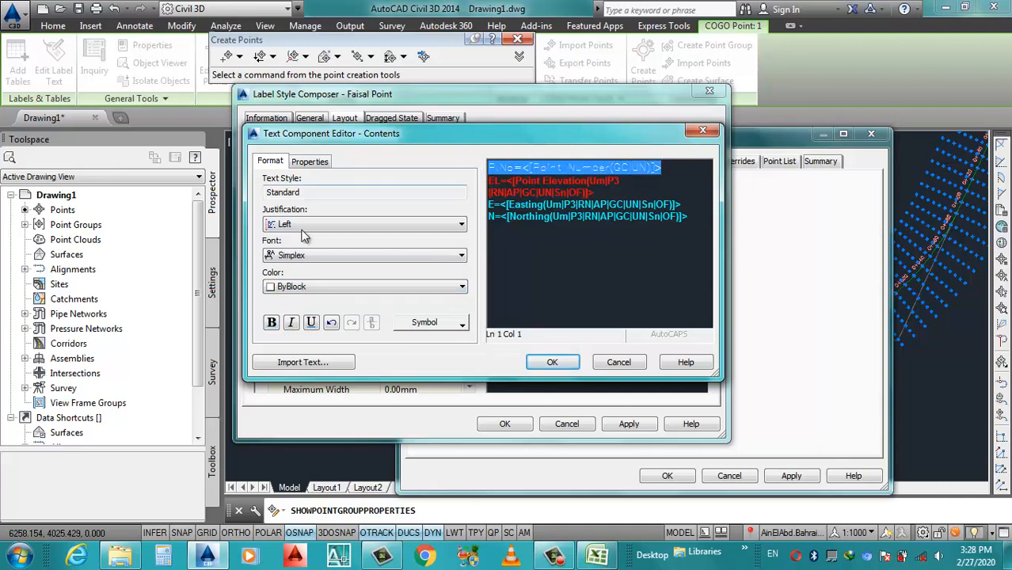
{"action": "left_click", "coordinate": [333, 255]}
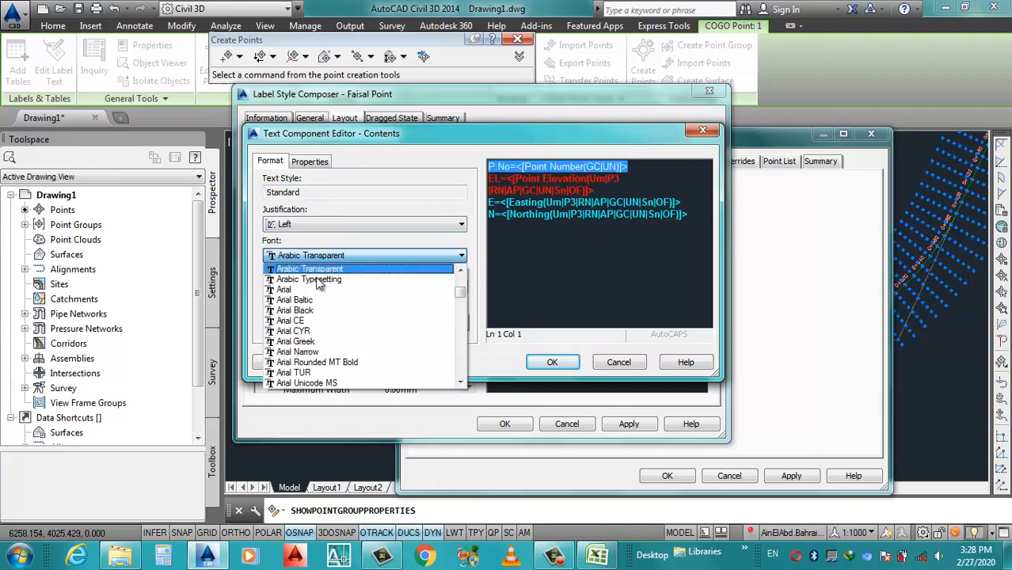
{"action": "left_click", "coordinate": [301, 294]}
{"action": "left_click", "coordinate": [270, 323]}
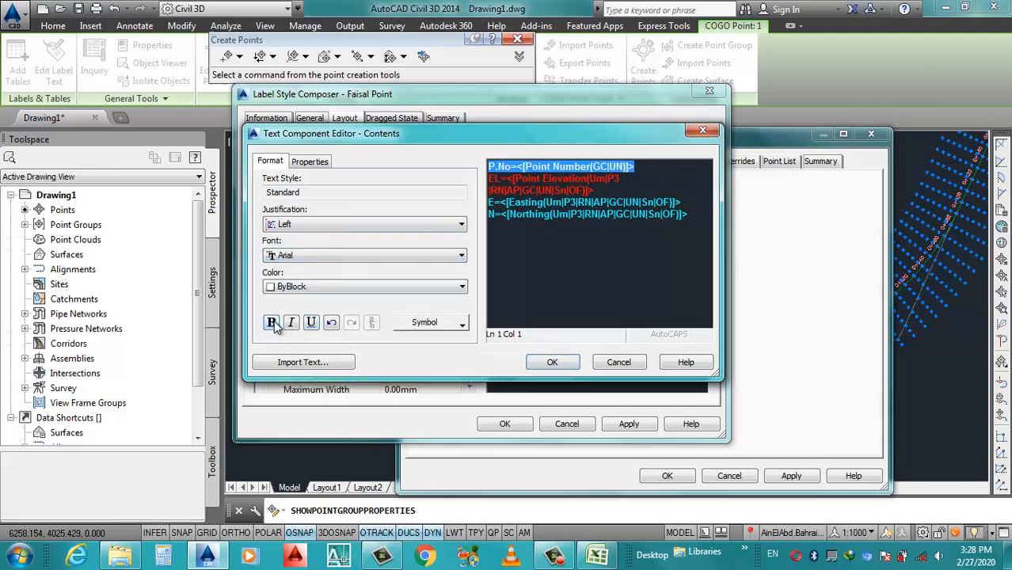
{"action": "left_click", "coordinate": [631, 181]}
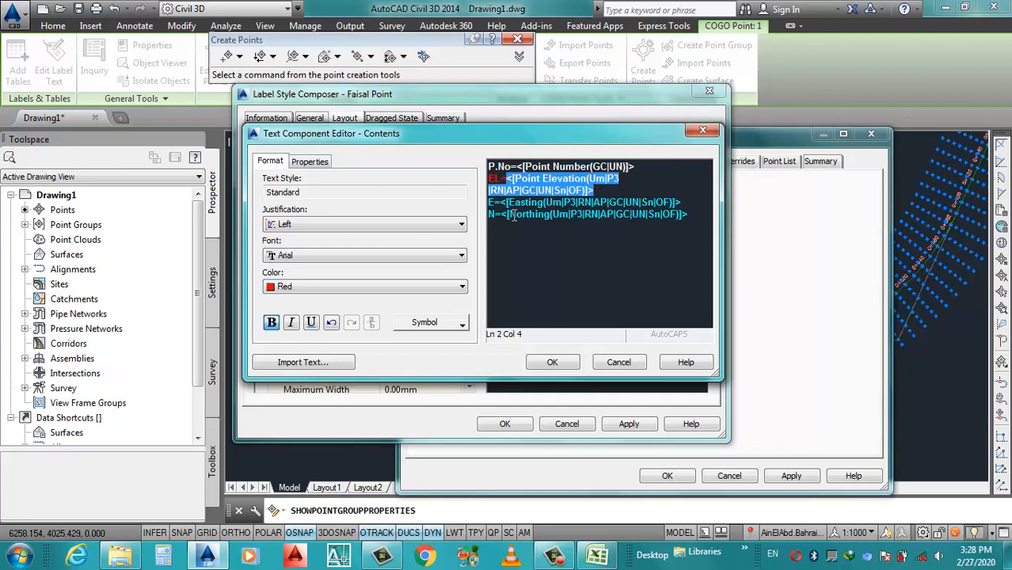
{"action": "left_click", "coordinate": [554, 362]}
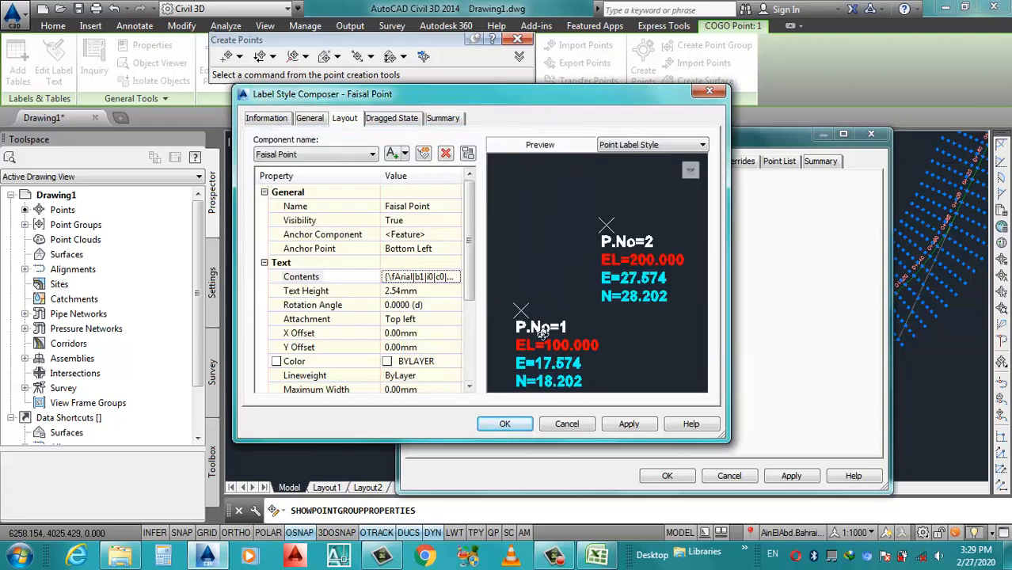
- Try the Middle center and Middle right attachments for the label text component
{"action": "left_click", "coordinate": [419, 319]}
{"action": "left_click", "coordinate": [432, 321]}
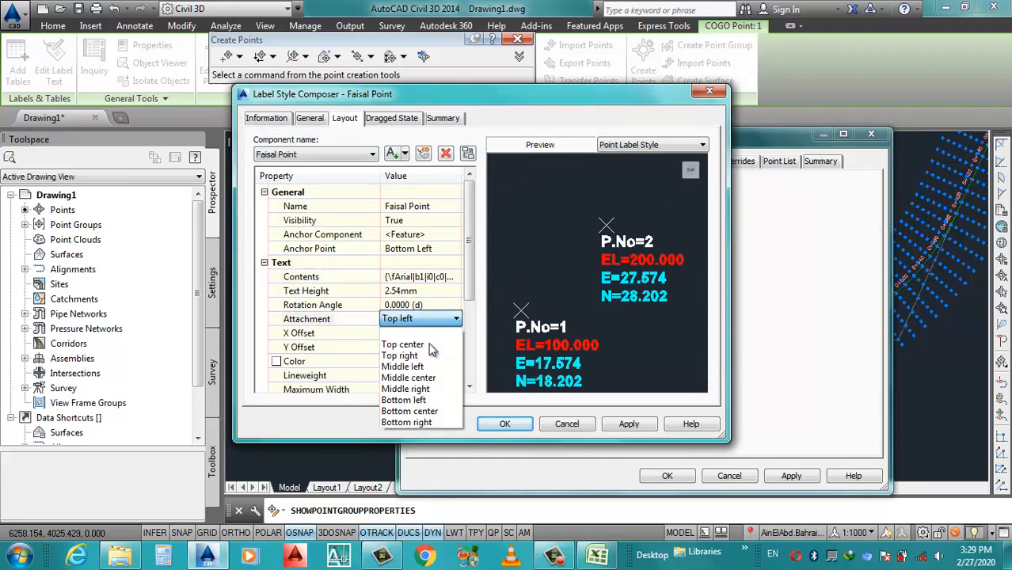
{"action": "left_click", "coordinate": [424, 377]}
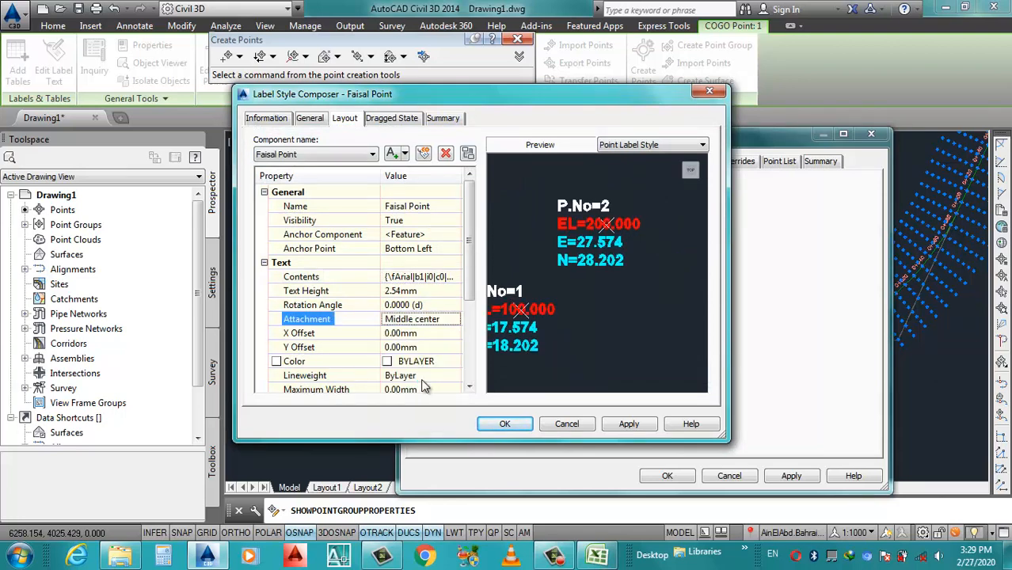
{"action": "left_click", "coordinate": [423, 319]}
{"action": "left_click", "coordinate": [433, 319]}
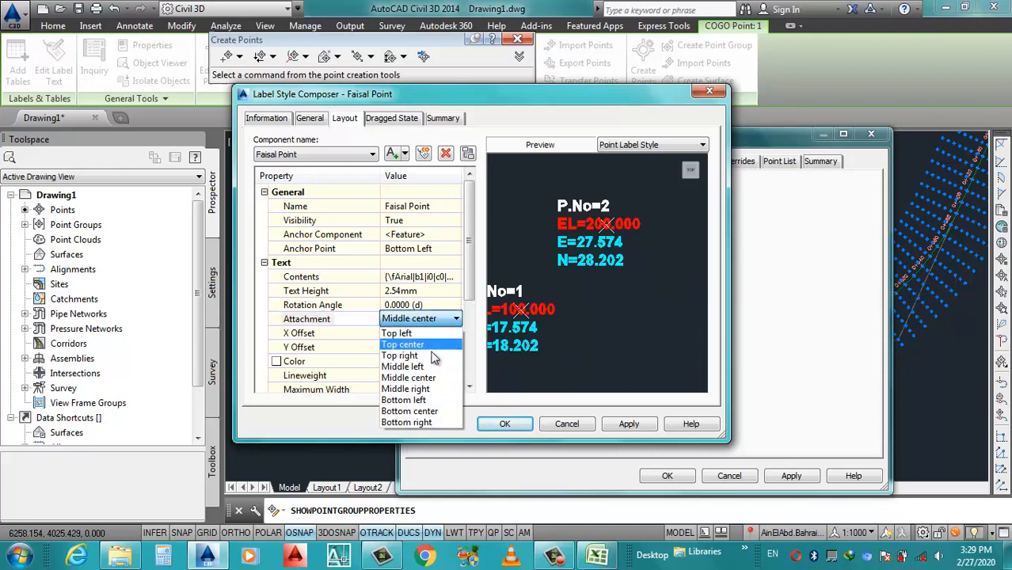
{"action": "left_click", "coordinate": [434, 389]}
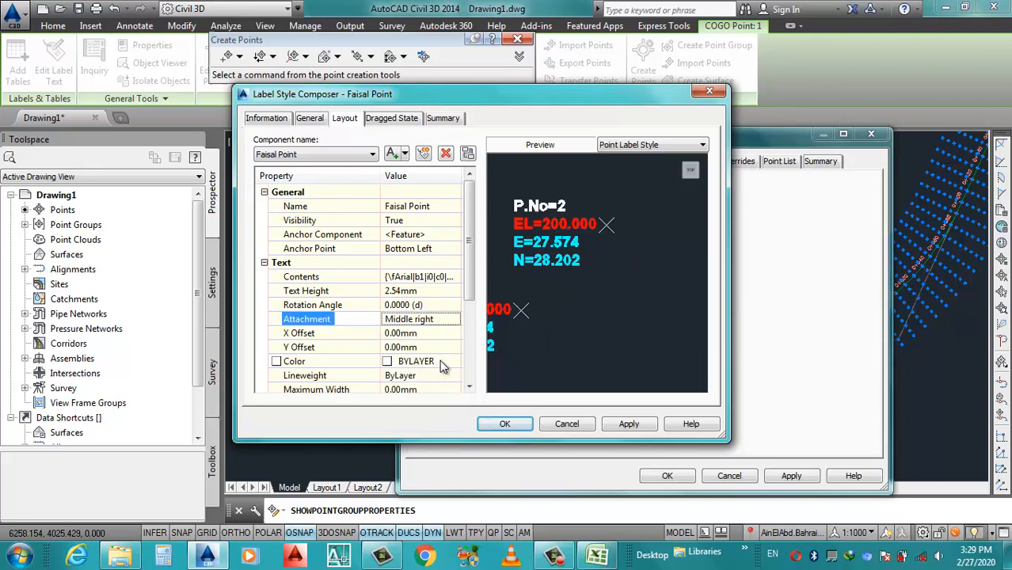
- Set the label text's attachment to Middle left and save the label style
{"action": "left_click", "coordinate": [443, 321]}
{"action": "left_click", "coordinate": [447, 319]}
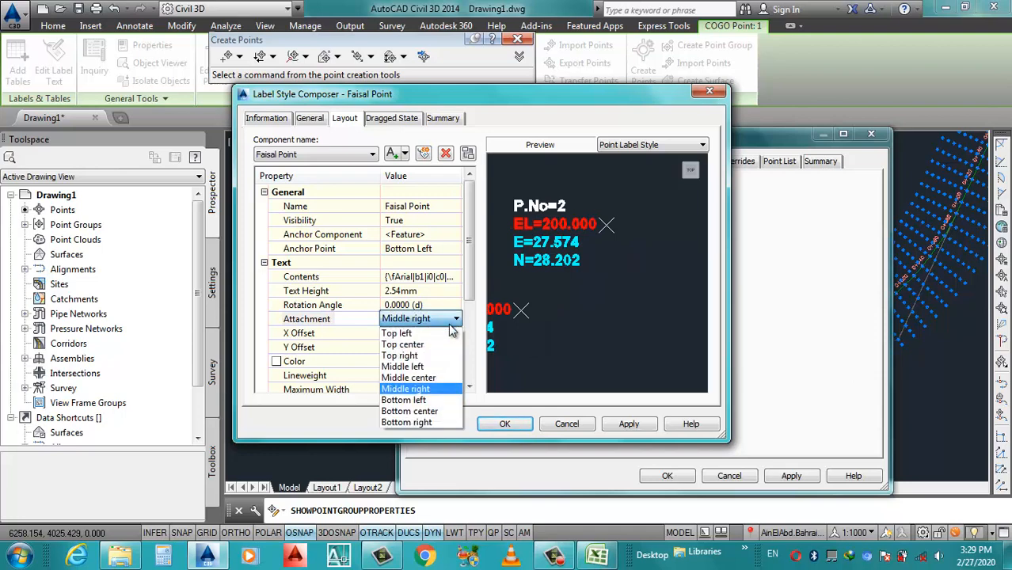
{"action": "left_click", "coordinate": [437, 369]}
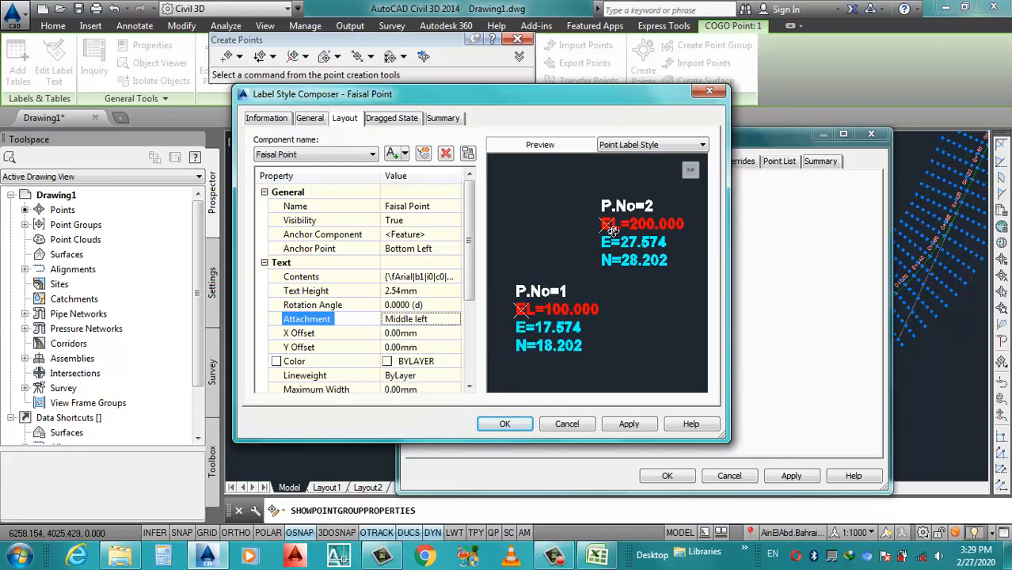
{"action": "left_click", "coordinate": [609, 429]}
{"action": "left_click", "coordinate": [519, 425]}
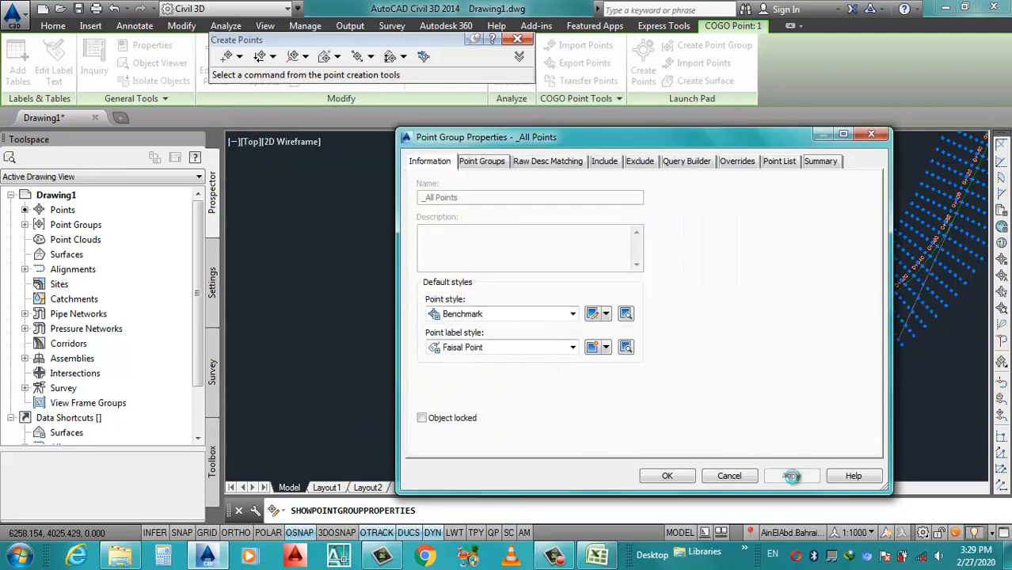
- Apply the custom point label style to the _All Points group and close its properties
{"action": "left_click", "coordinate": [791, 476]}
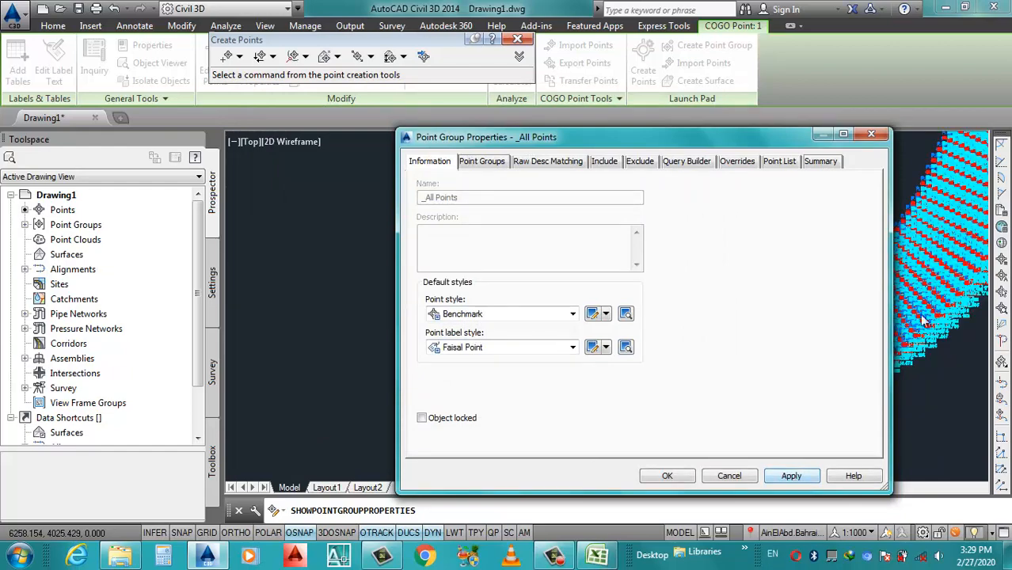
{"action": "left_click", "coordinate": [667, 475]}
{"action": "scroll", "coordinate": [554, 439], "scroll_direction": "up", "scroll_amount": 2}
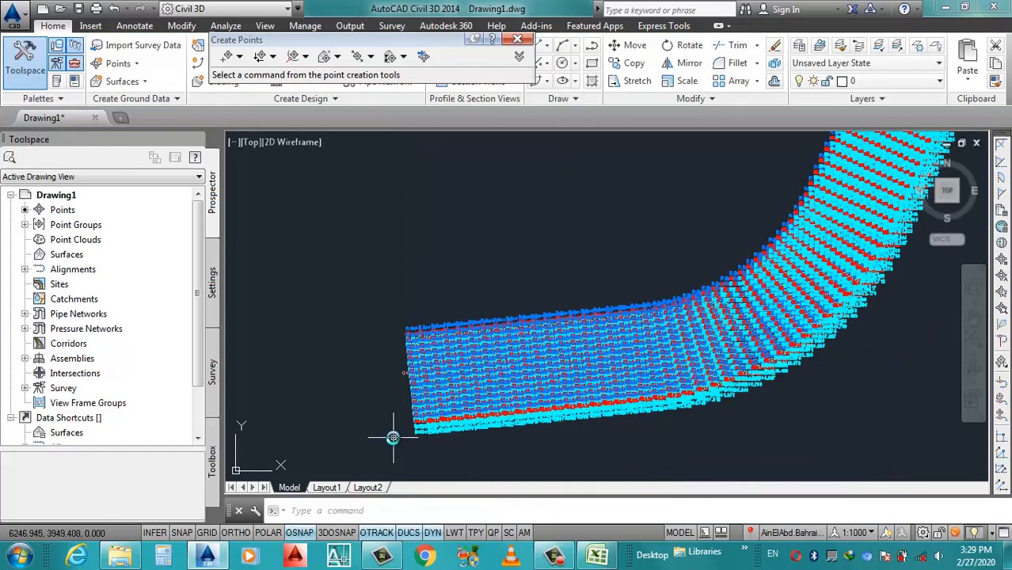
{"action": "scroll", "coordinate": [395, 429], "scroll_direction": "up", "scroll_amount": 3}
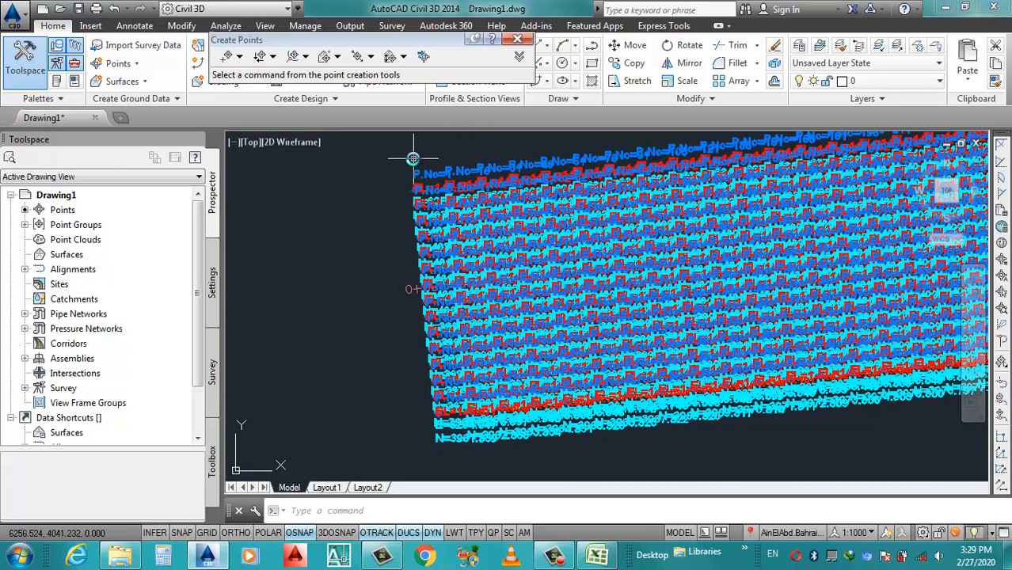
- Set the drawing's annotation scale to 1:250 for the point labels
{"action": "scroll", "coordinate": [413, 171], "scroll_direction": "up", "scroll_amount": 4}
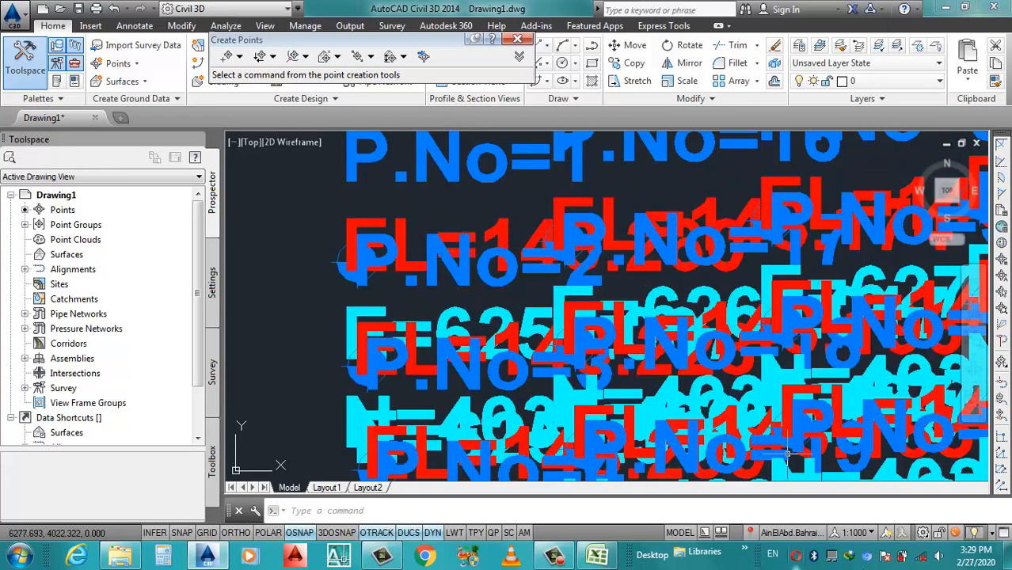
{"action": "left_click", "coordinate": [874, 538]}
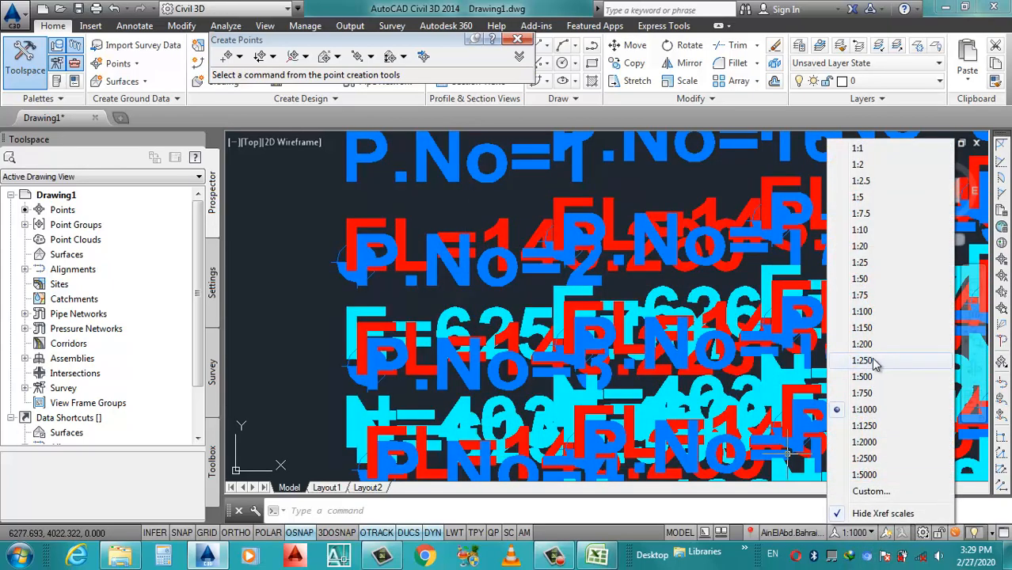
{"action": "left_click", "coordinate": [866, 364]}
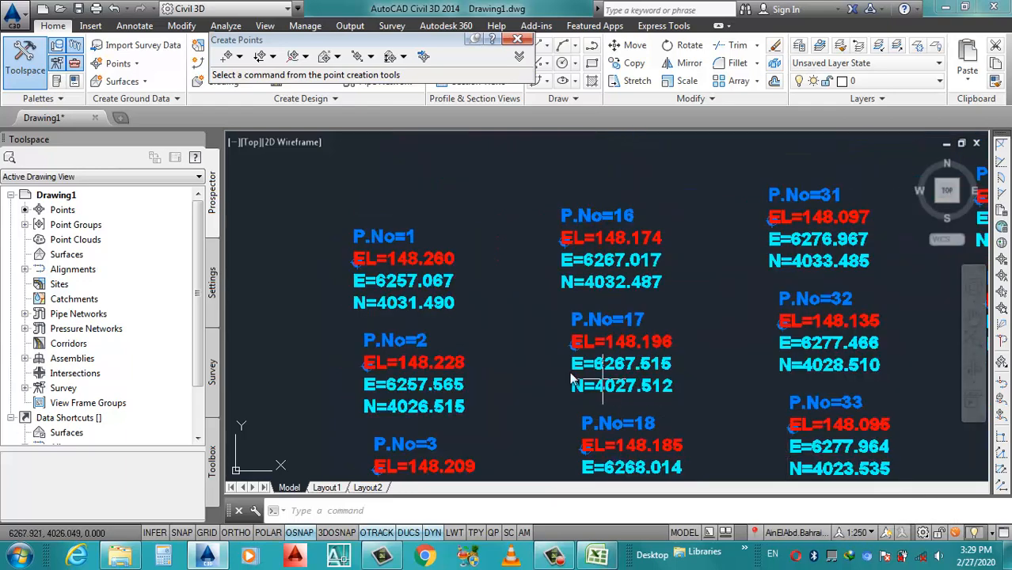
- Examine the point labels along the whole Road 1 alignment, from its start through the curve to the far end
{"action": "scroll", "coordinate": [544, 337], "scroll_direction": "down", "scroll_amount": 2}
{"action": "scroll", "coordinate": [544, 336], "scroll_direction": "down", "scroll_amount": 5}
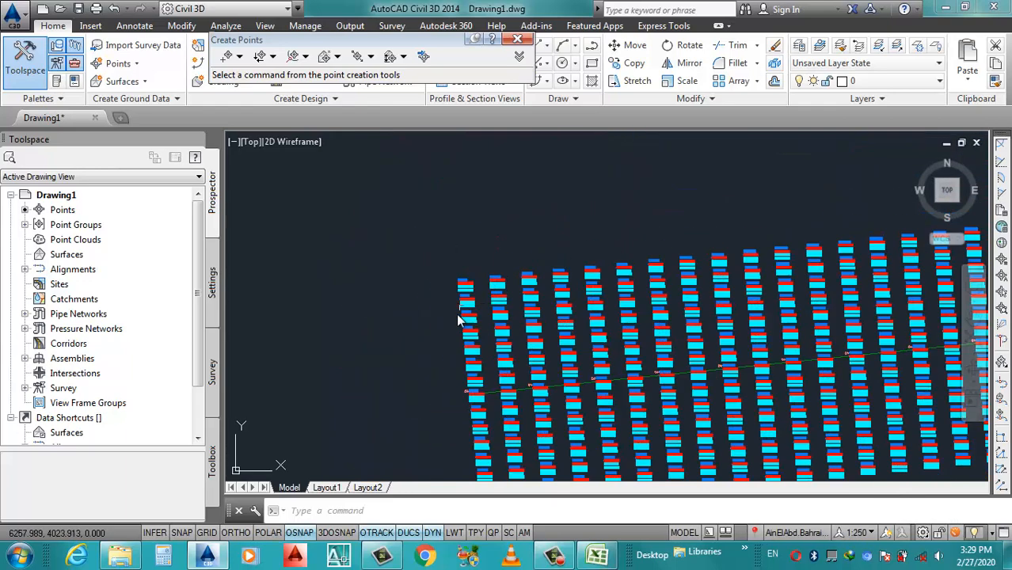
{"action": "scroll", "coordinate": [486, 362], "scroll_direction": "down", "scroll_amount": 2}
{"action": "scroll", "coordinate": [707, 187], "scroll_direction": "up", "scroll_amount": 8}
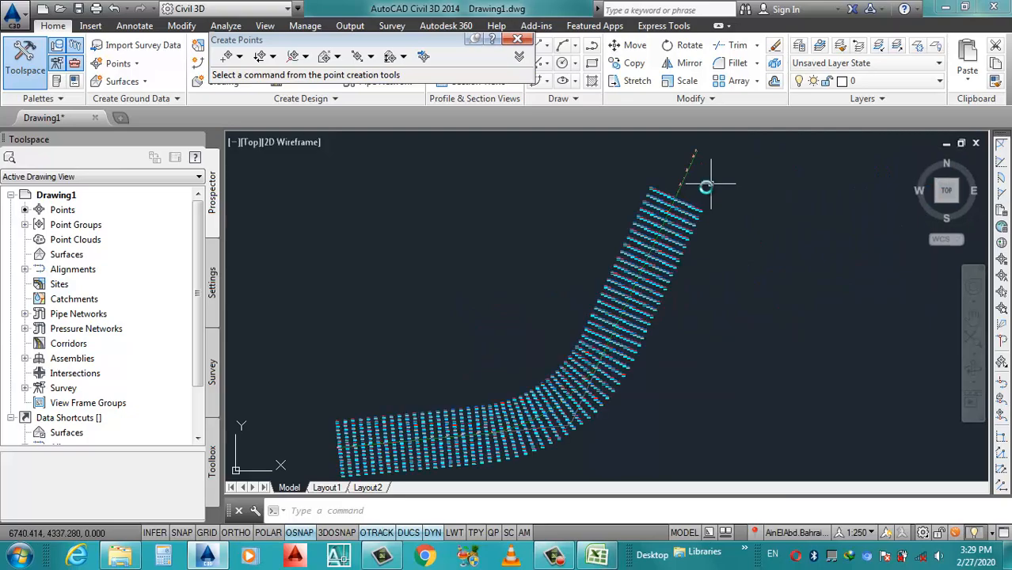
{"action": "scroll", "coordinate": [880, 192], "scroll_direction": "up", "scroll_amount": 1}
{"action": "scroll", "coordinate": [577, 290], "scroll_direction": "up", "scroll_amount": 3}
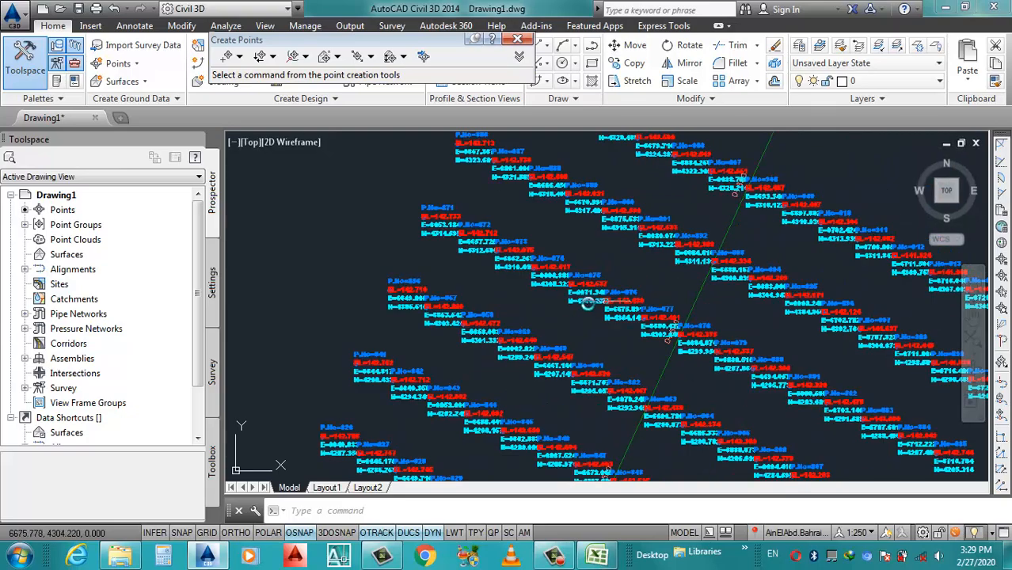
{"action": "scroll", "coordinate": [577, 290], "scroll_direction": "down", "scroll_amount": 5}
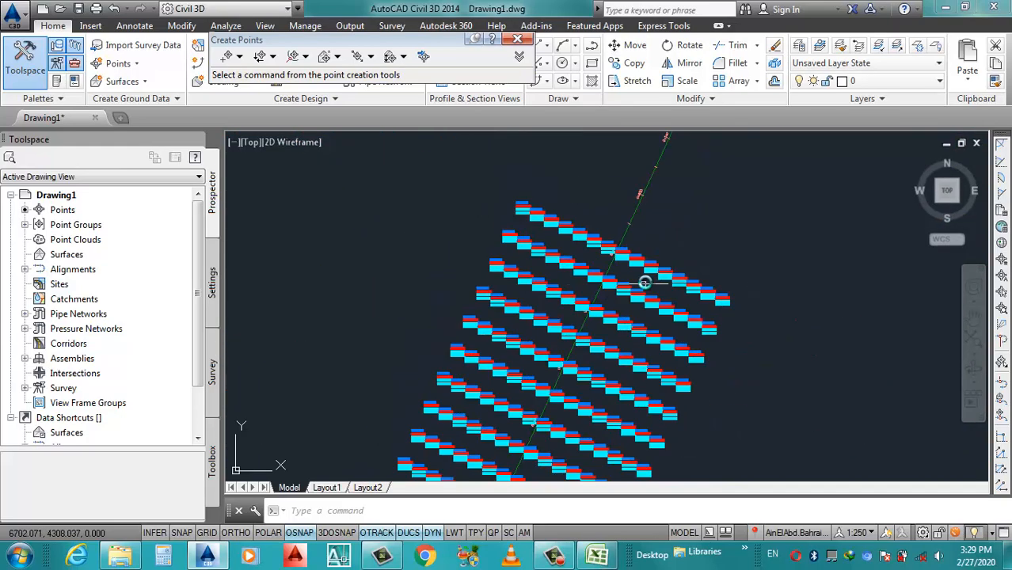
{"action": "scroll", "coordinate": [641, 280], "scroll_direction": "up", "scroll_amount": 4}
{"action": "scroll", "coordinate": [627, 269], "scroll_direction": "down", "scroll_amount": 7}
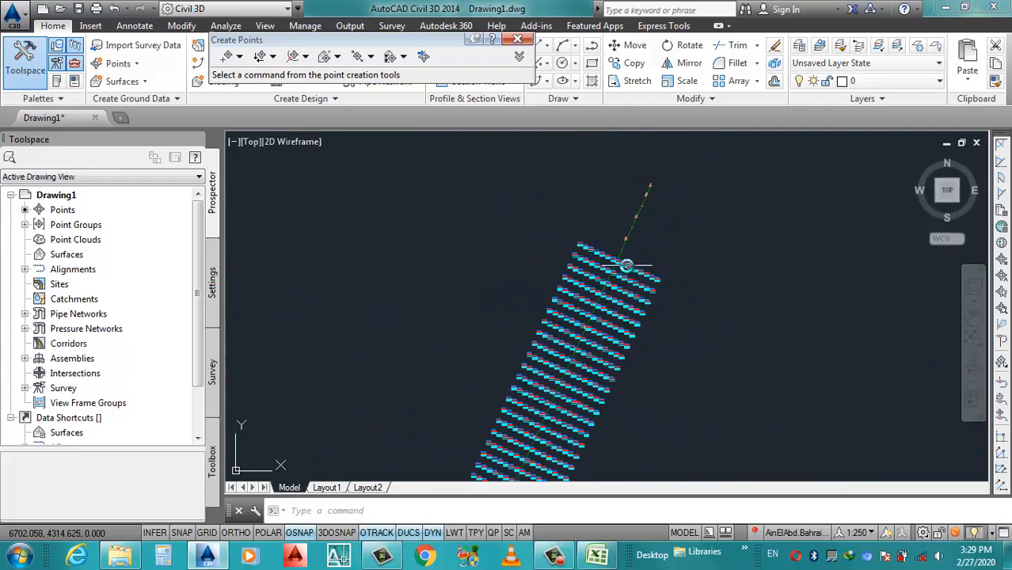
{"action": "scroll", "coordinate": [655, 318], "scroll_direction": "up", "scroll_amount": 1}
{"action": "scroll", "coordinate": [514, 334], "scroll_direction": "up", "scroll_amount": 6}
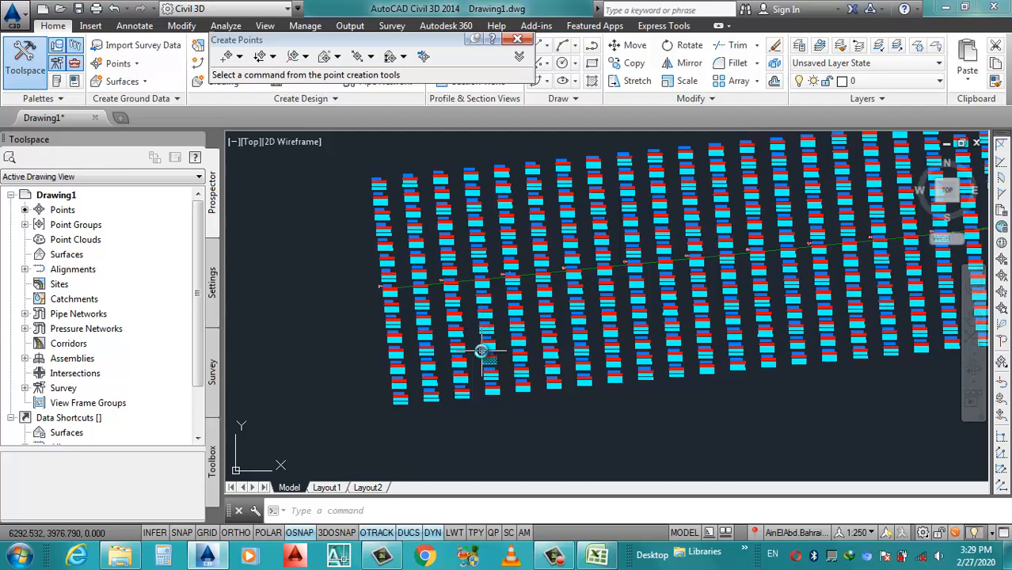
{"action": "mouse_move", "coordinate": [481, 351]}
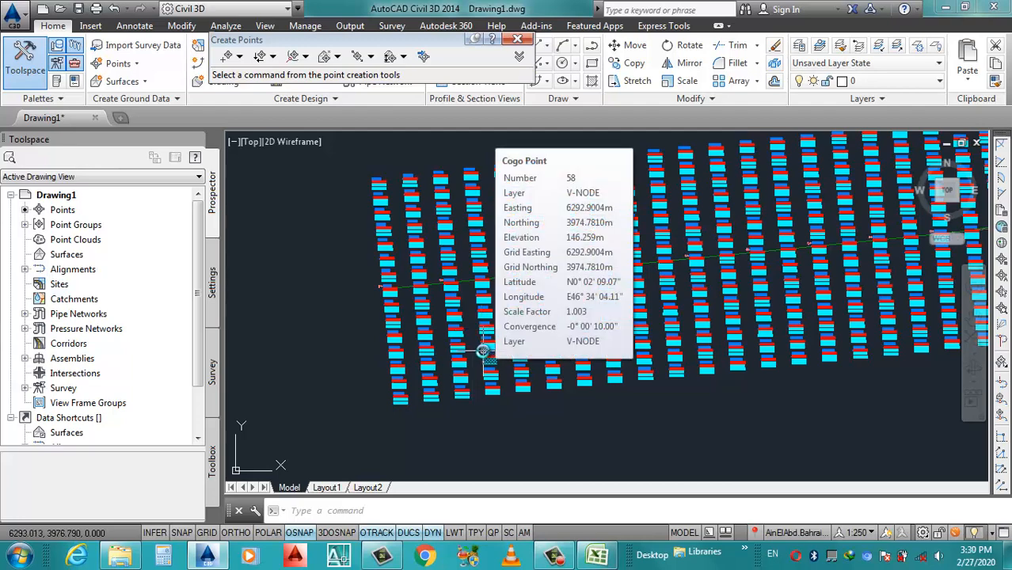
{"action": "scroll", "coordinate": [484, 360], "scroll_direction": "down", "scroll_amount": 5}
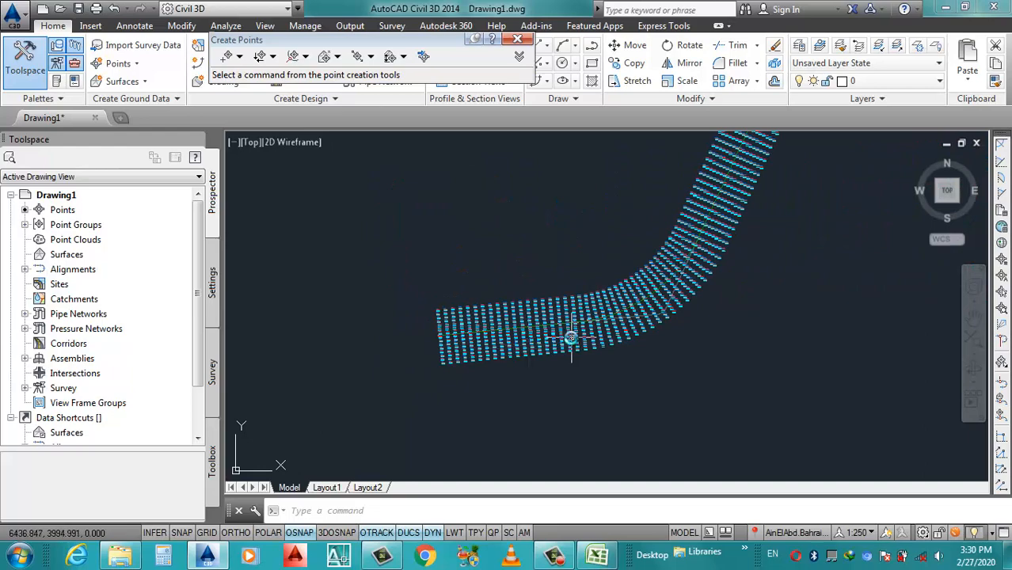
{"action": "scroll", "coordinate": [570, 337], "scroll_direction": "up", "scroll_amount": 2}
{"action": "scroll", "coordinate": [570, 337], "scroll_direction": "down", "scroll_amount": 3}
{"action": "scroll", "coordinate": [614, 340], "scroll_direction": "up", "scroll_amount": 5}
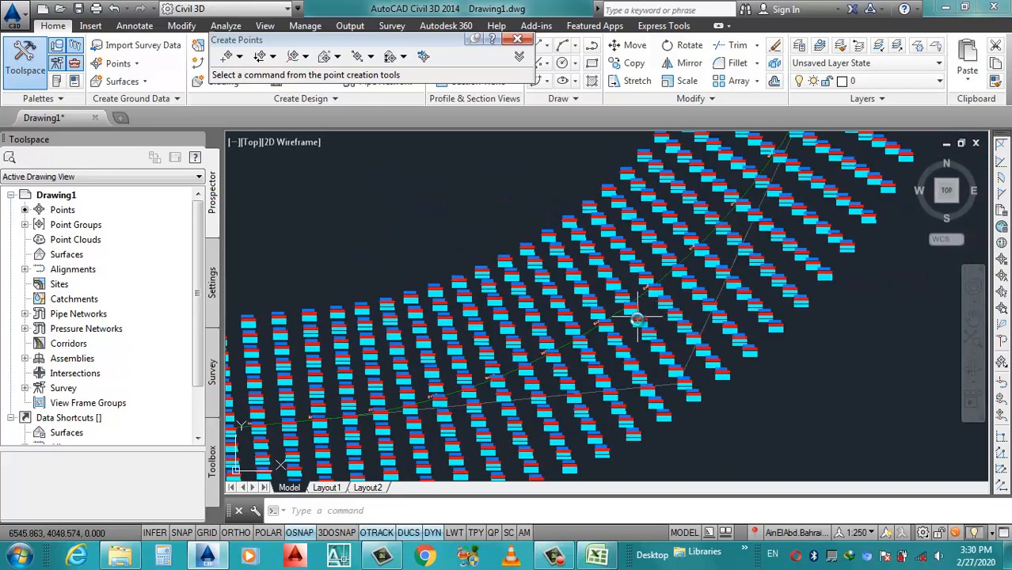
{"action": "scroll", "coordinate": [628, 339], "scroll_direction": "down", "scroll_amount": 5}
{"action": "scroll", "coordinate": [662, 287], "scroll_direction": "down", "scroll_amount": 1}
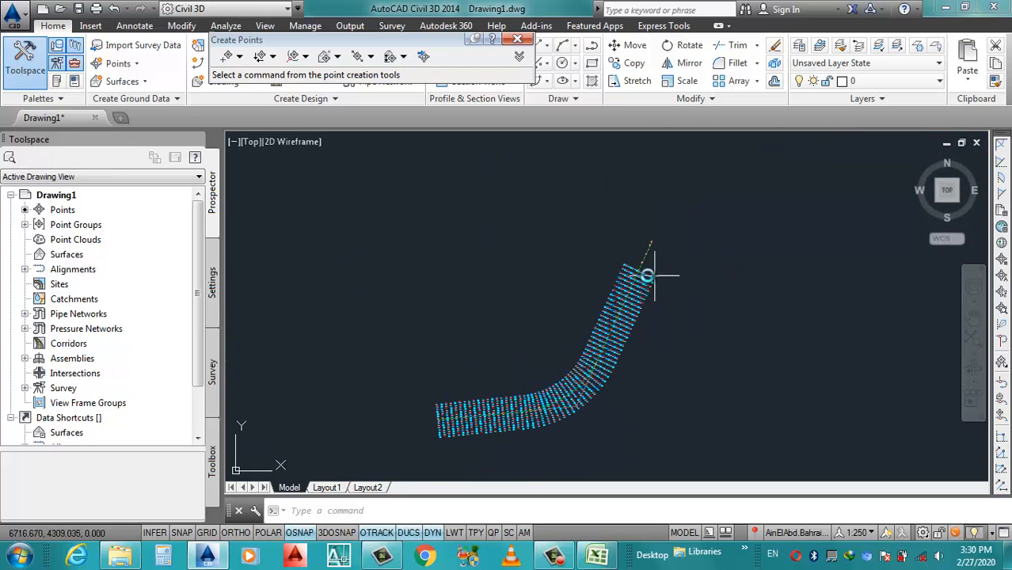
{"action": "scroll", "coordinate": [443, 433], "scroll_direction": "up", "scroll_amount": 6}
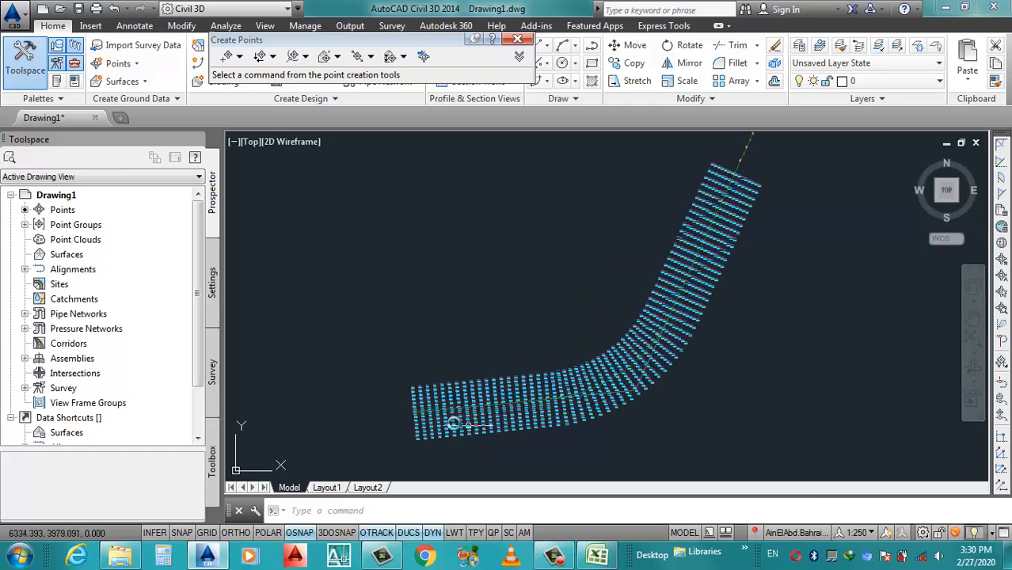
{"action": "scroll", "coordinate": [421, 434], "scroll_direction": "up", "scroll_amount": 2}
{"action": "scroll", "coordinate": [421, 434], "scroll_direction": "down", "scroll_amount": 3}
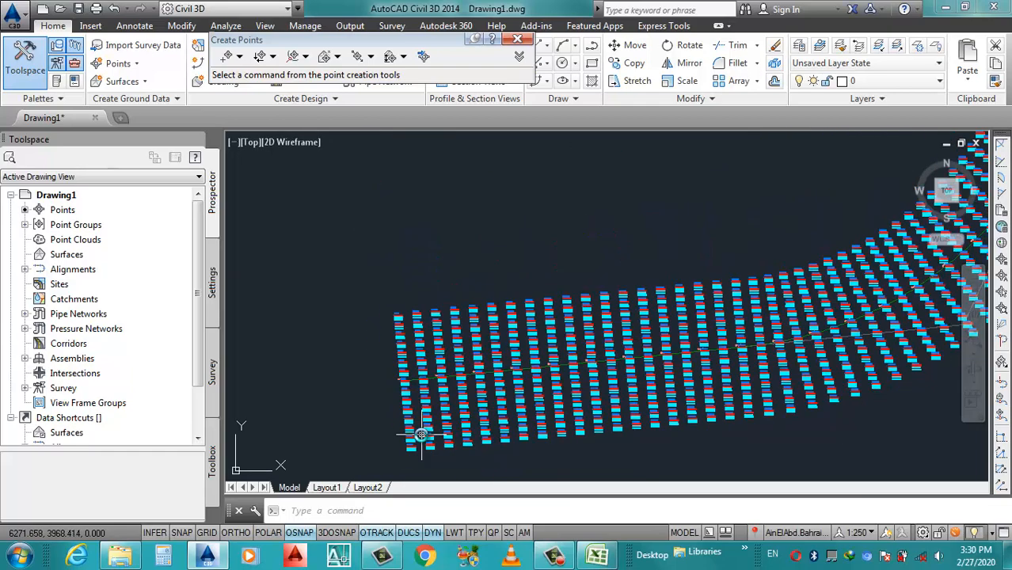
{"action": "scroll", "coordinate": [455, 400], "scroll_direction": "down", "scroll_amount": 2}
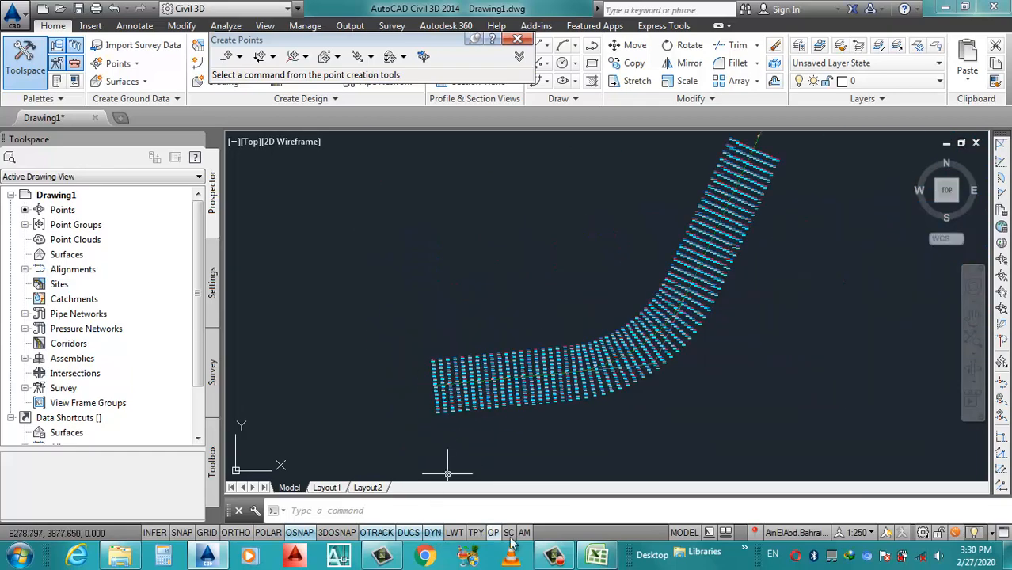
{"action": "scroll", "coordinate": [536, 368], "scroll_direction": "up", "scroll_amount": 4}
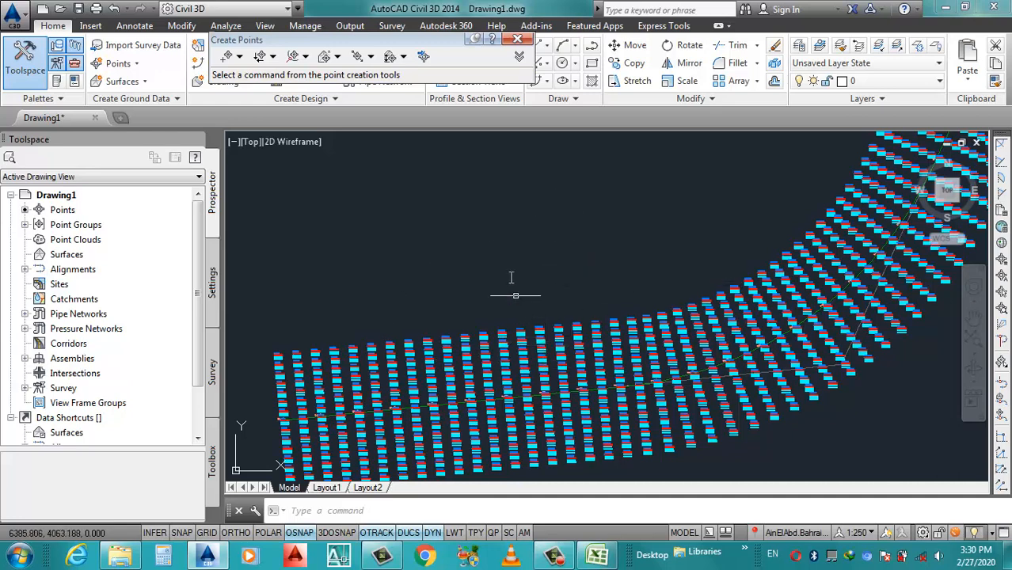
{"action": "left_click", "coordinate": [517, 38]}
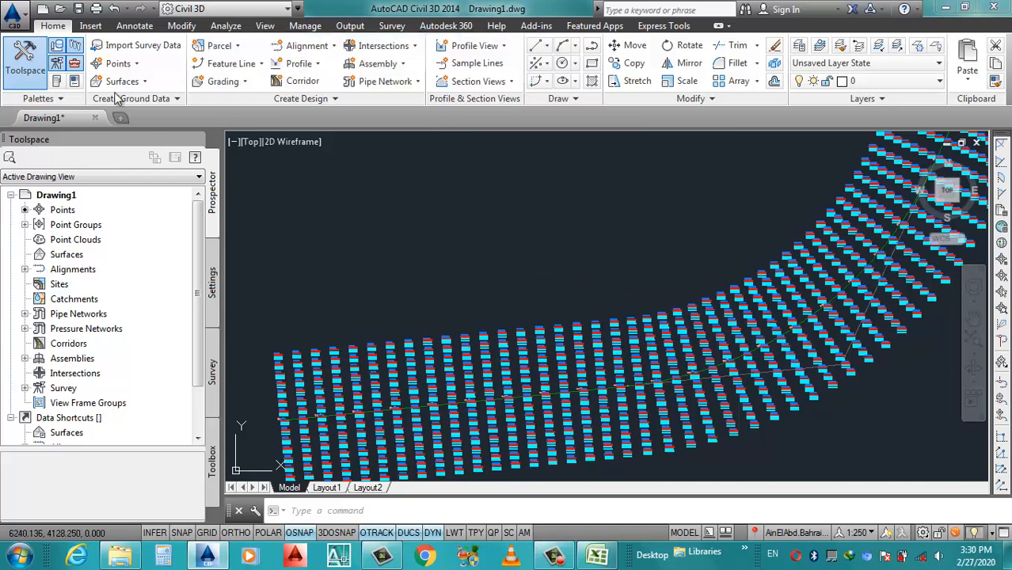
{"action": "left_click", "coordinate": [129, 63]}
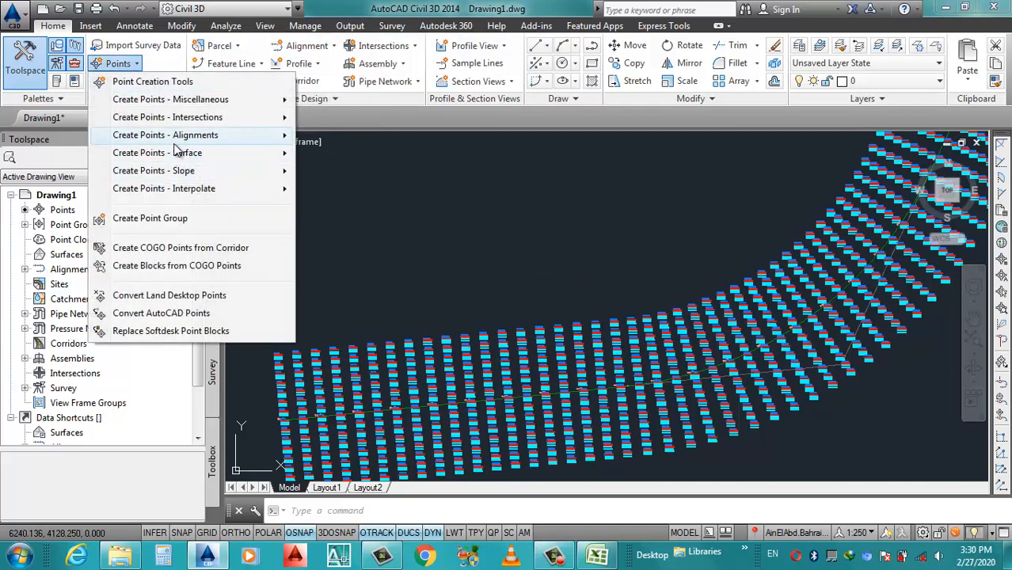
{"action": "mouse_move", "coordinate": [201, 139]}
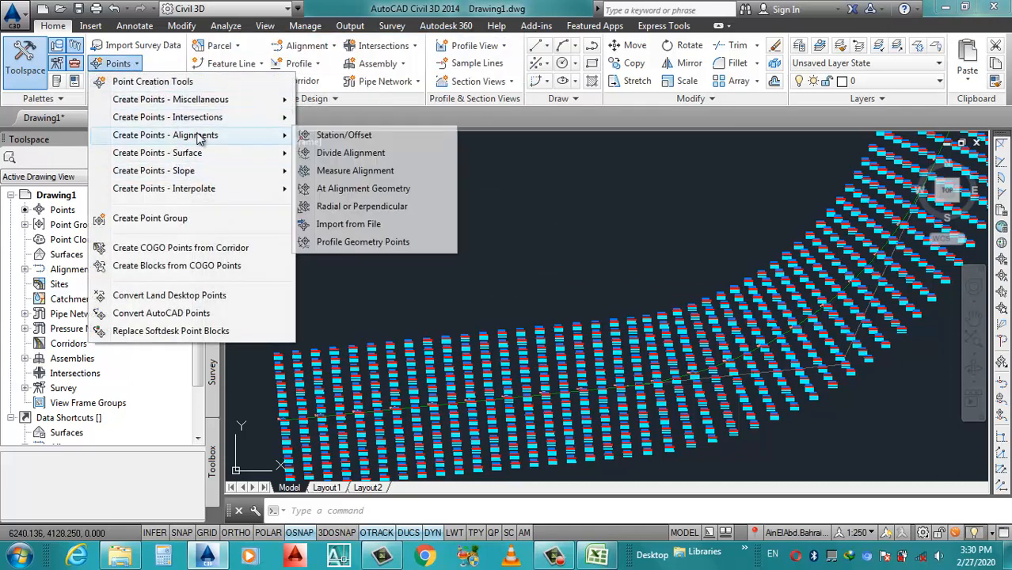
{"action": "left_click", "coordinate": [347, 226]}
{"action": "left_click", "coordinate": [282, 78]}
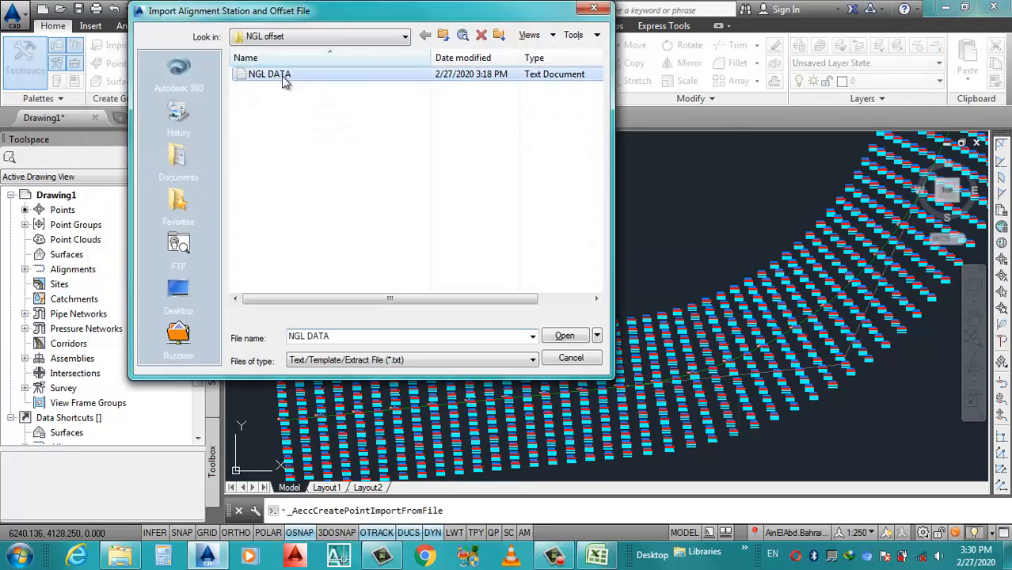
{"action": "left_click", "coordinate": [563, 336]}
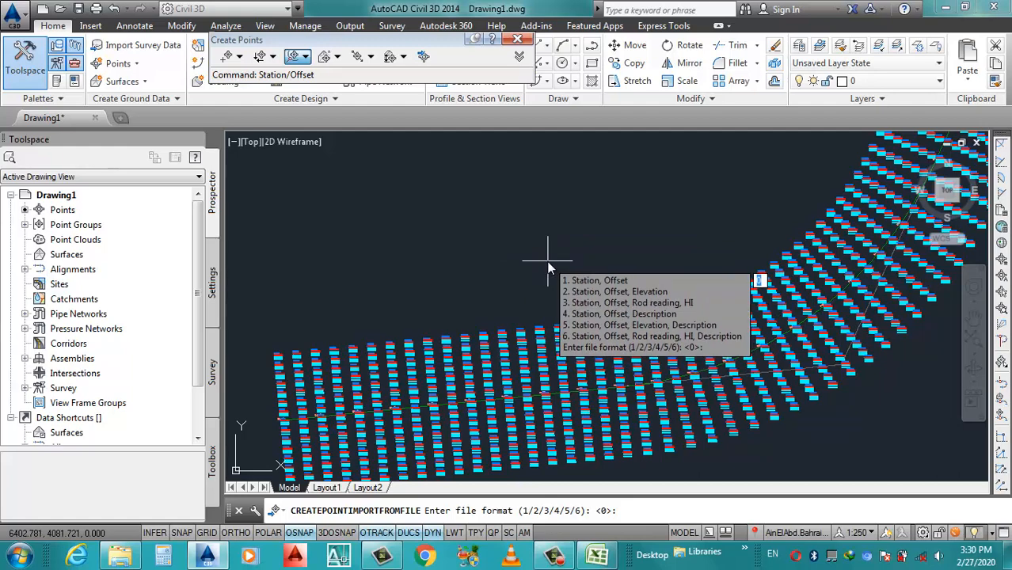
{"action": "key", "text": "Escape"}
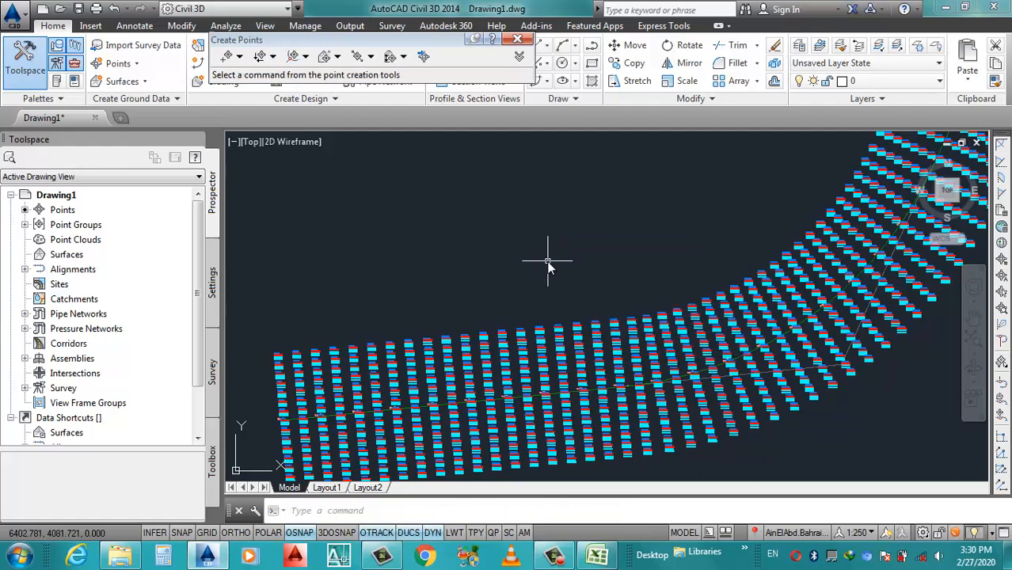
- Review the labelled COGO points along the first straight stretch of Road 1
{"action": "scroll", "coordinate": [483, 388], "scroll_direction": "down", "scroll_amount": 1}
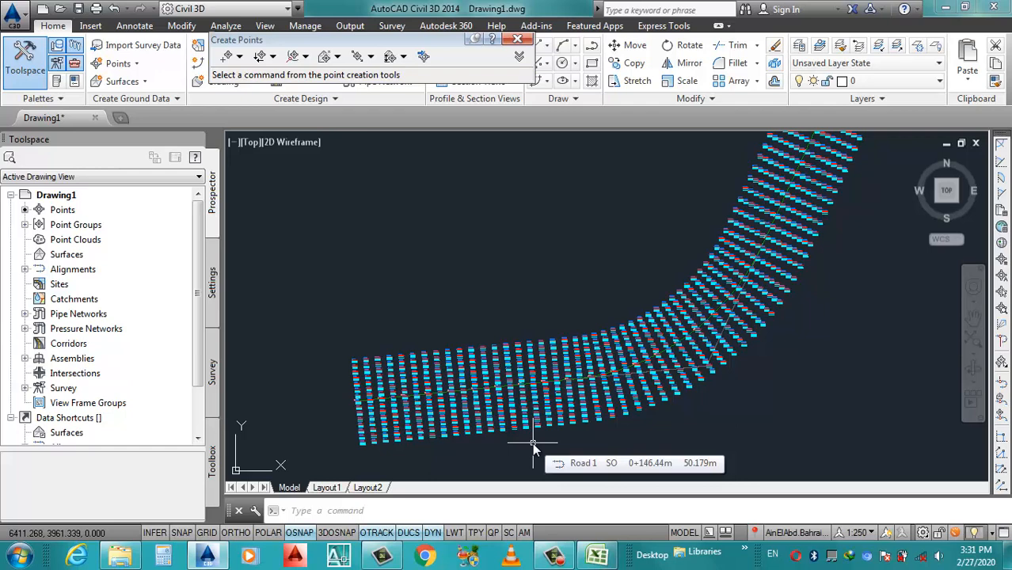
{"action": "scroll", "coordinate": [356, 445], "scroll_direction": "up", "scroll_amount": 4}
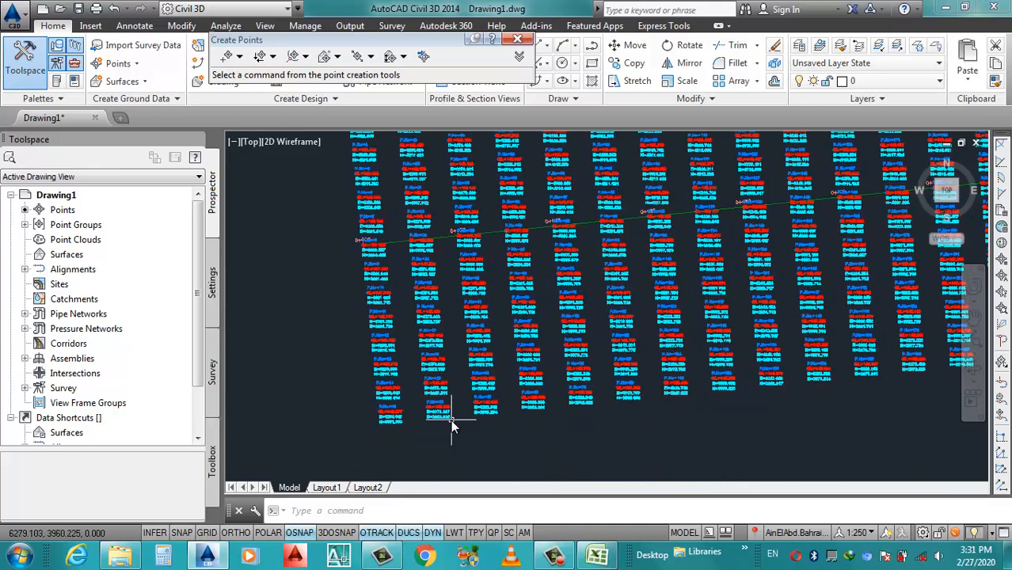
{"action": "scroll", "coordinate": [450, 420], "scroll_direction": "up", "scroll_amount": 4}
{"action": "scroll", "coordinate": [450, 419], "scroll_direction": "down", "scroll_amount": 10}
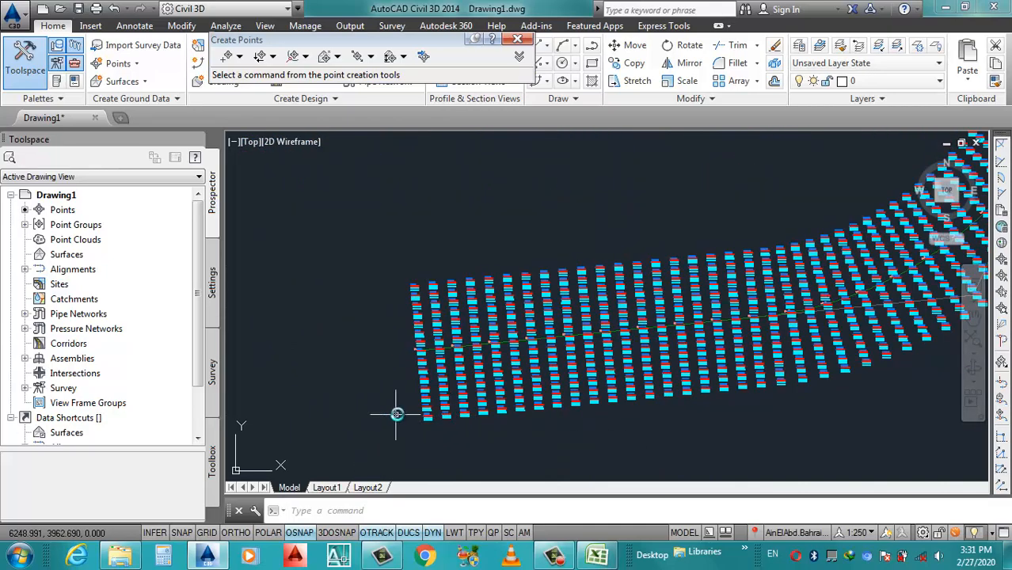
{"action": "scroll", "coordinate": [490, 389], "scroll_direction": "down", "scroll_amount": 2}
{"action": "scroll", "coordinate": [491, 389], "scroll_direction": "up", "scroll_amount": 2}
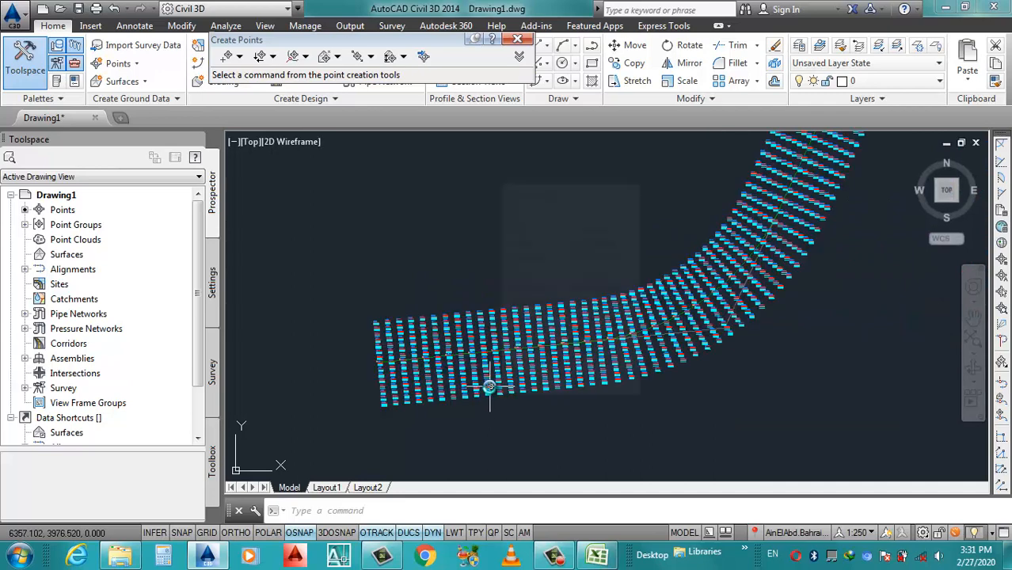
{"action": "mouse_move", "coordinate": [489, 388]}
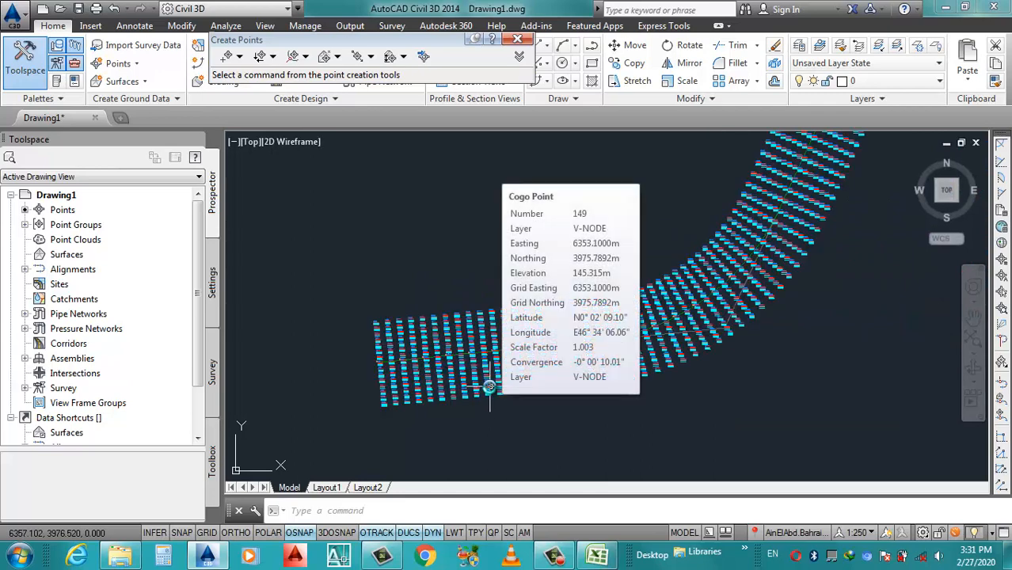